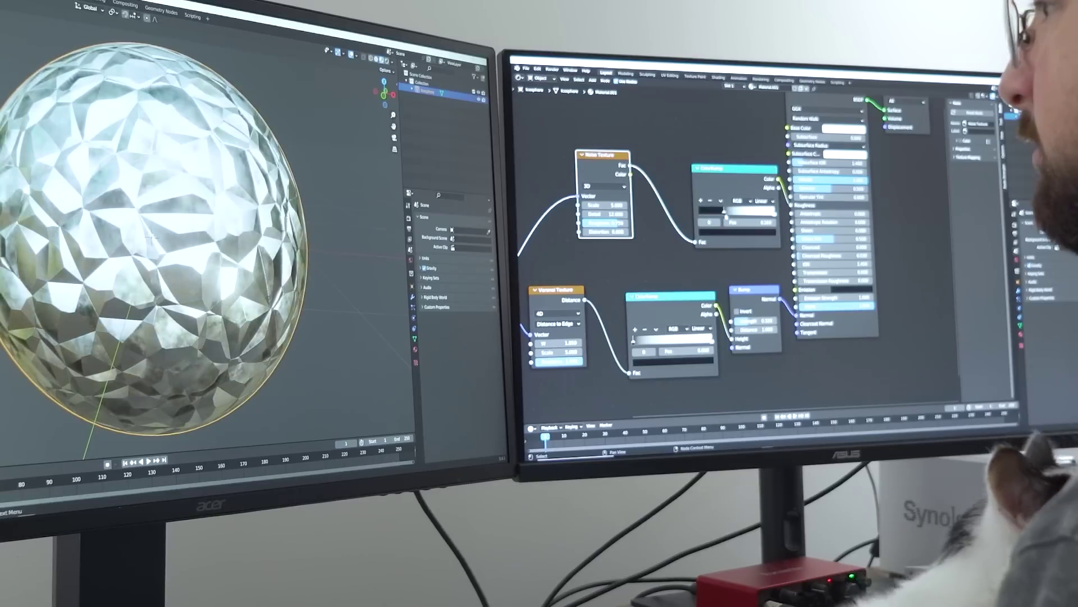
drag(775, 214, 752, 216)
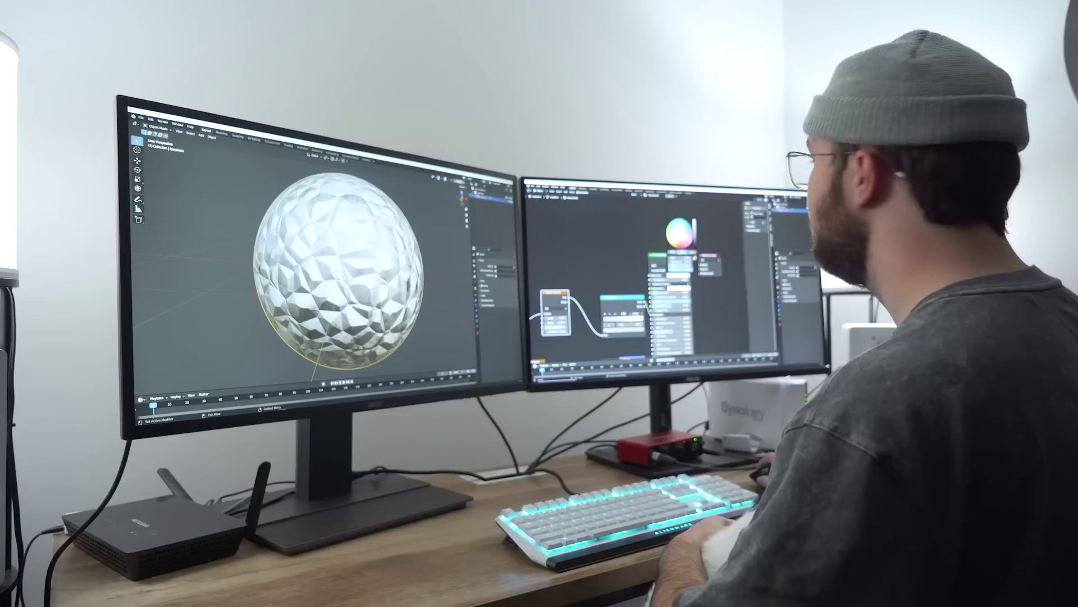
drag(679, 232, 672, 237)
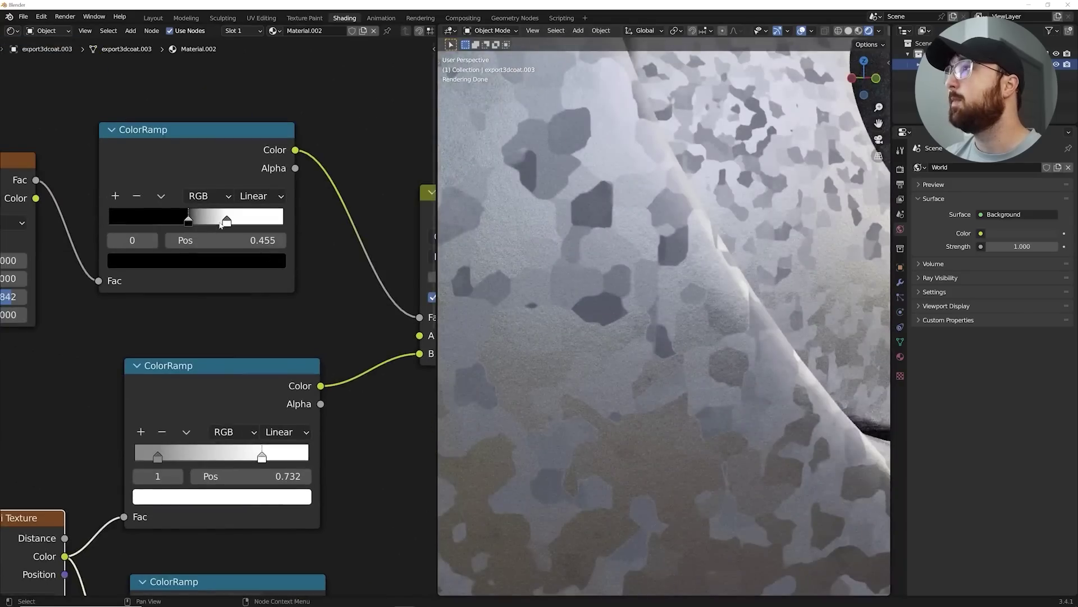
- Shift a stop on the noise ColorRamp and link the Mix node's Result to the roughness ColorRamp's Fac input
drag(220, 223, 205, 223)
drag(291, 130, 242, 345)
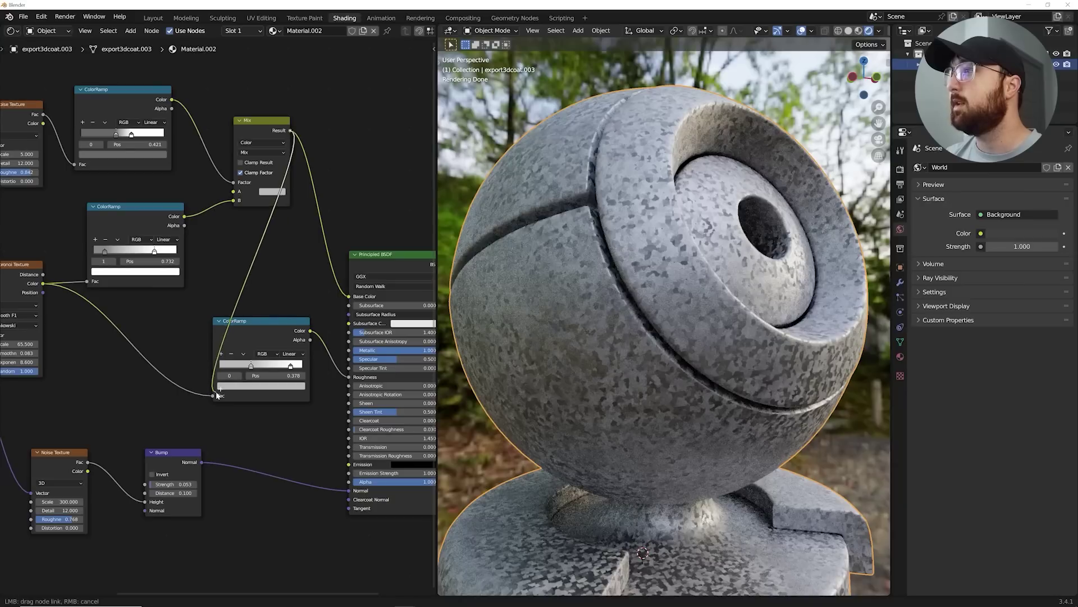
drag(216, 397, 213, 396)
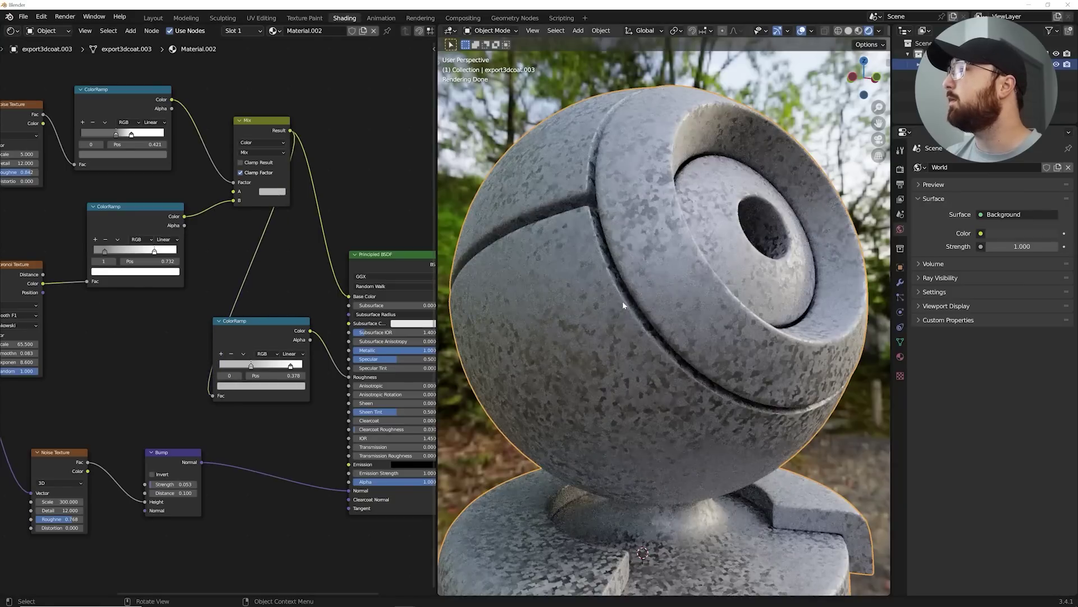
scroll(624, 305, up, 10)
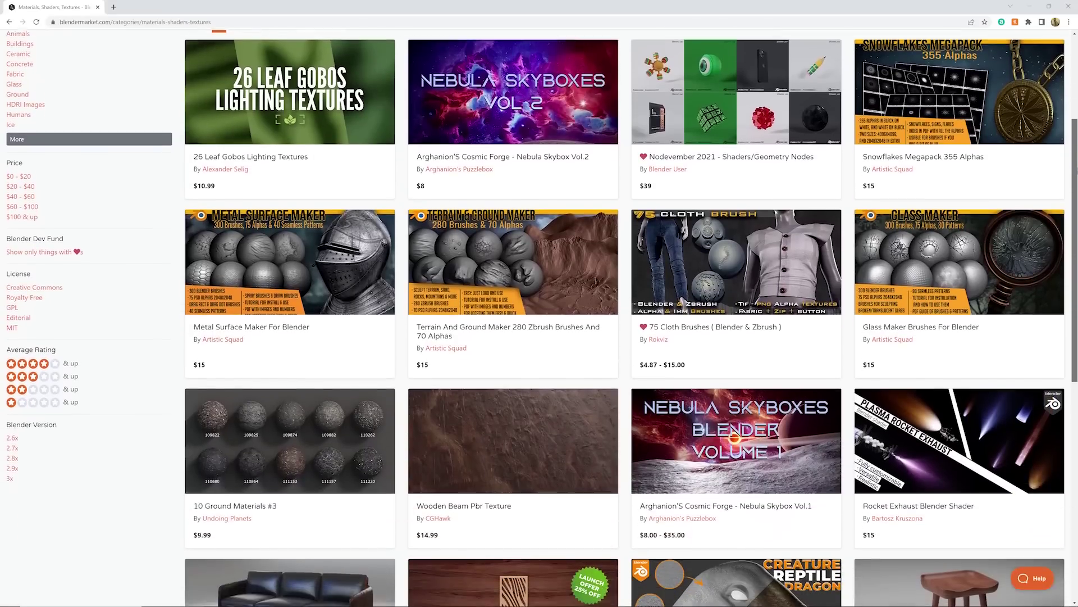
- Browse the materials listings on Blender Market, and open and look through ambientCG's full asset list
scroll(539, 317, down, 4)
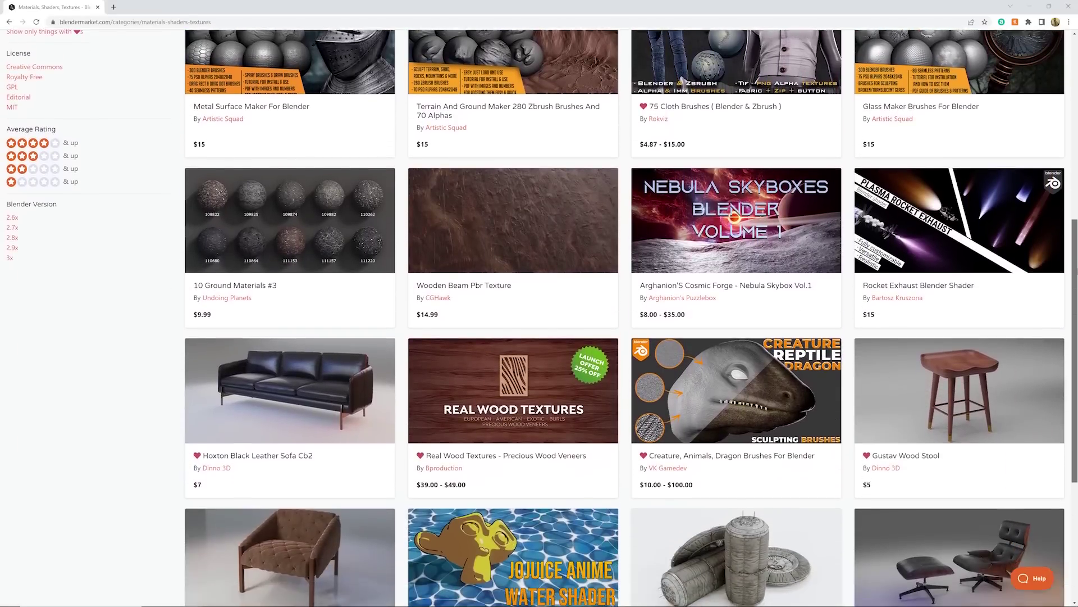
scroll(539, 317, down, 3)
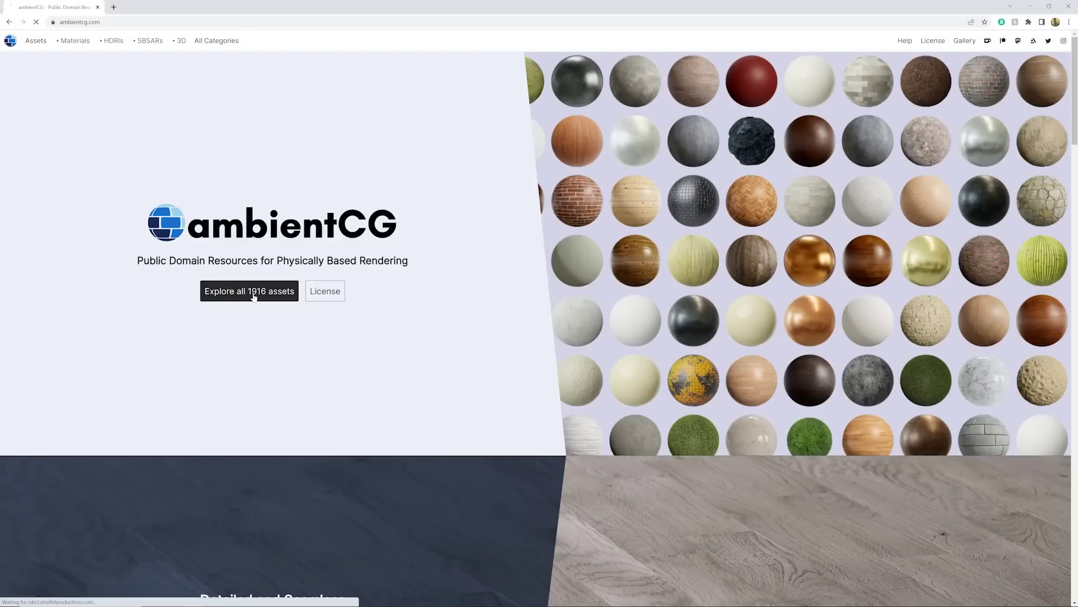
click(250, 291)
scroll(253, 296, down, 5)
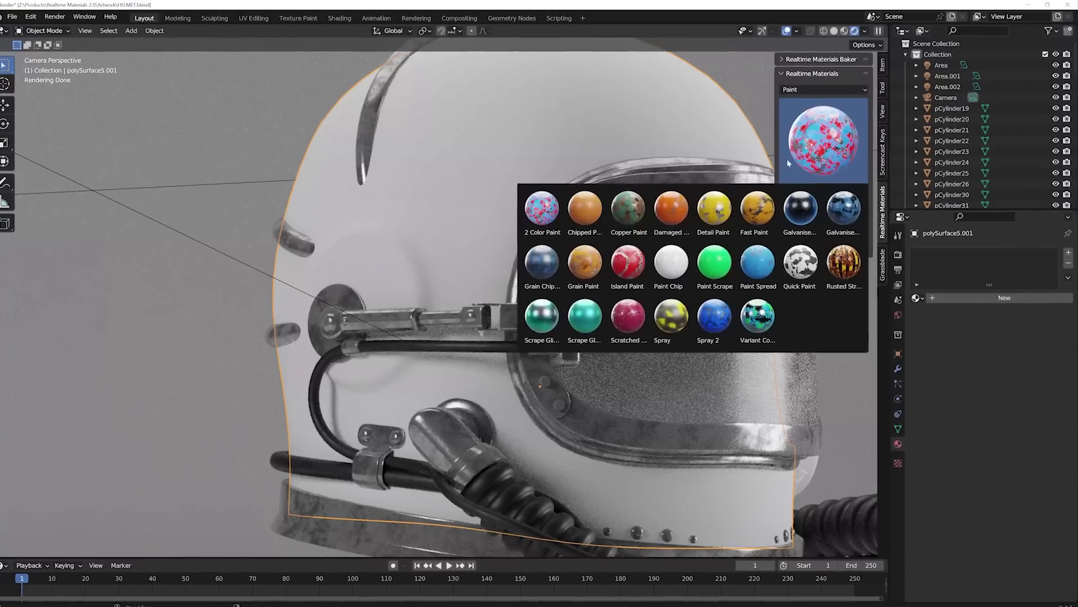
- Choose the Paint Spread material from the Realtime Materials Paint category and add it to the helmet shell
click(753, 247)
click(793, 202)
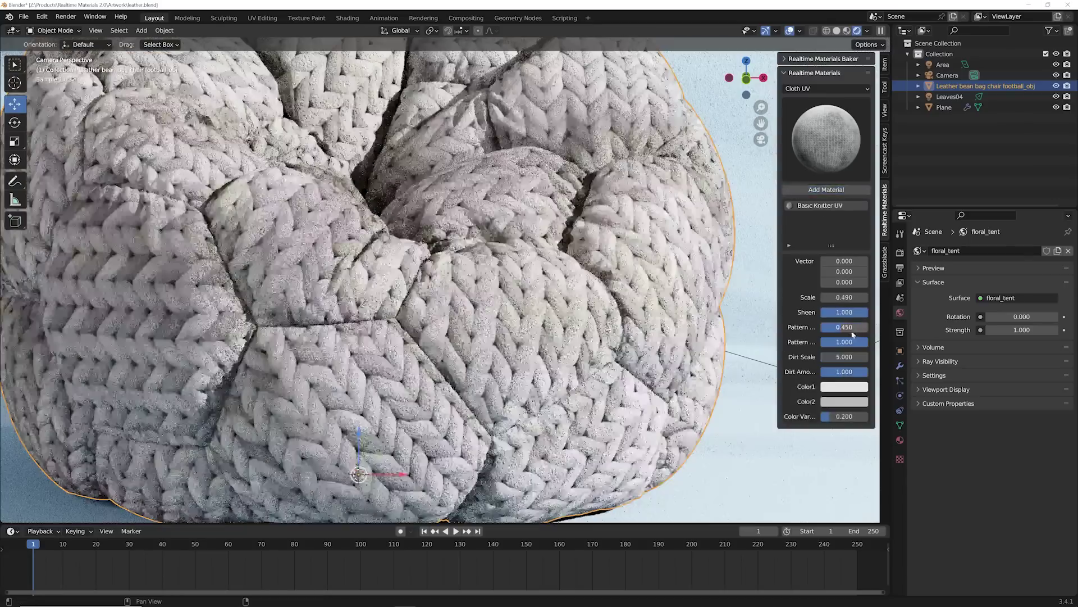
- Set the Basic Knitter UV material's Scale to 4.790 on the bean bag chair and adjust its Color2
drag(844, 297, 868, 298)
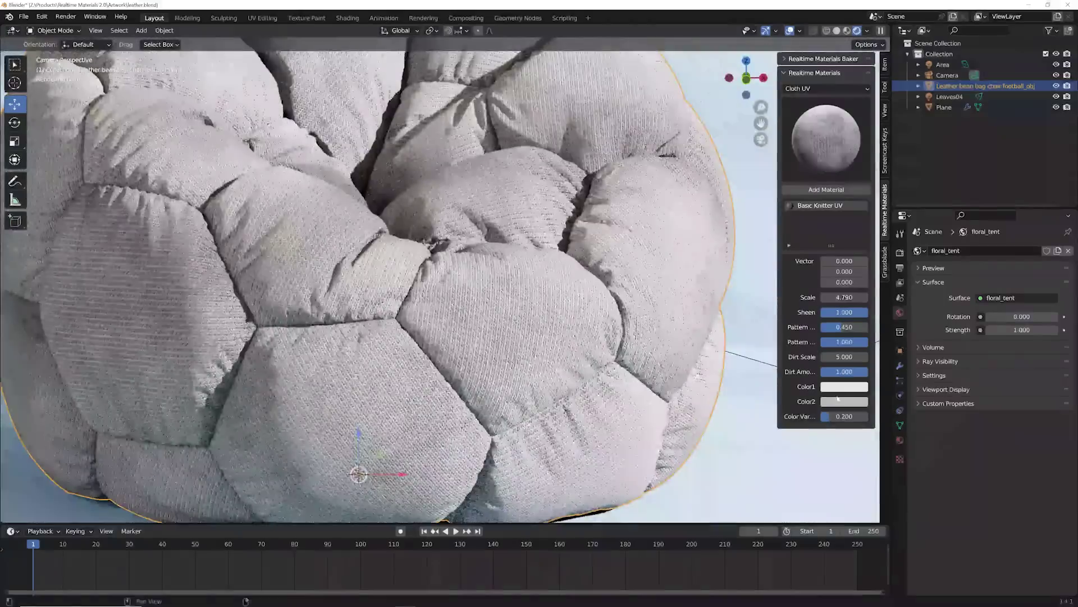
click(844, 401)
click(887, 265)
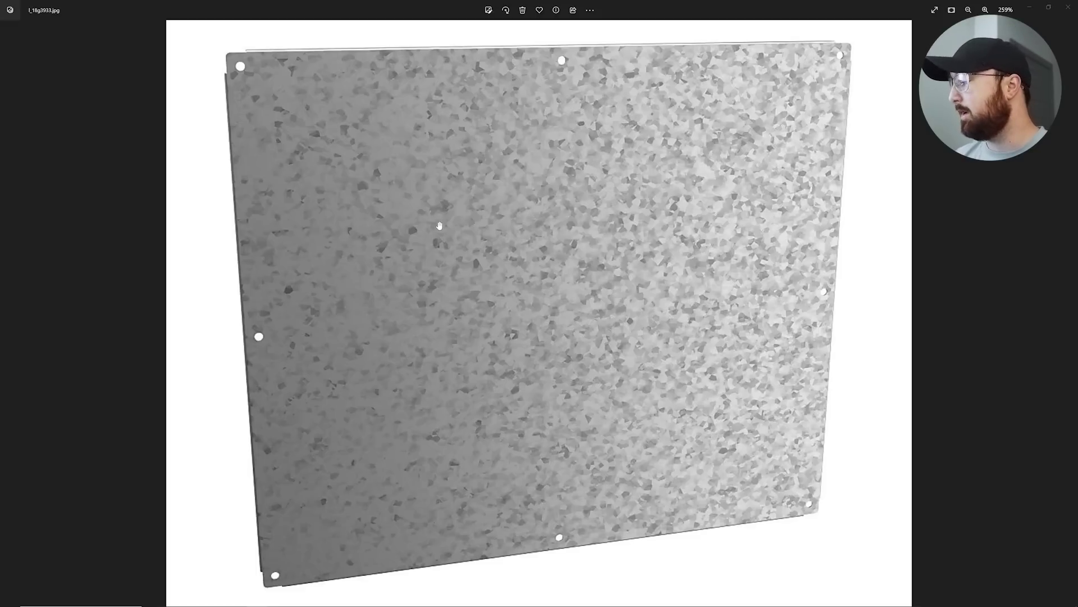
- Examine the flake pattern and tonal variation of the galvanised metal sheet in the reference photo
scroll(440, 227, up, 5)
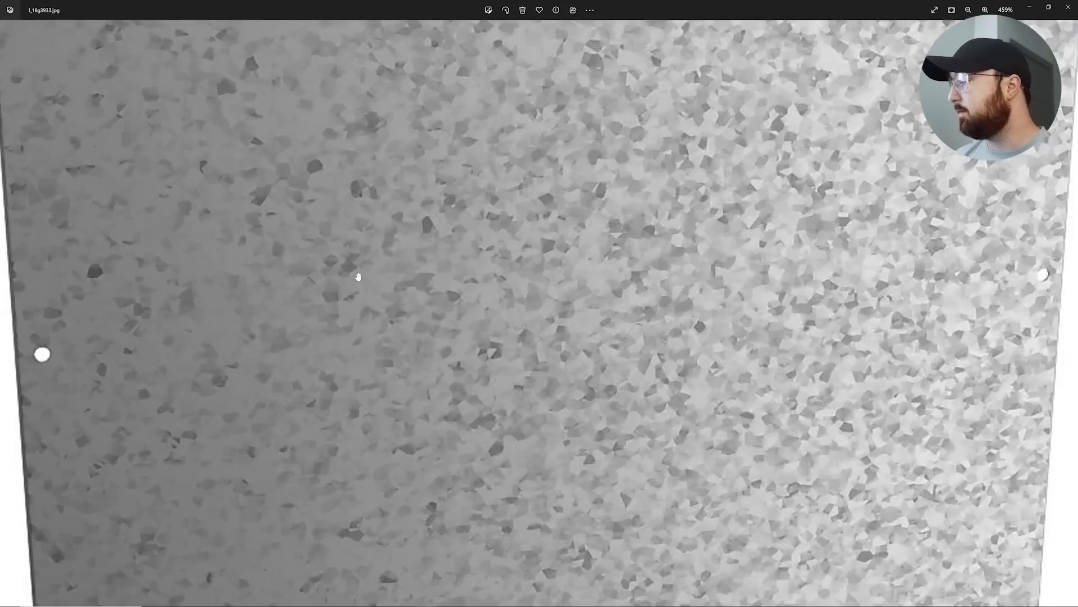
scroll(358, 277, down, 2)
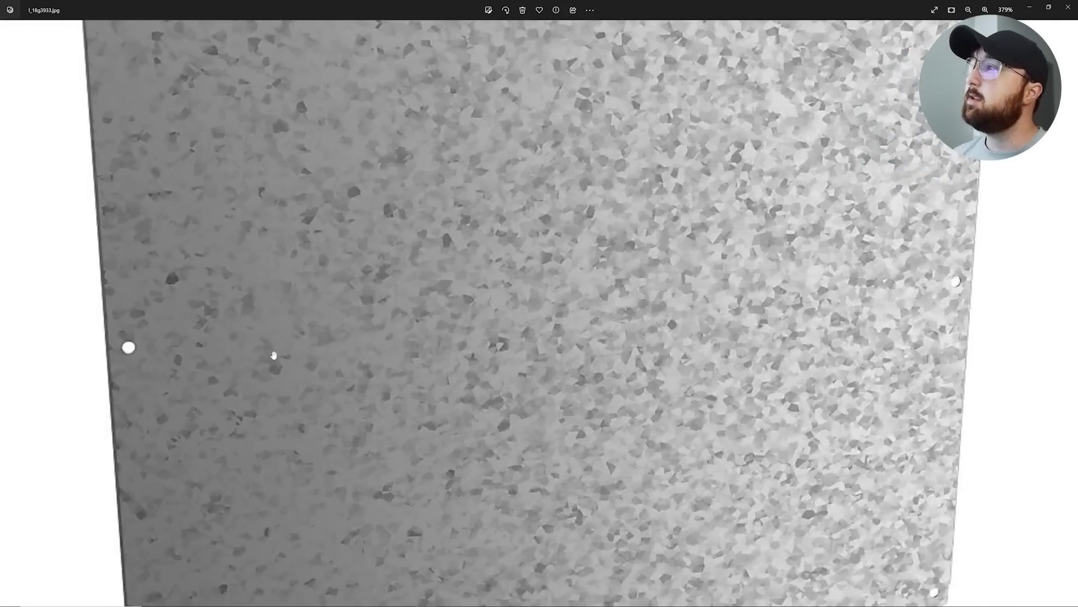
scroll(273, 355, down, 1)
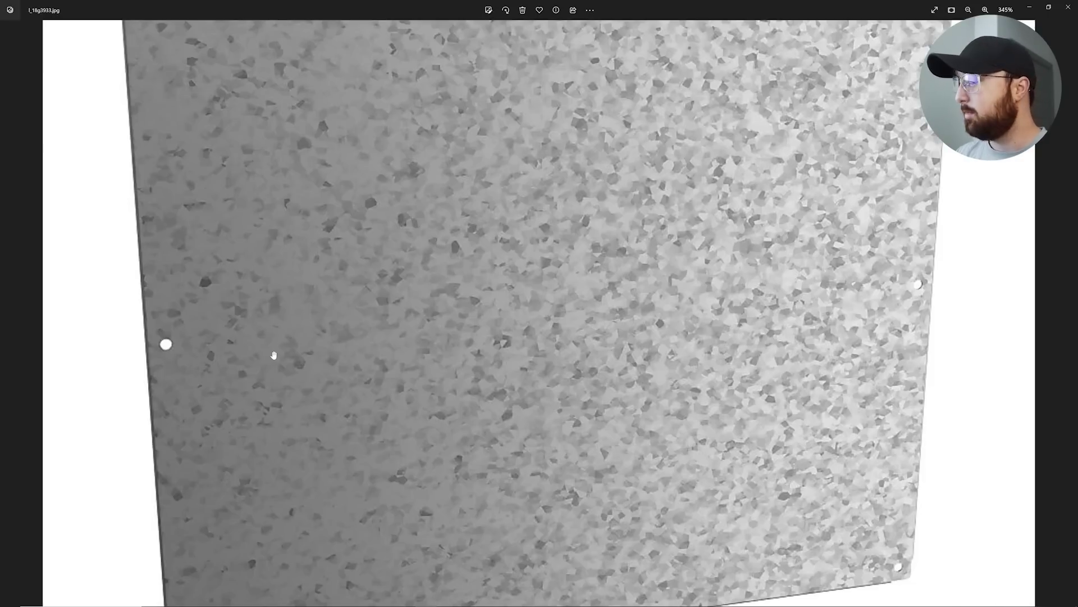
scroll(274, 355, down, 1)
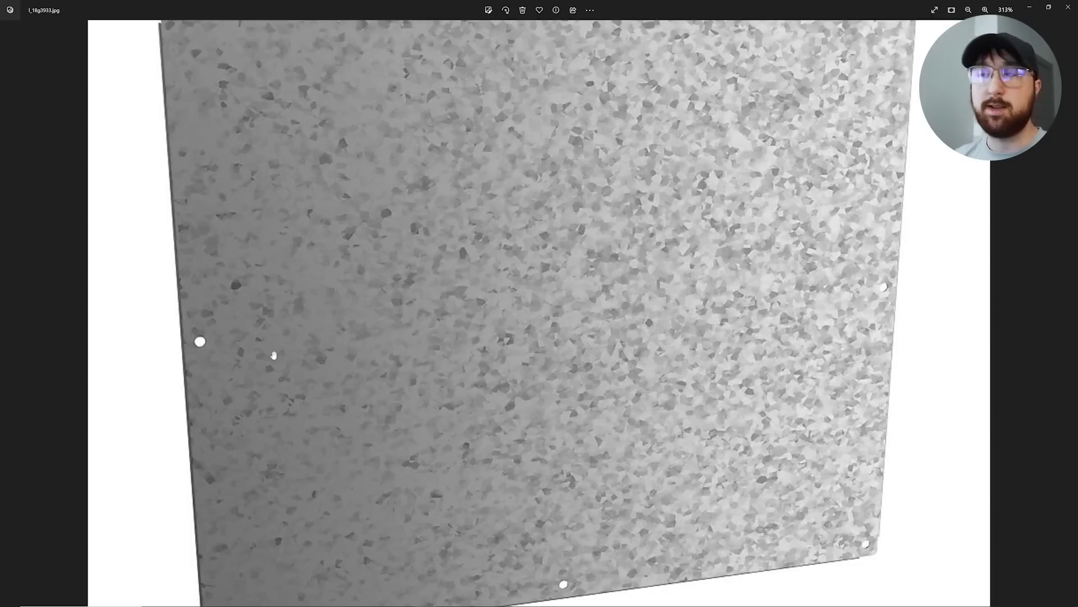
- Switch to the Blender window with the shader ball model and inspect its shape from several angles
mouse_move(453, 602)
mouse_move(402, 601)
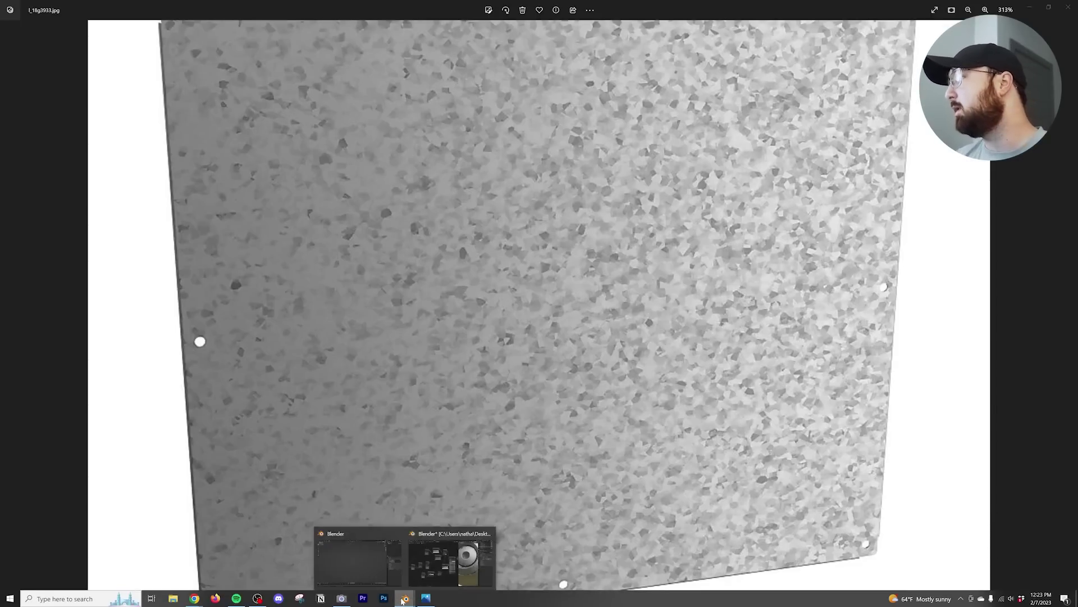
click(375, 559)
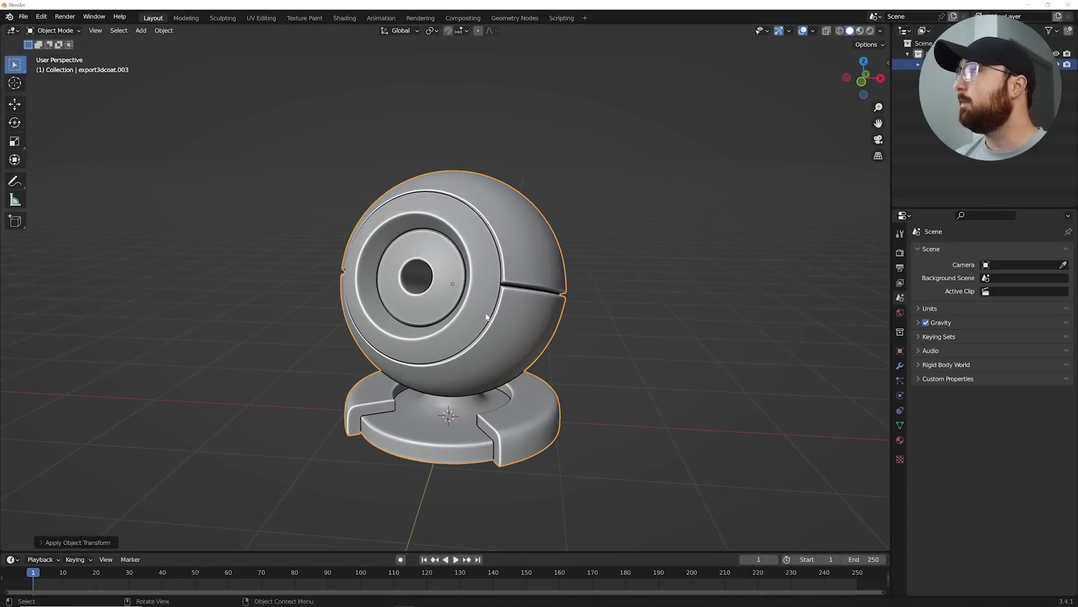
middle_drag(517, 298, 545, 308)
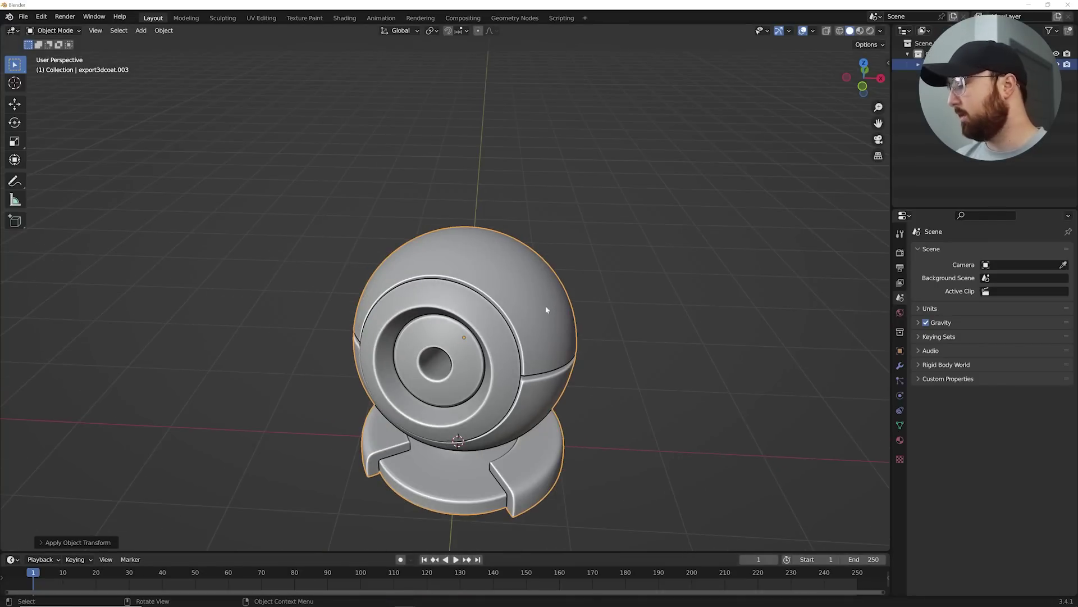
scroll(546, 309, up, 2)
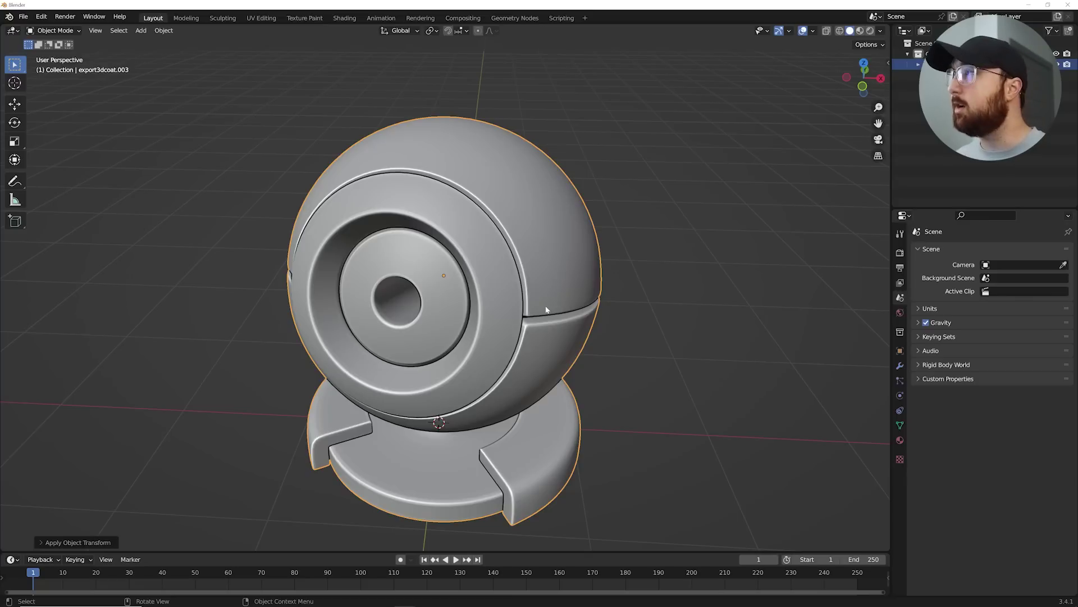
middle_drag(606, 287, 549, 308)
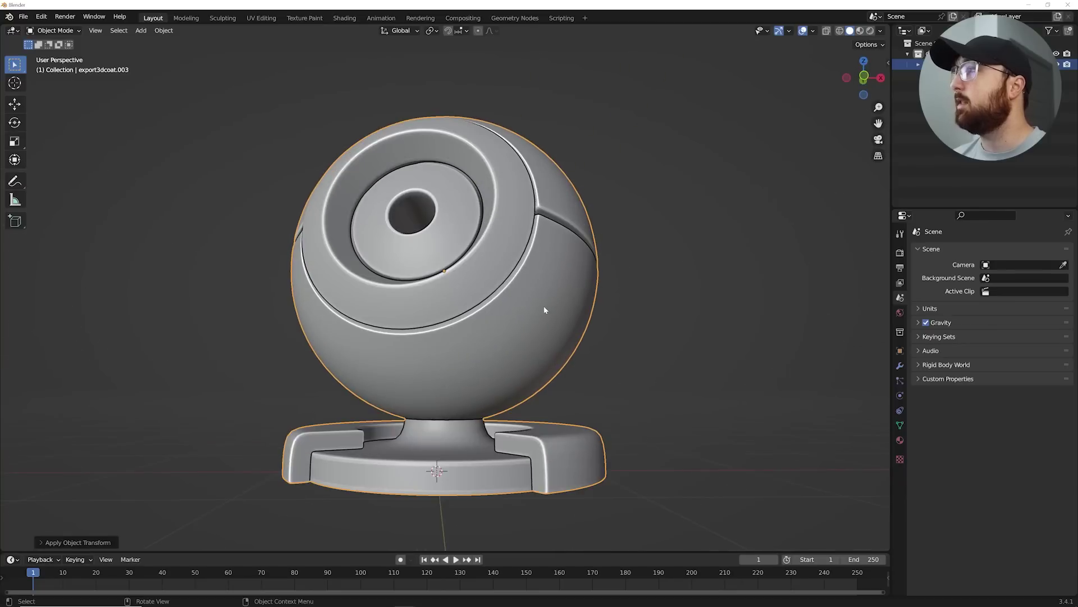
scroll(539, 308, up, 2)
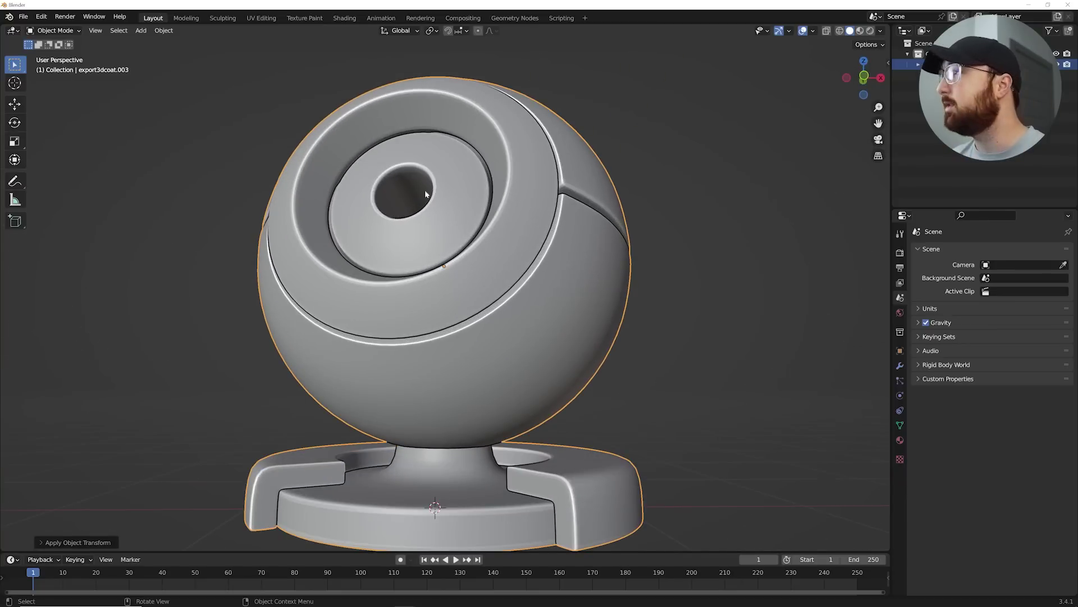
middle_drag(425, 191, 448, 256)
scroll(490, 272, down, 2)
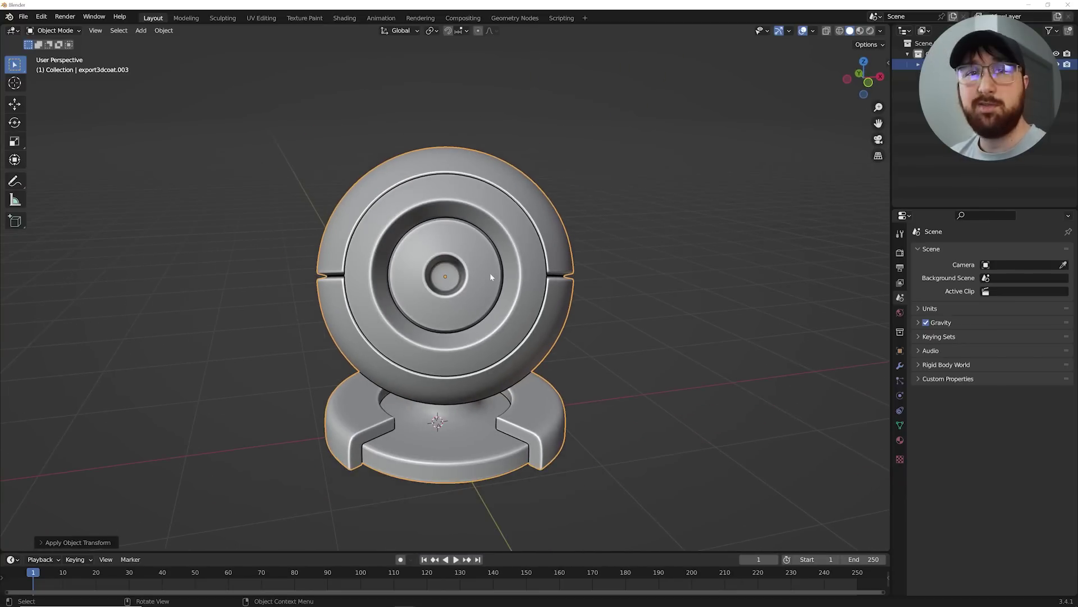
mouse_move(490, 273)
shift+middle_down()
mouse_move(492, 249)
mouse_move(533, 309)
mouse_move(482, 277)
shift+middle_up()
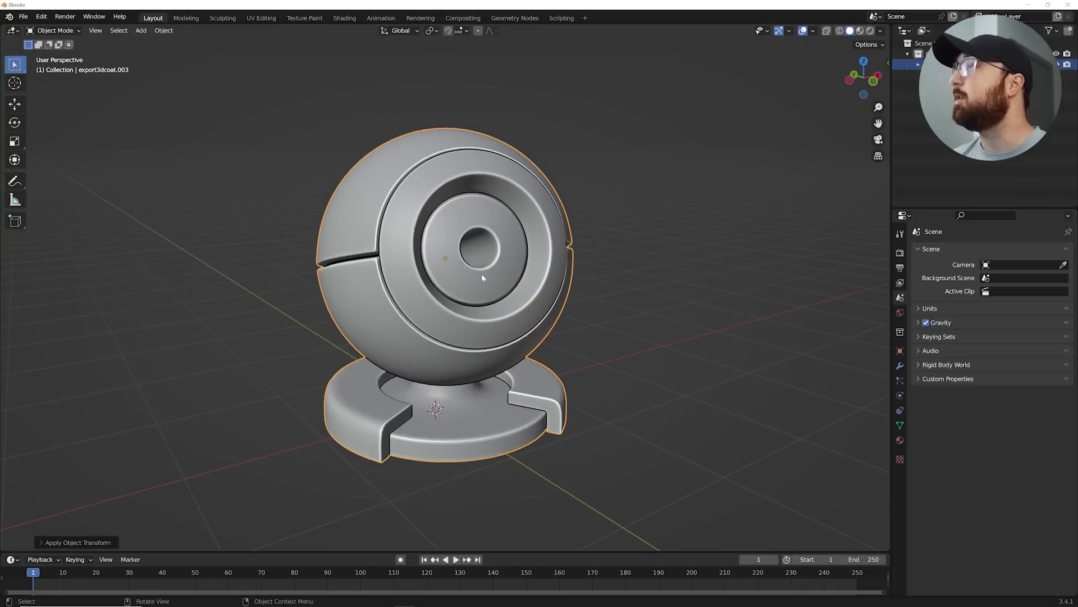
- Set up the Shading workspace with Rendered viewport shading and Scene World disabled, framing the shader ball up close
click(344, 19)
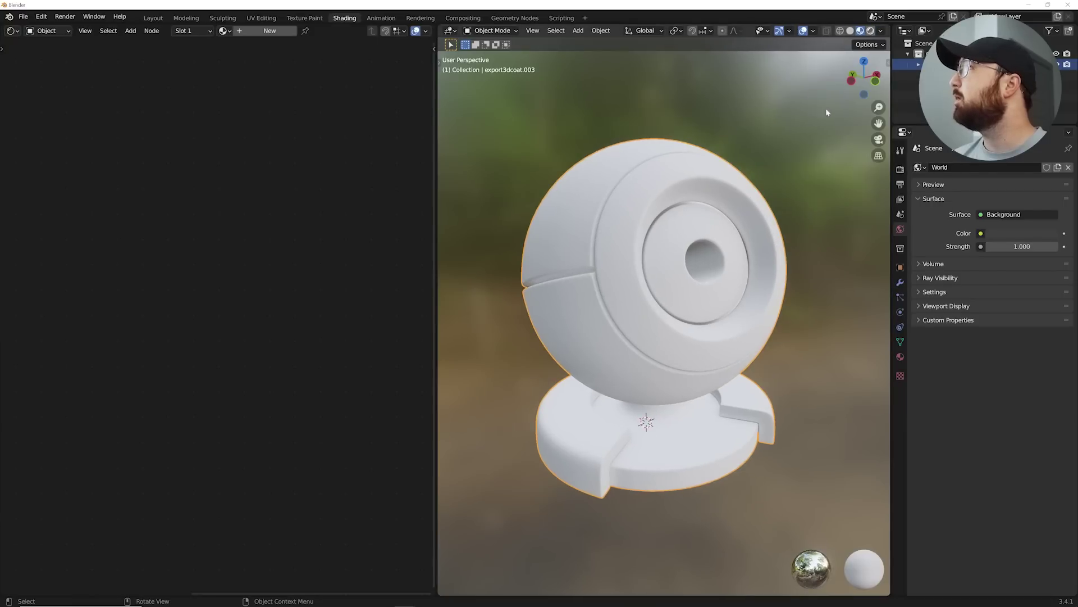
click(870, 30)
click(880, 31)
click(818, 94)
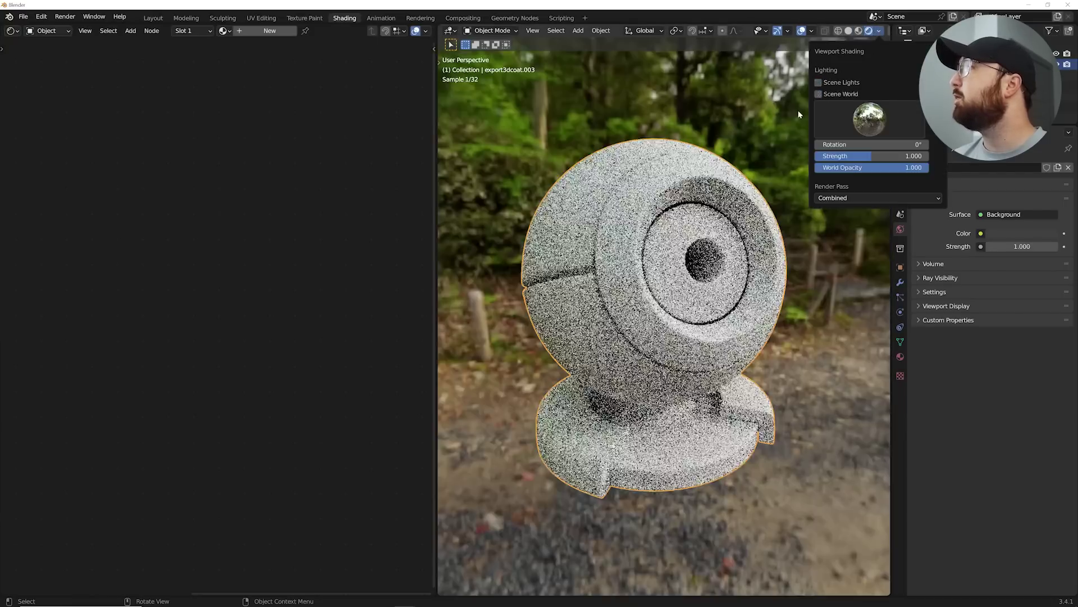
scroll(791, 188, up, 5)
scroll(791, 189, up, 4)
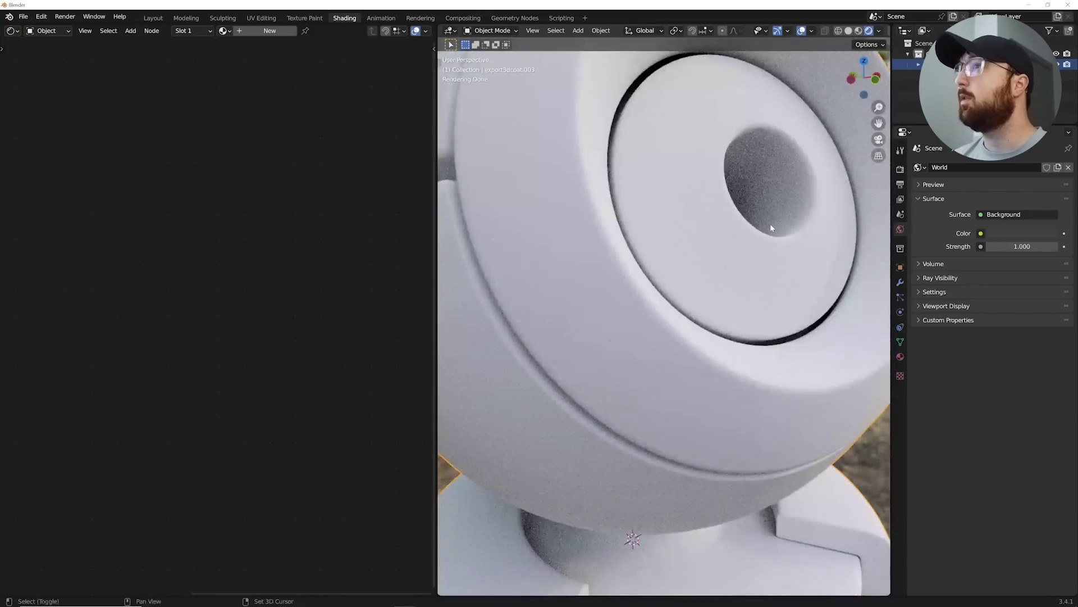
shift+middle_drag(767, 222, 775, 242)
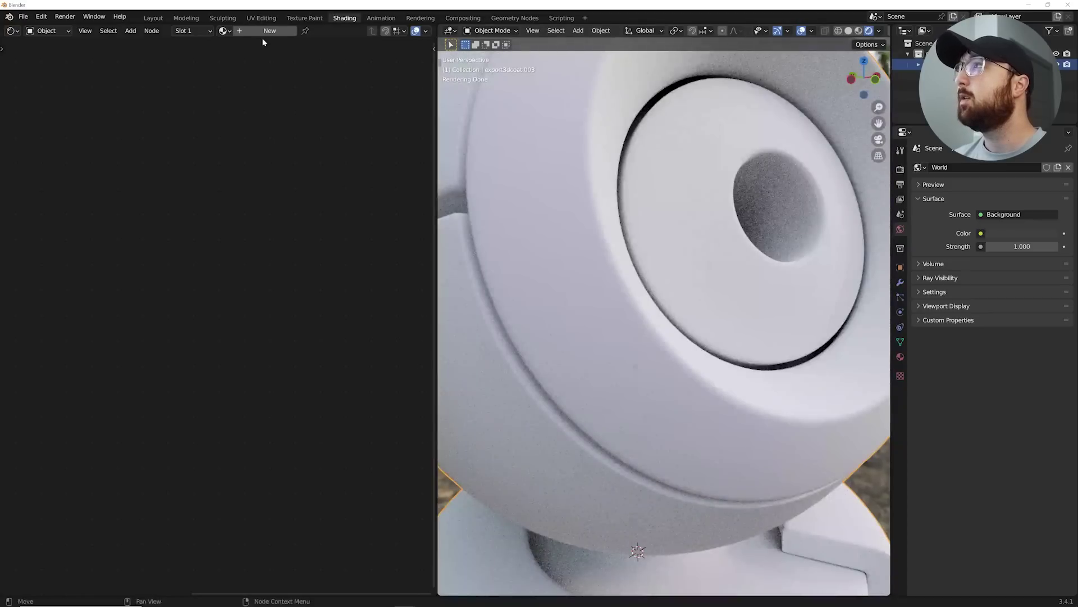
- Create a new material on the shader ball with Metallic at 1.000 and Roughness at 0.495
click(261, 32)
middle_drag(188, 260, 280, 179)
scroll(353, 256, up, 3)
scroll(268, 242, up, 3)
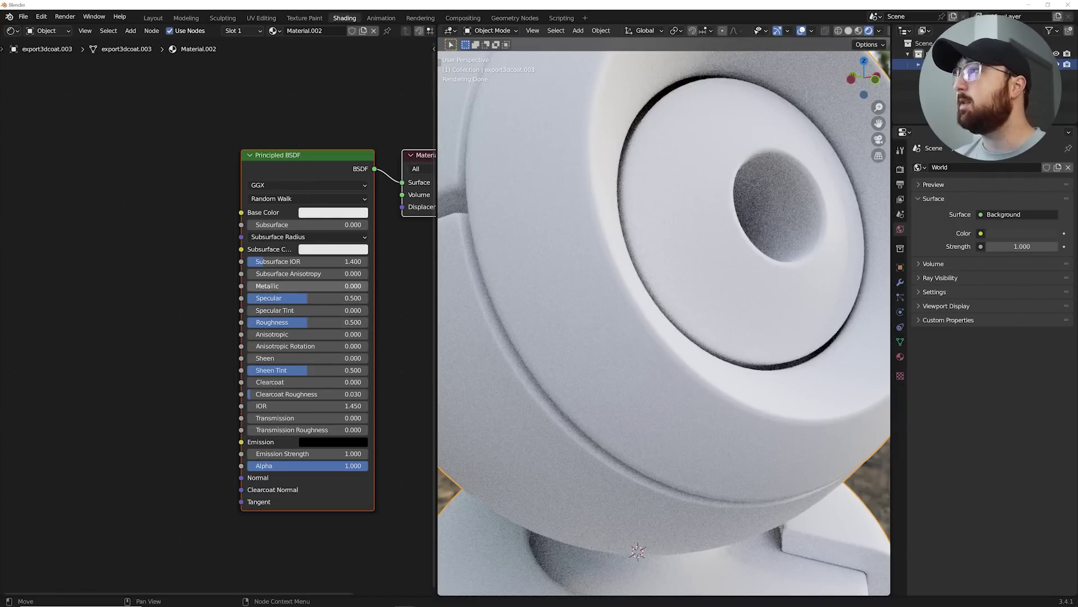
drag(265, 286, 563, 298)
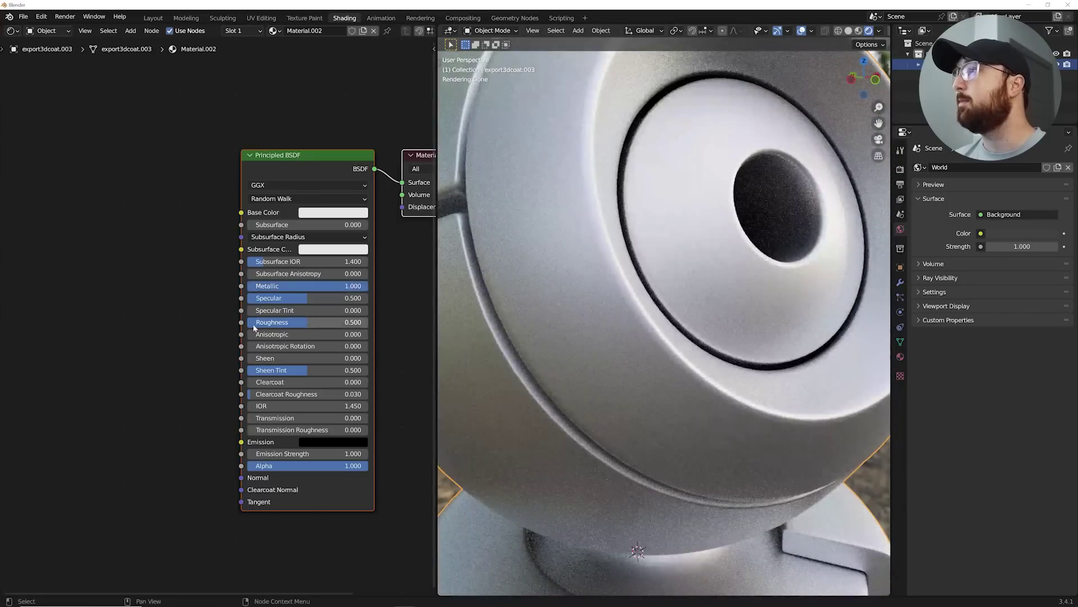
drag(255, 322, 306, 322)
key(shift+a)
click(168, 165)
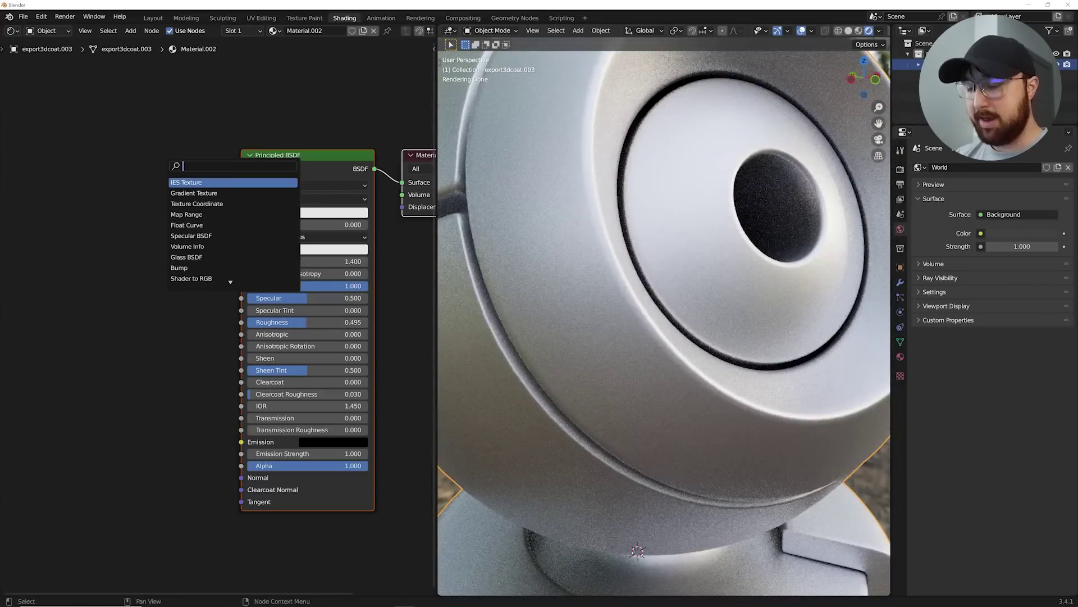
text(co)
key(Escape)
- Add a ColorRamp node beside the Principled BSDF and connect its Color output to the Base Color
key(shift+a)
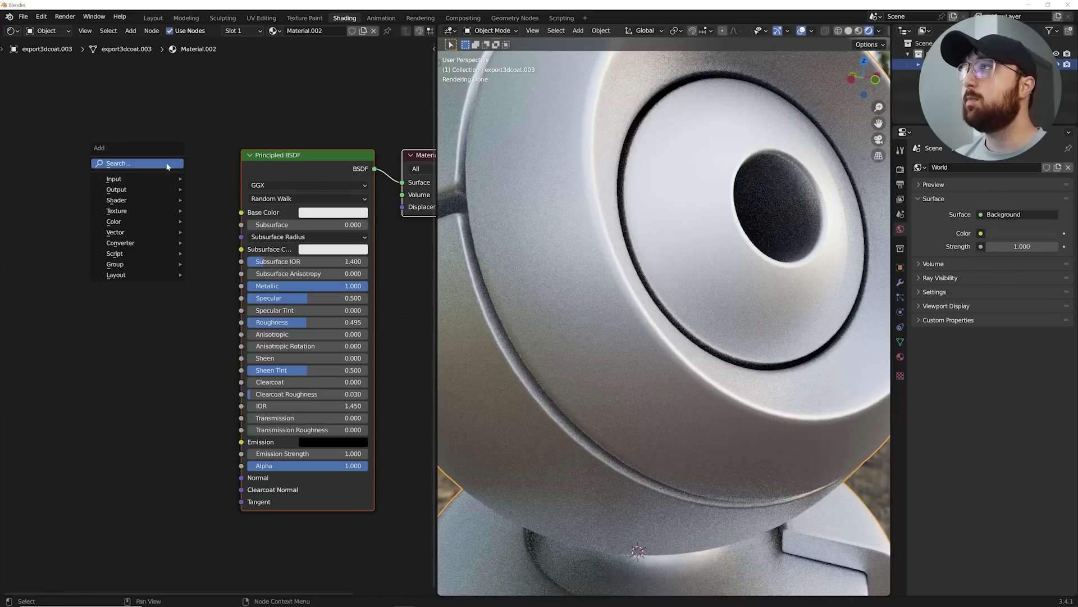
click(167, 163)
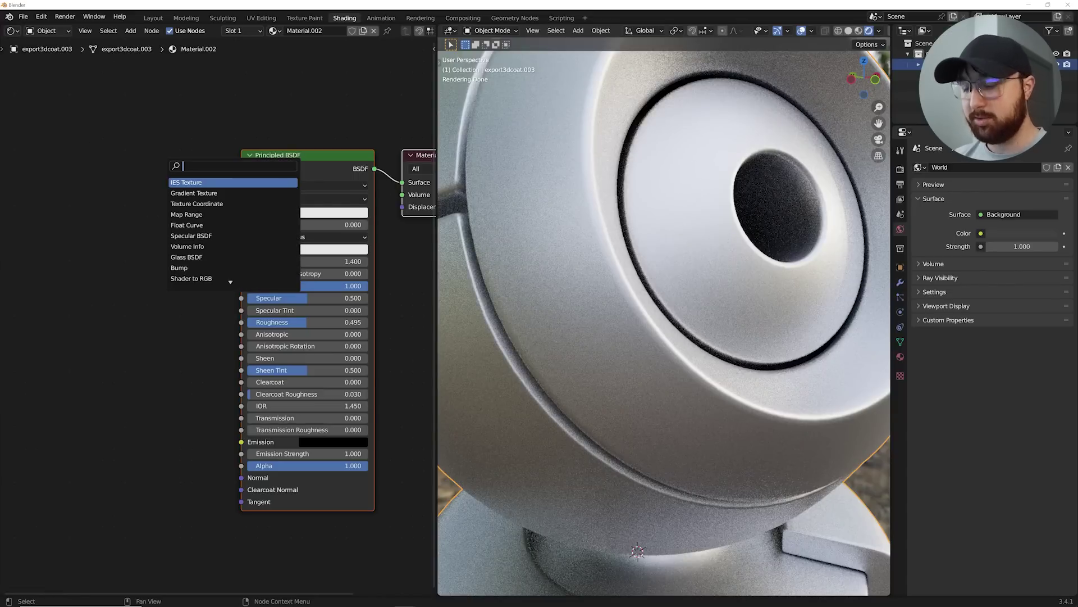
text(co)
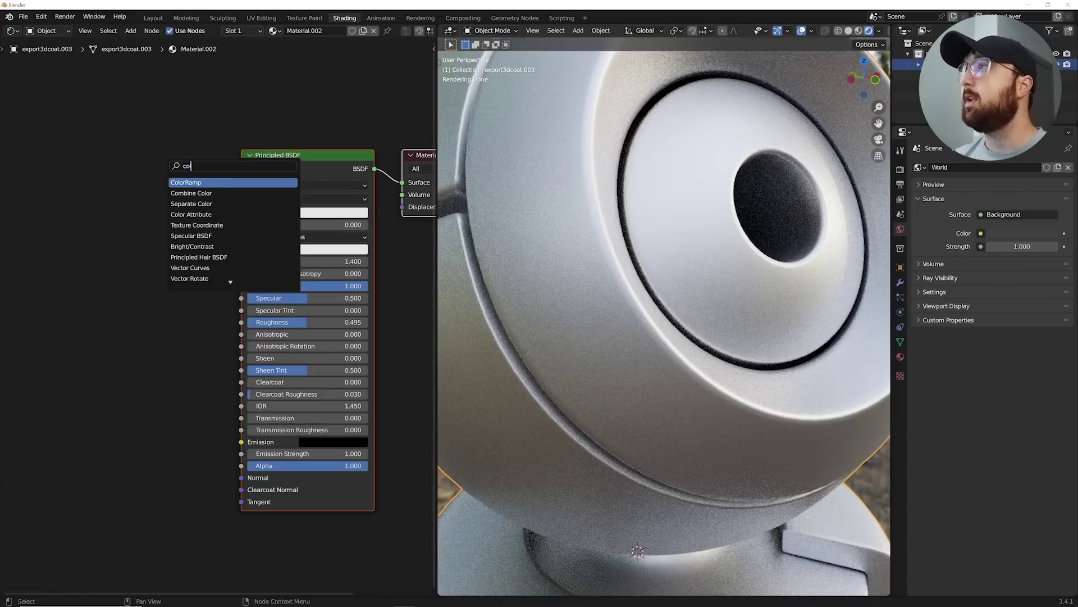
key(Return)
click(202, 213)
drag(206, 207, 235, 214)
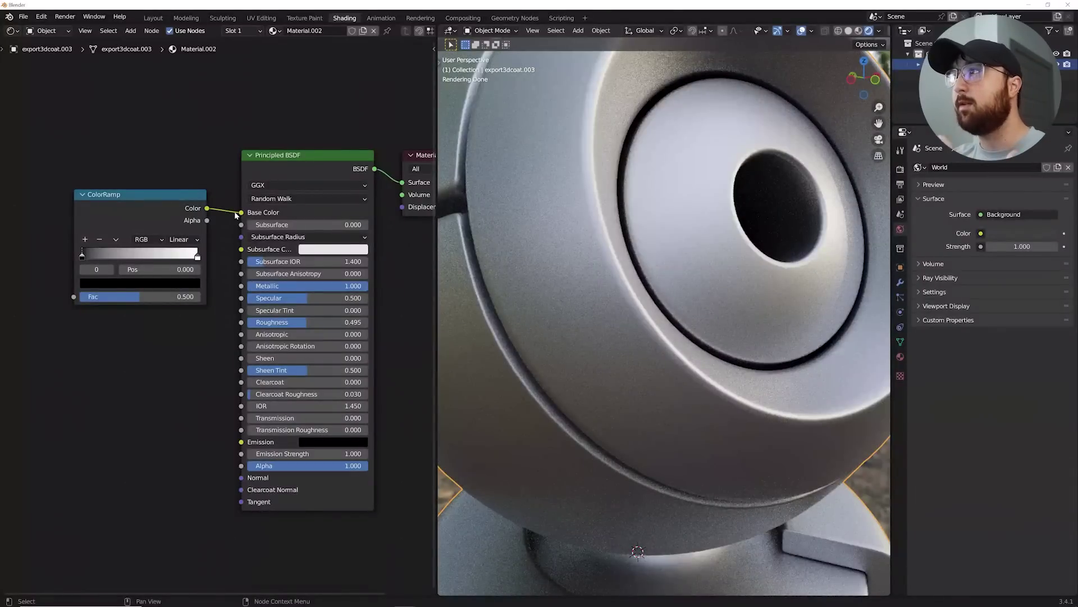
- Add a Voronoi Texture node to the left of the ColorRamp
middle_drag(93, 209, 242, 191)
key(shift+a)
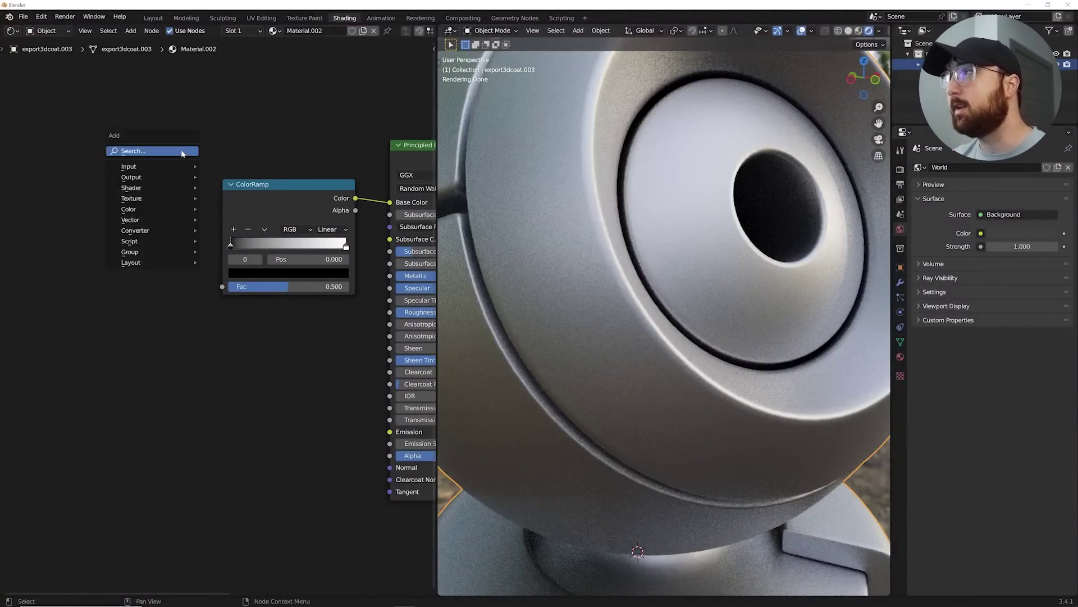
click(183, 154)
key(shift+a)
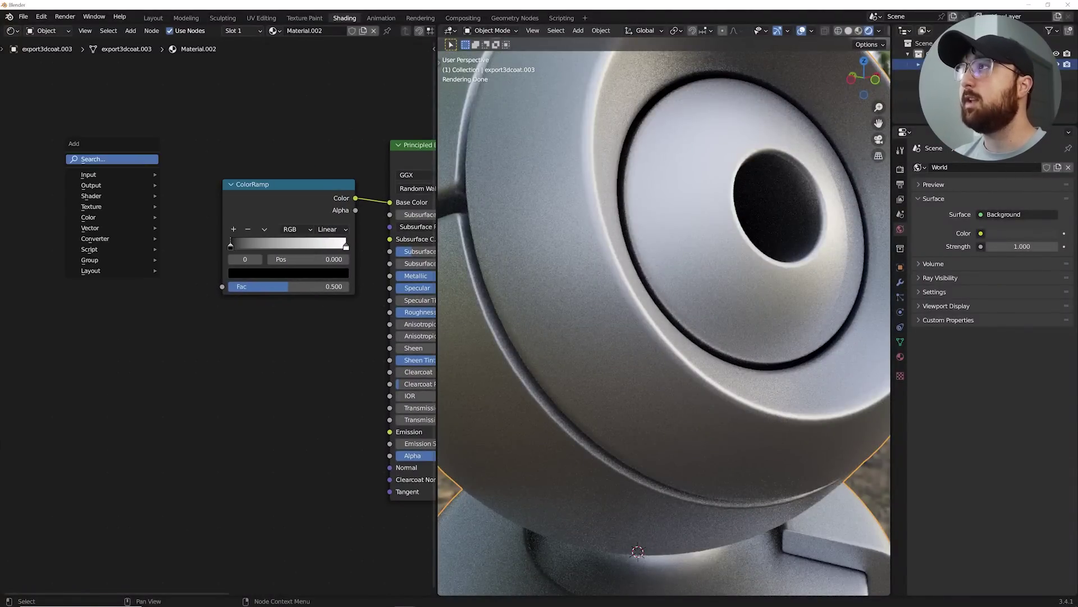
text(vor)
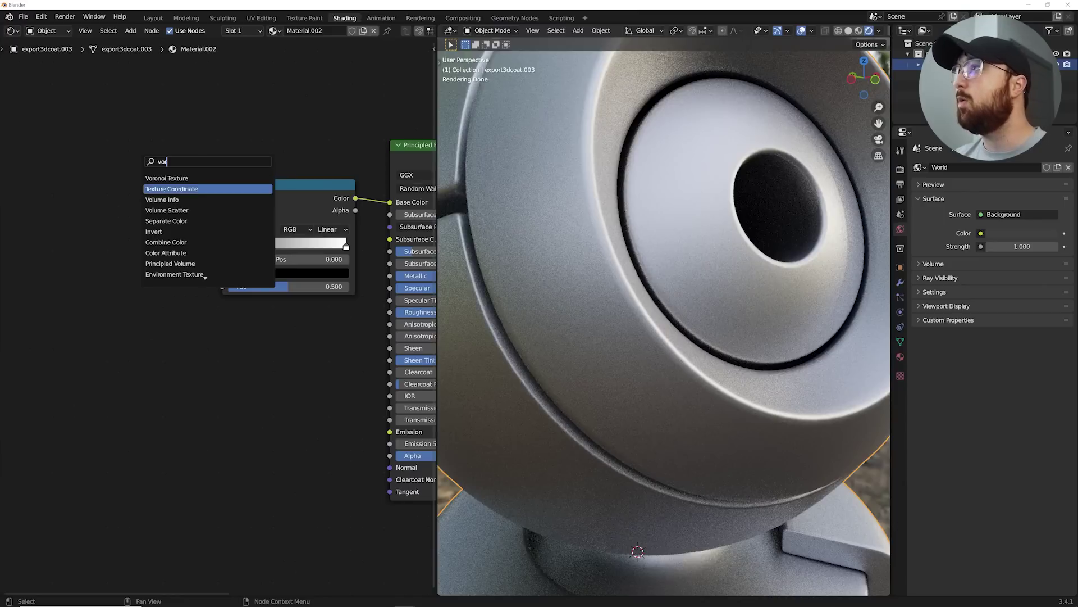
click(167, 178)
click(126, 229)
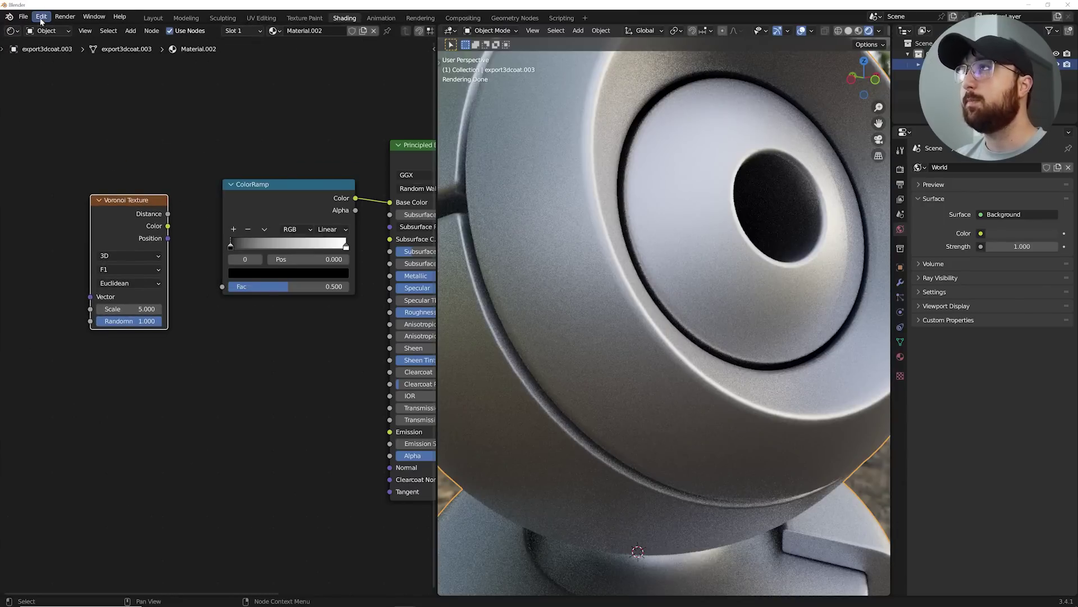
- Search the add-on preferences for "node" to check whether Node Wrangler is enabled, and close the preferences
click(41, 18)
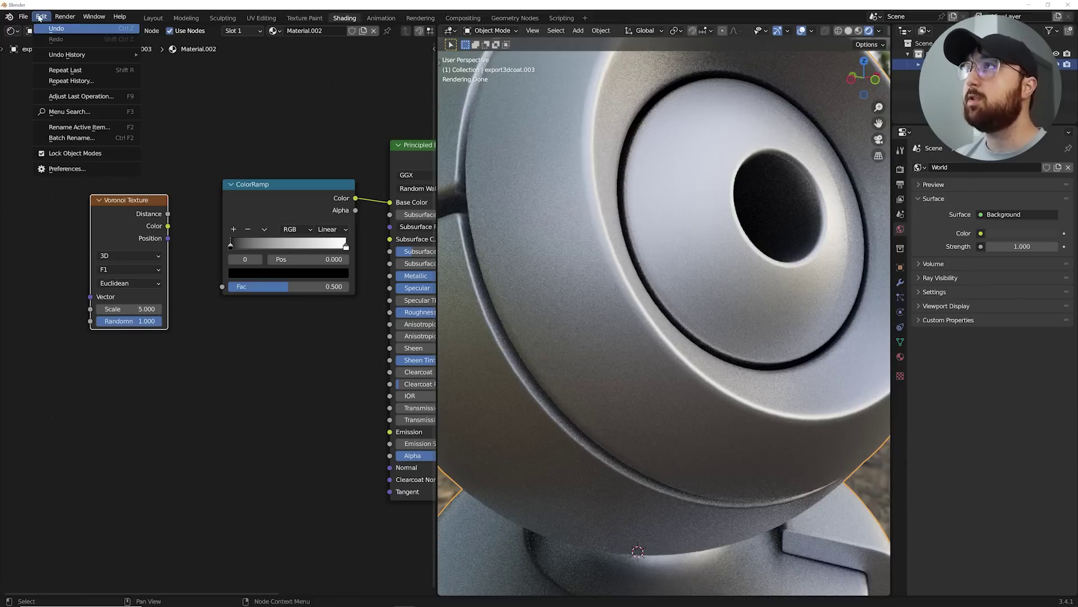
click(67, 169)
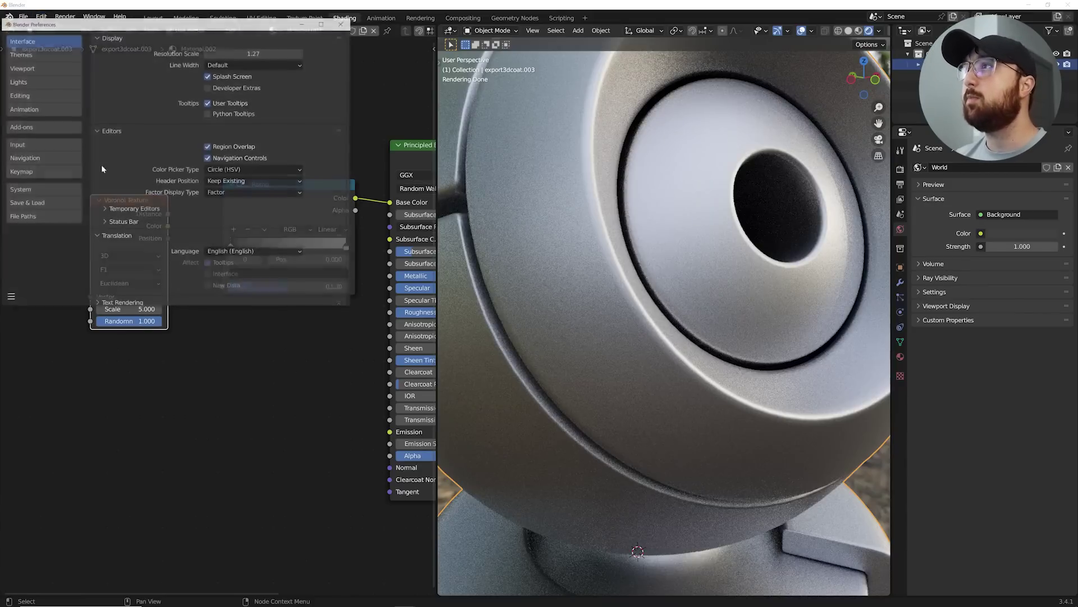
click(36, 125)
text(node)
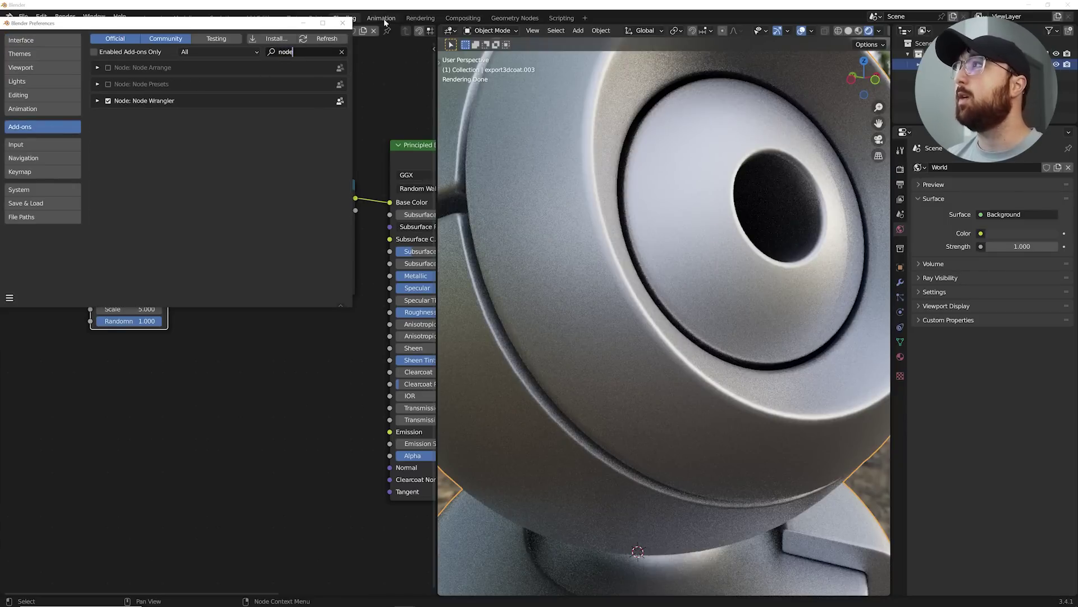
click(342, 23)
- Add Texture Coordinate and Mapping nodes to the Voronoi Texture and connect the Object output to the Mapping Vector input
middle_drag(138, 214, 263, 192)
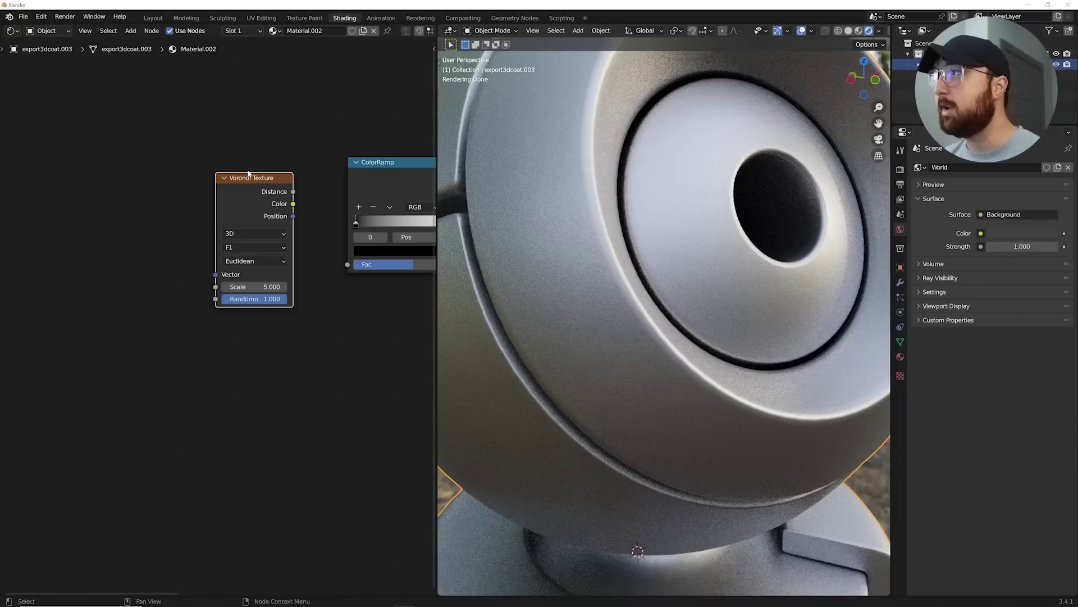
key(ctrl+t)
drag(253, 177, 258, 175)
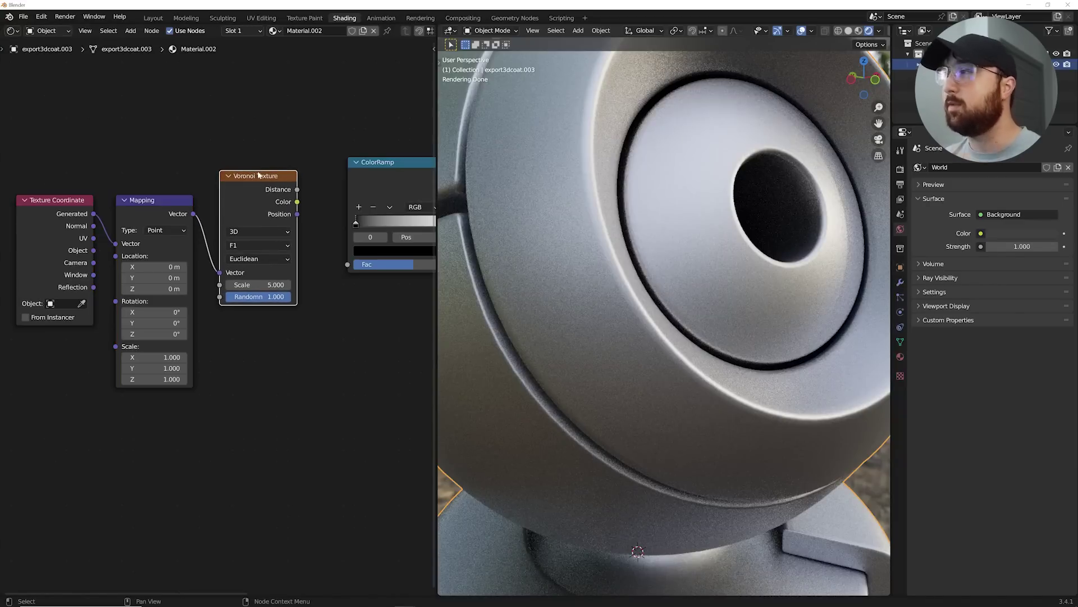
scroll(59, 225, up, 3)
middle_drag(59, 225, 175, 230)
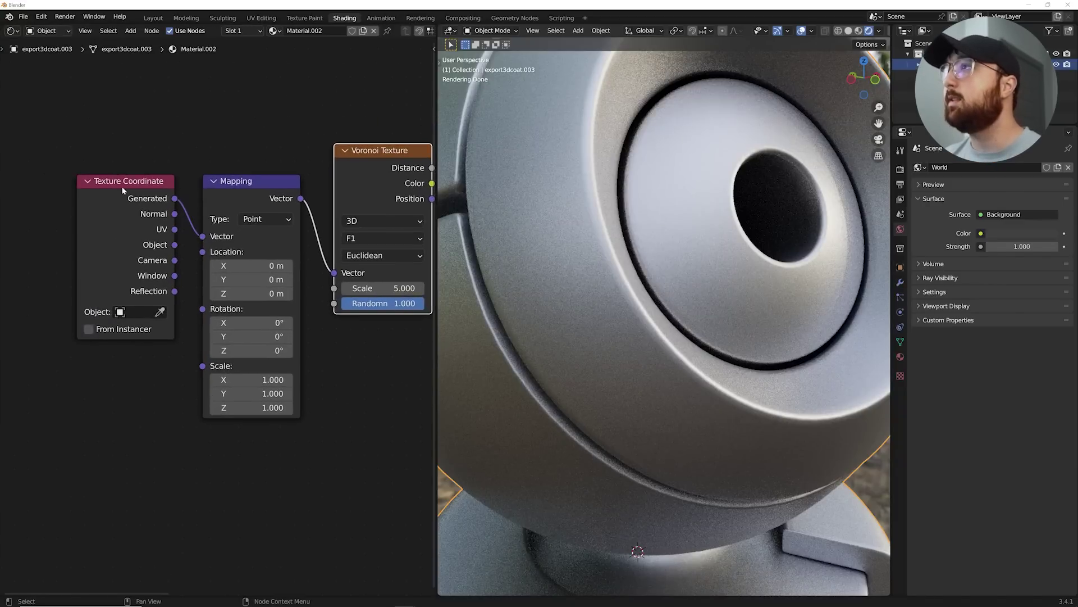
drag(121, 190, 62, 194)
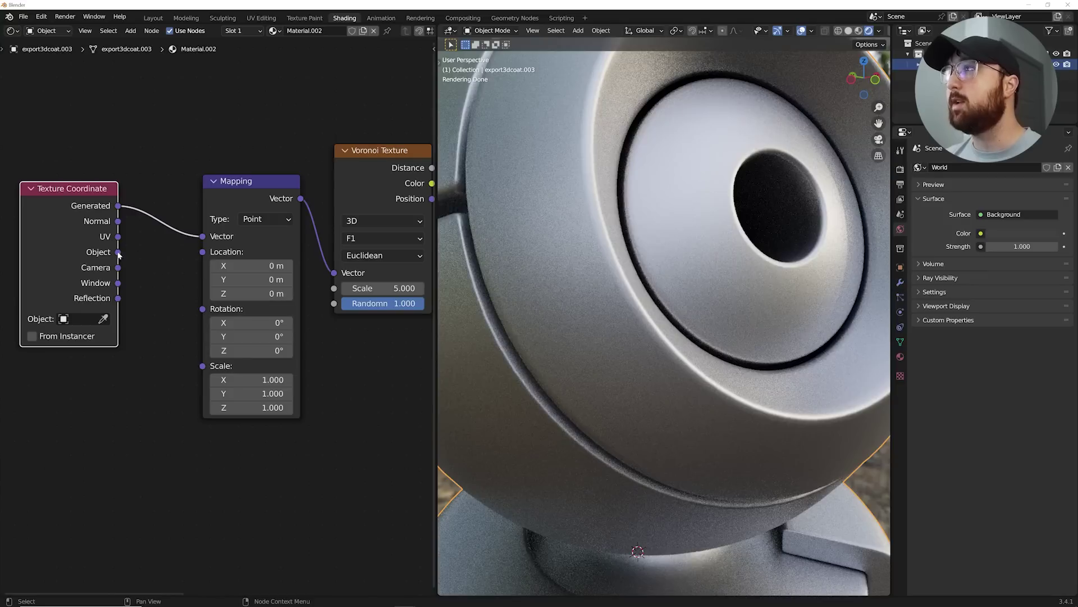
drag(119, 252, 202, 236)
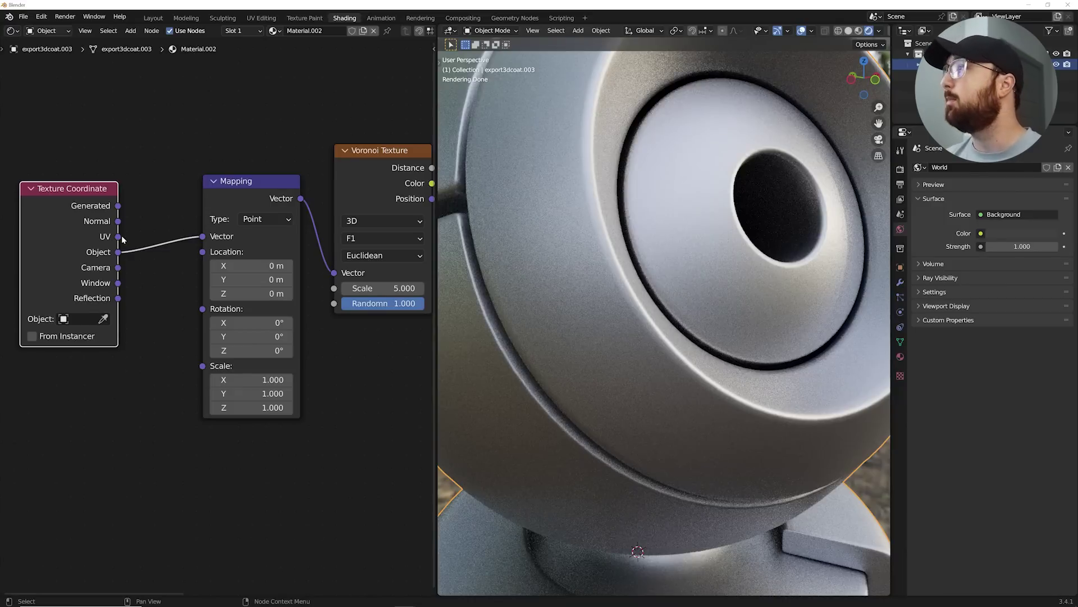
mouse_move(116, 239)
mouse_down()
mouse_move(137, 246)
mouse_move(125, 239)
mouse_up()
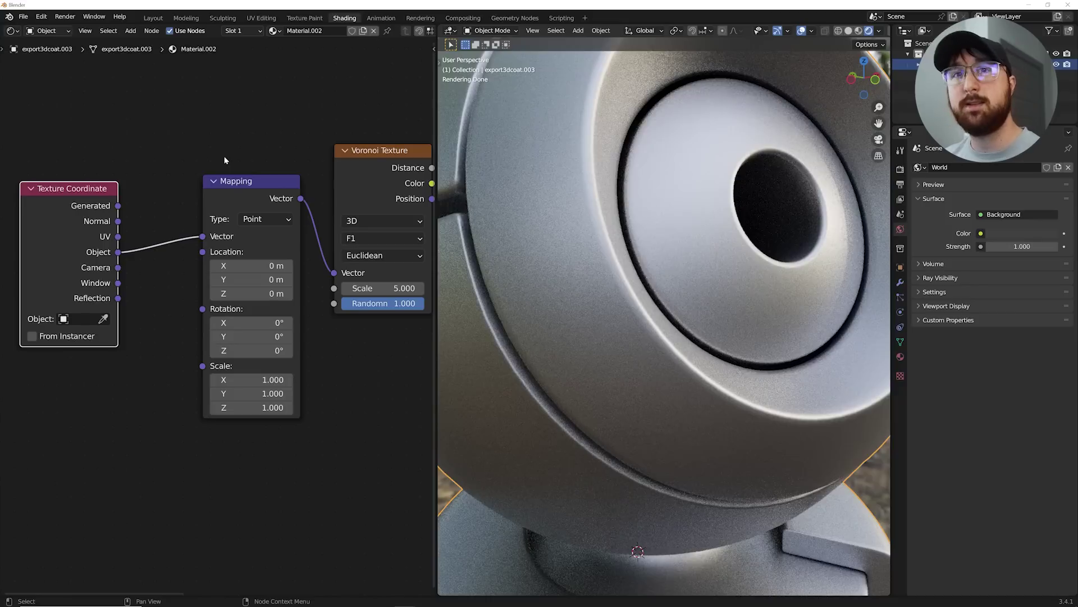
- Move the Mapping node farther from the Voronoi Texture and connect the Voronoi Color output to the ColorRamp Fac
middle_drag(293, 219, 202, 228)
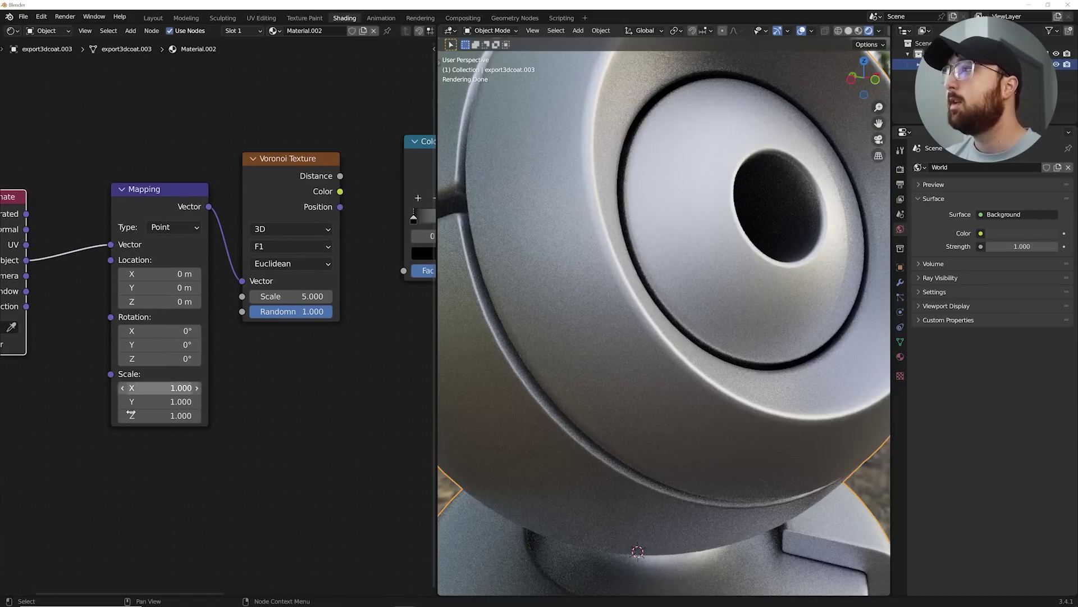
drag(162, 191, 117, 167)
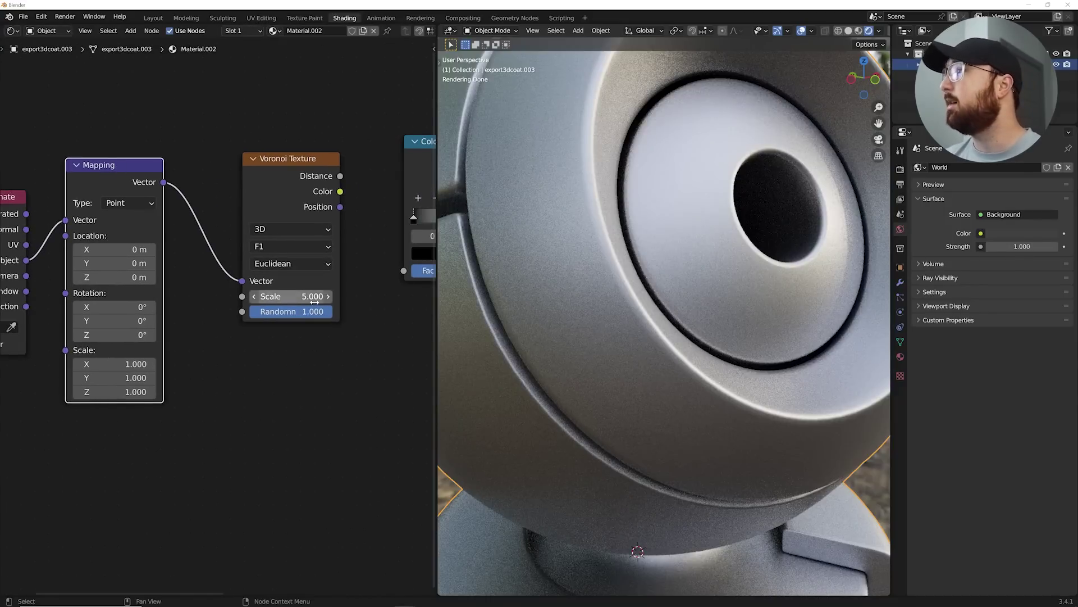
middle_drag(292, 296, 219, 275)
drag(229, 215, 290, 293)
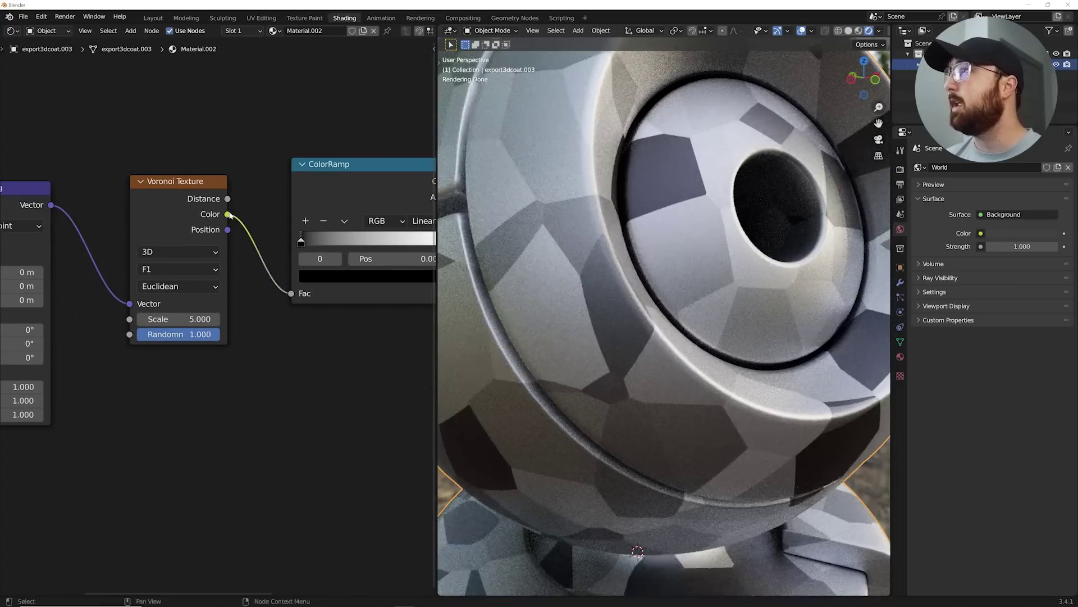
- Try the Voronoi Distance output in the ColorRamp Fac, with the black stop at 0.292 and the white stop at 0.706
drag(228, 199, 291, 293)
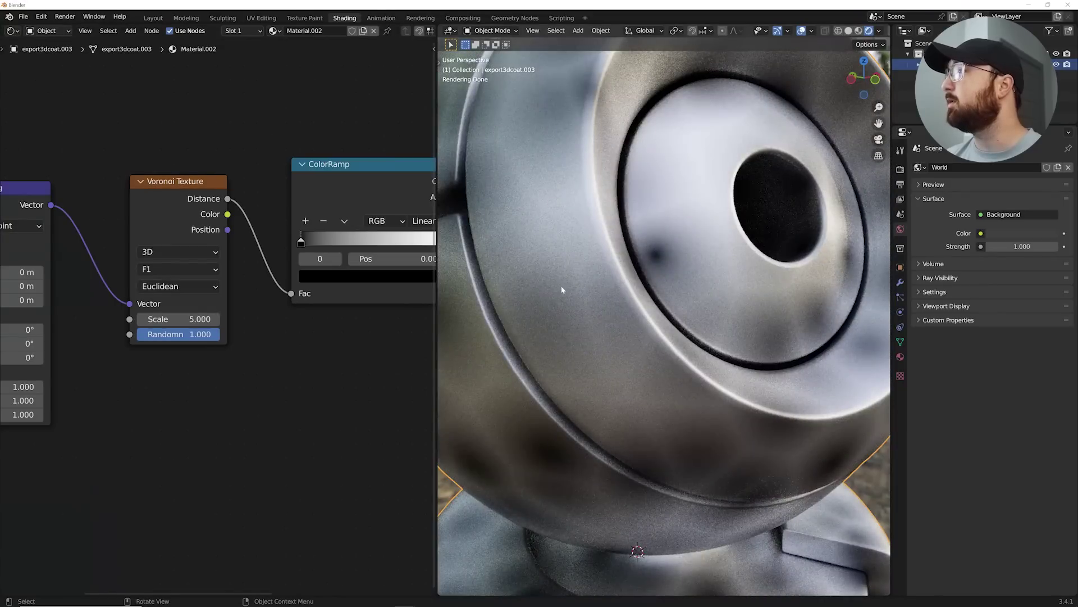
middle_drag(359, 252, 285, 246)
drag(227, 238, 269, 237)
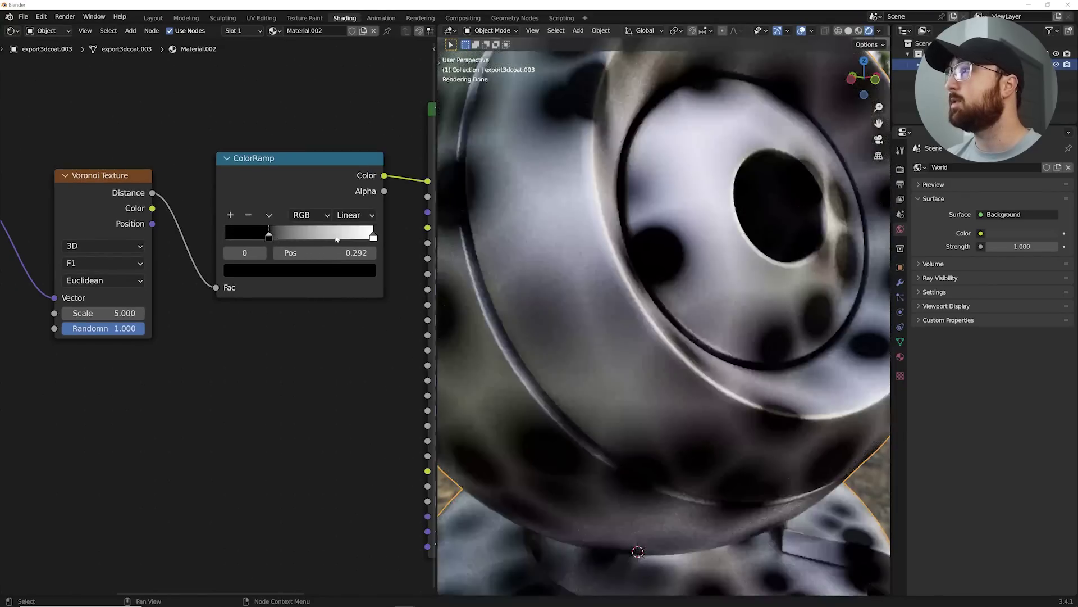
drag(373, 236, 329, 237)
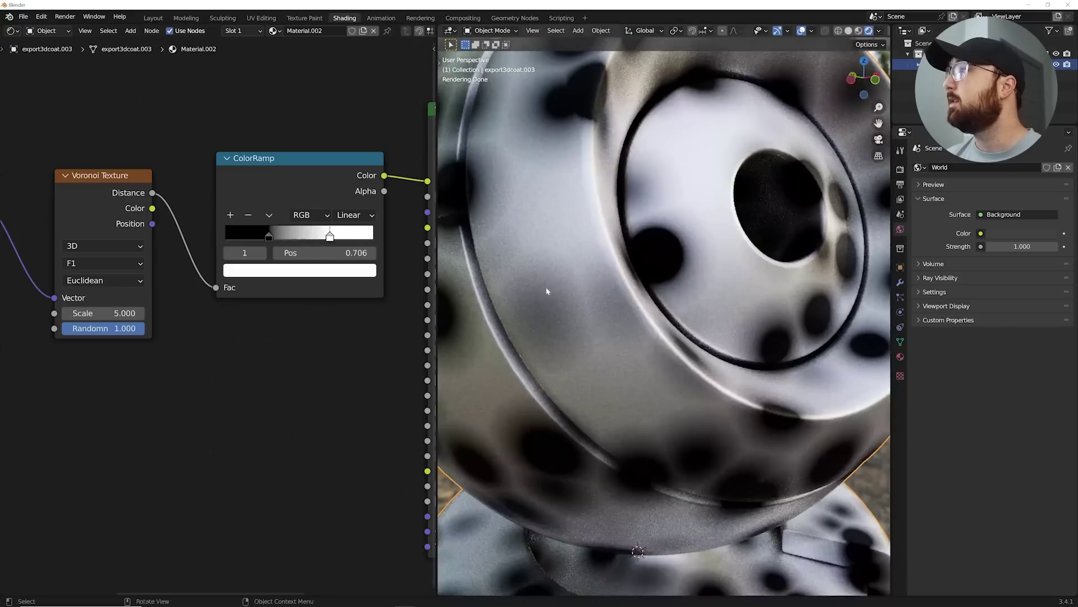
shift+middle_drag(466, 208, 511, 227)
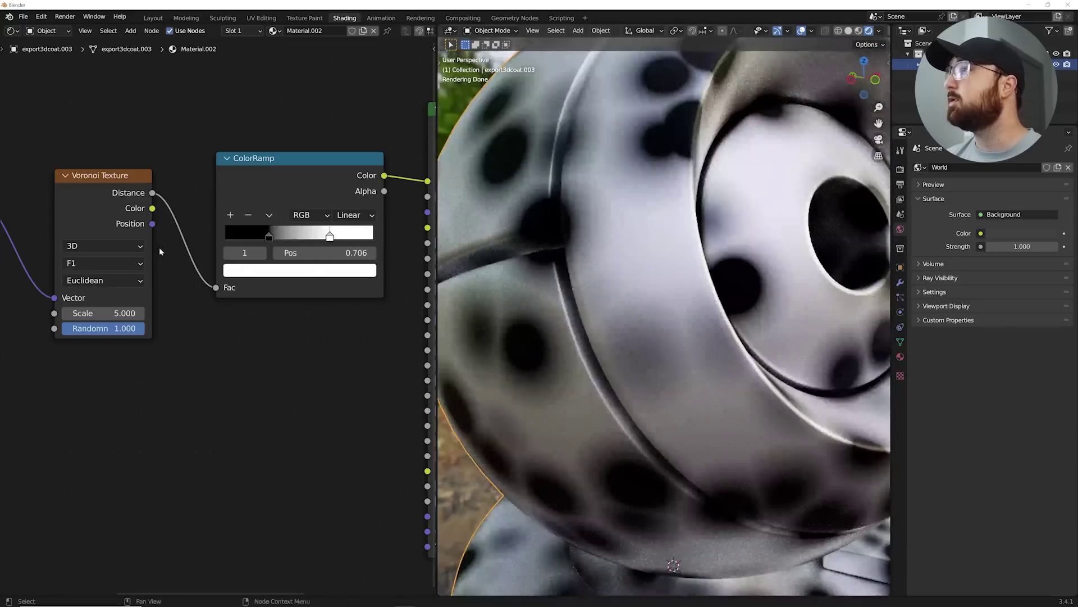
- Reconnect the Voronoi Color output to the ColorRamp Fac and return the black and white stops to the ramp's ends
drag(151, 208, 216, 287)
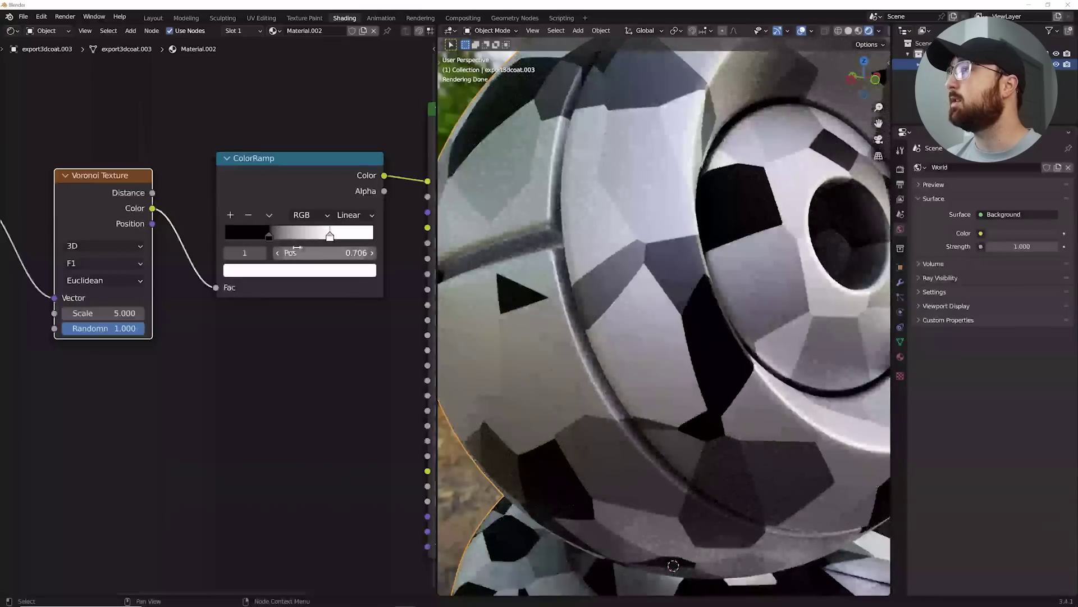
drag(268, 236, 225, 236)
drag(330, 236, 402, 244)
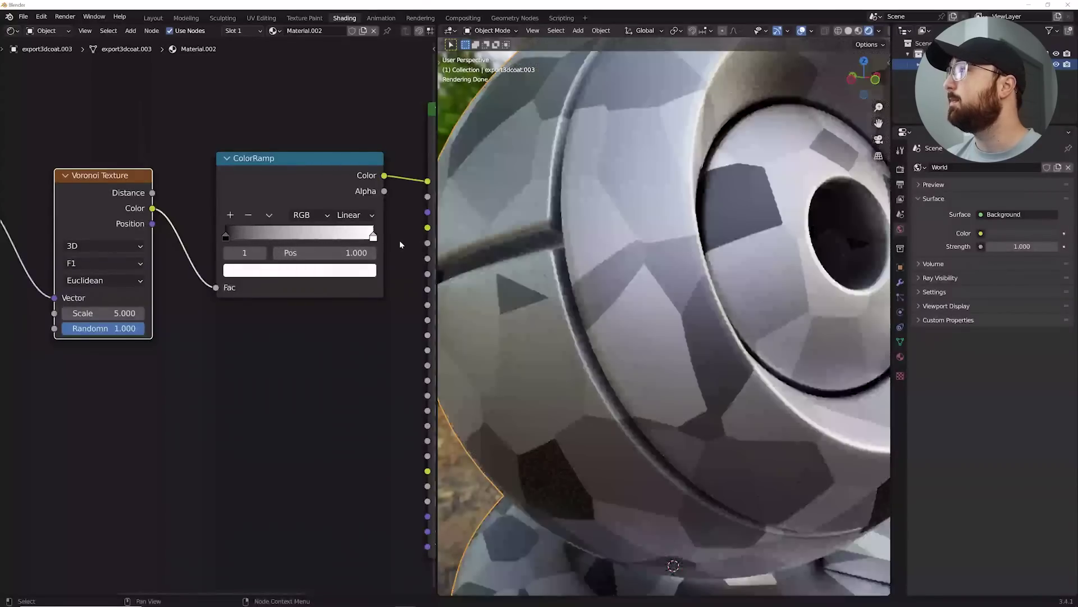
- Set the Voronoi Texture's distance metric to Minkowski with an Exponent of 8.6
click(113, 280)
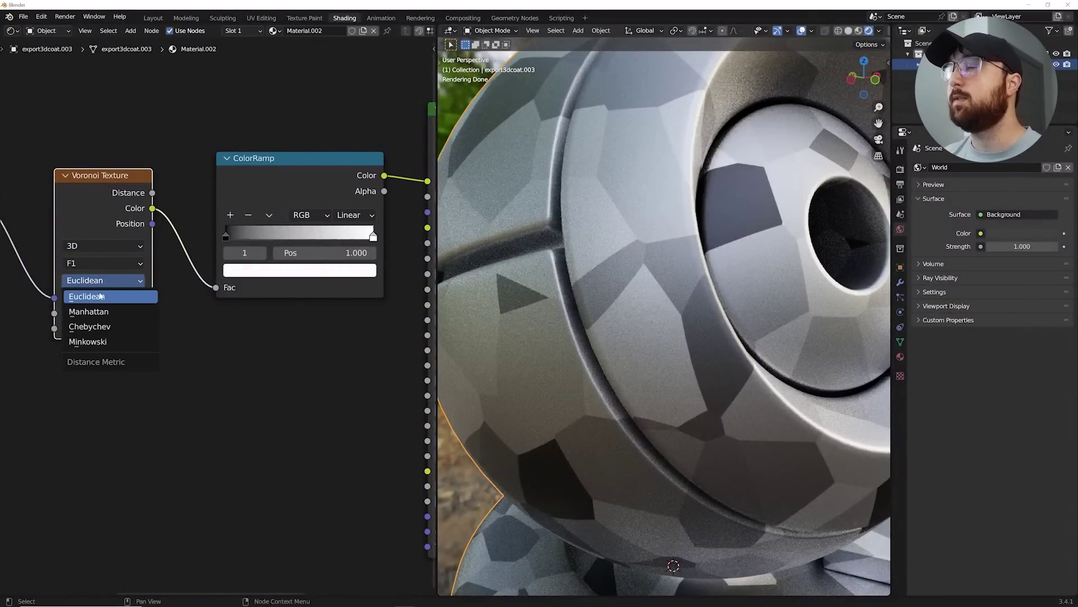
click(96, 342)
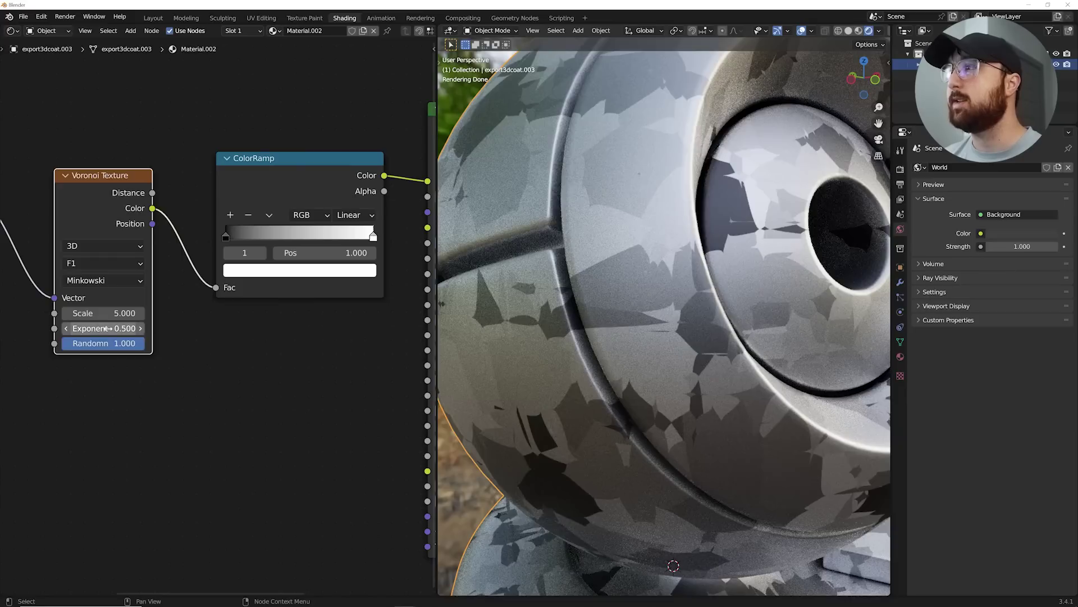
double_click(142, 328)
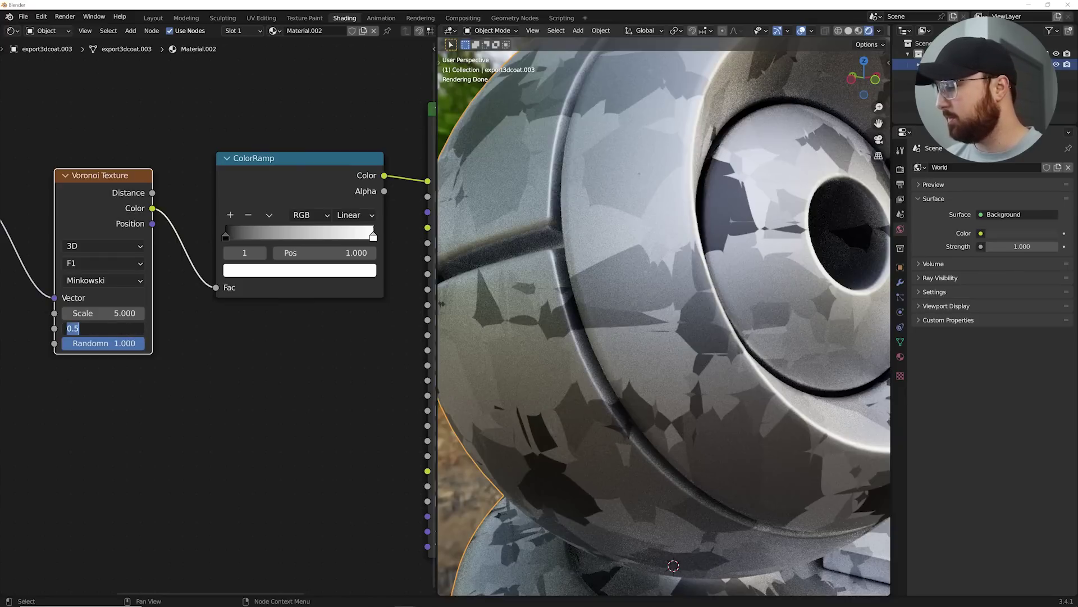
text(8.6)
key(Return)
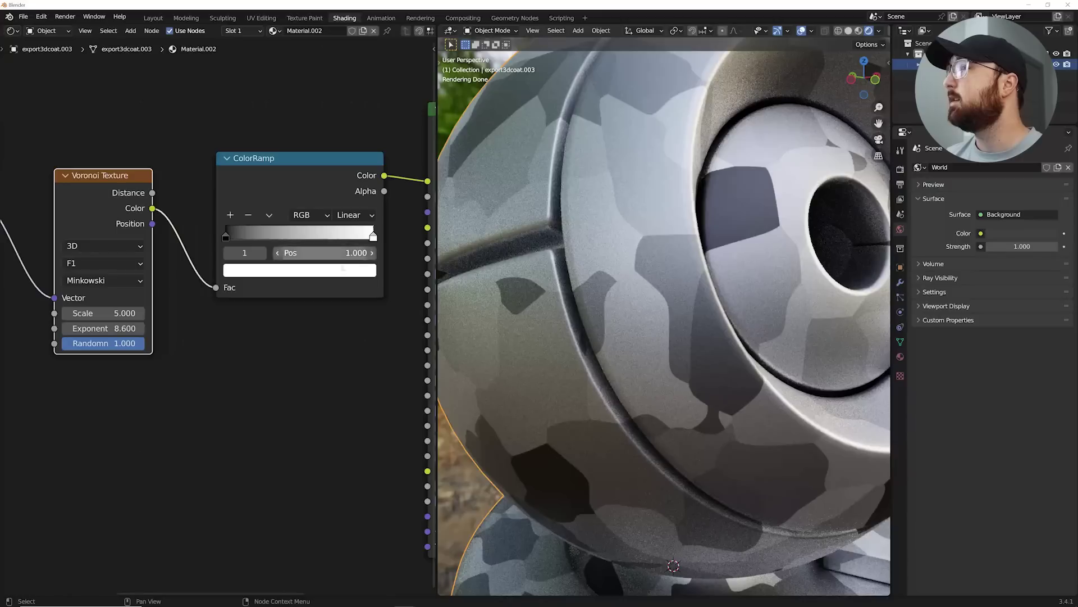
- Try Voronoi Exponent values of 9.23, 0.5 and 8.2 to compare the cell shapes on the shader ball
mouse_move(130, 328)
mouse_down()
mouse_move(115, 328)
mouse_move(138, 328)
mouse_up()
click(129, 328)
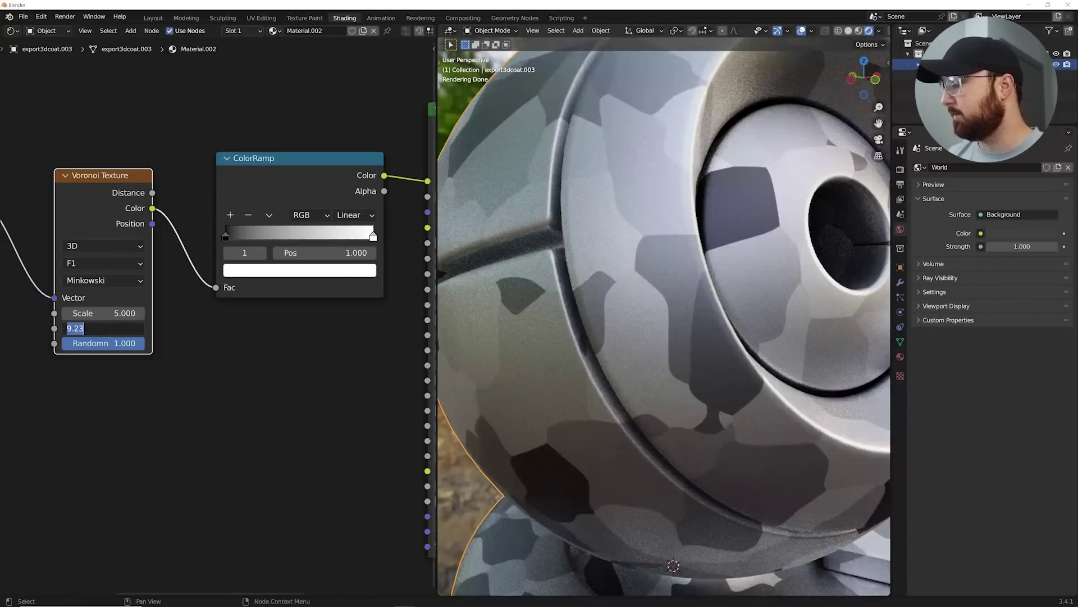
text(0.5)
key(Return)
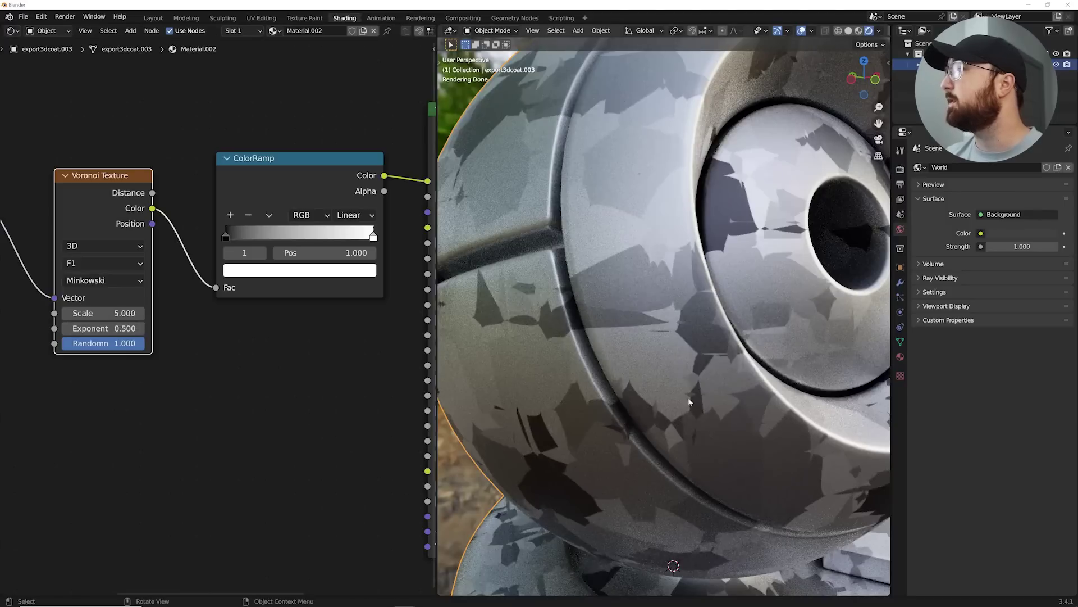
double_click(104, 328)
text(8.2)
key(Return)
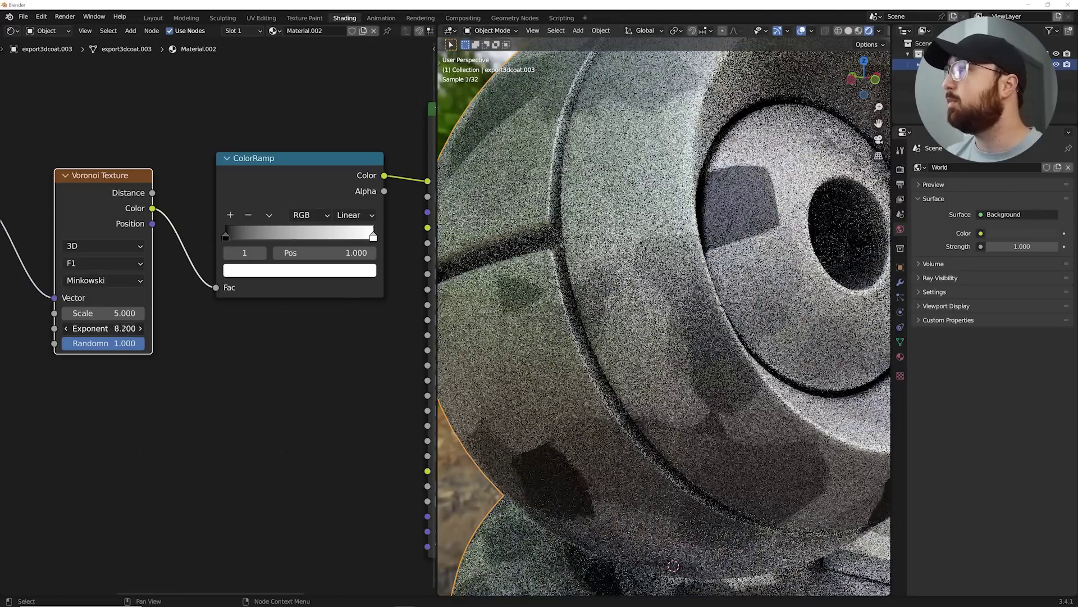
drag(120, 328, 84, 328)
- Set the Voronoi Texture's Exponent to 8.6 and its Scale to 31.9
double_click(104, 328)
text(8.6)
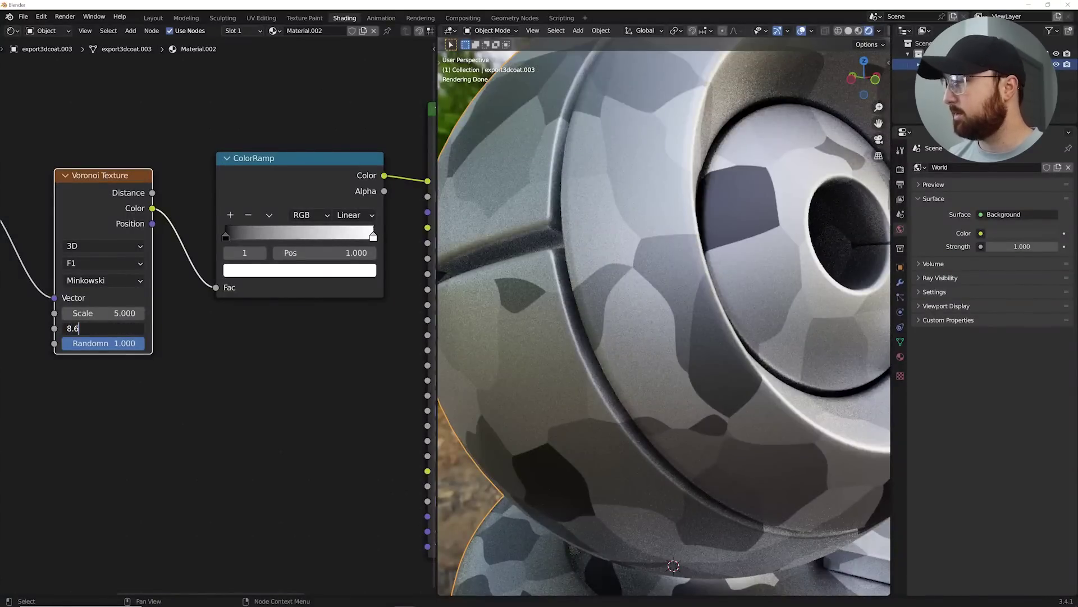
key(Return)
middle_drag(752, 330, 662, 337)
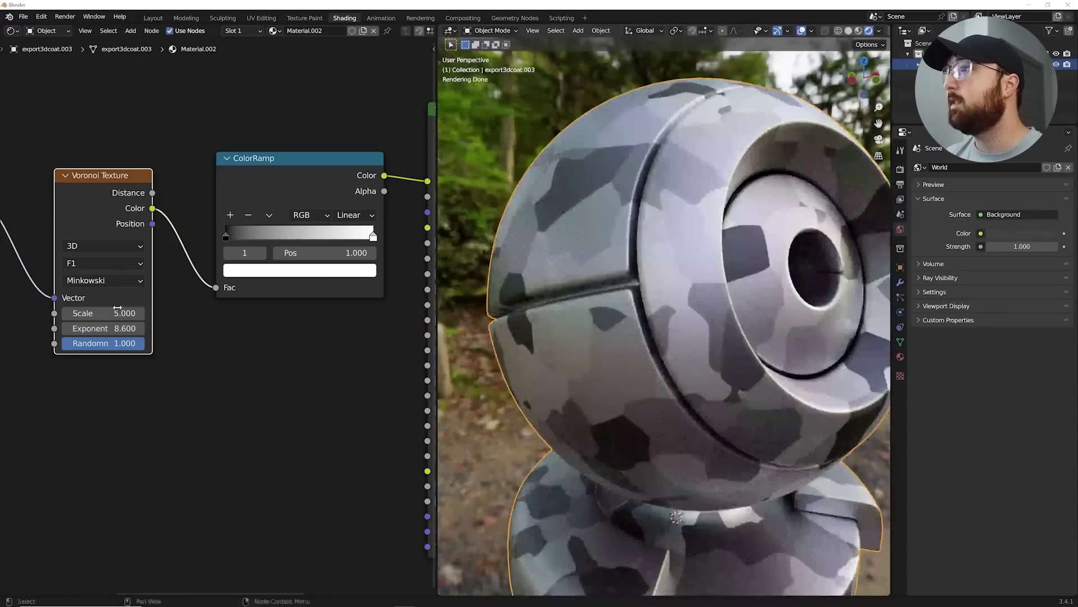
drag(104, 313, 181, 313)
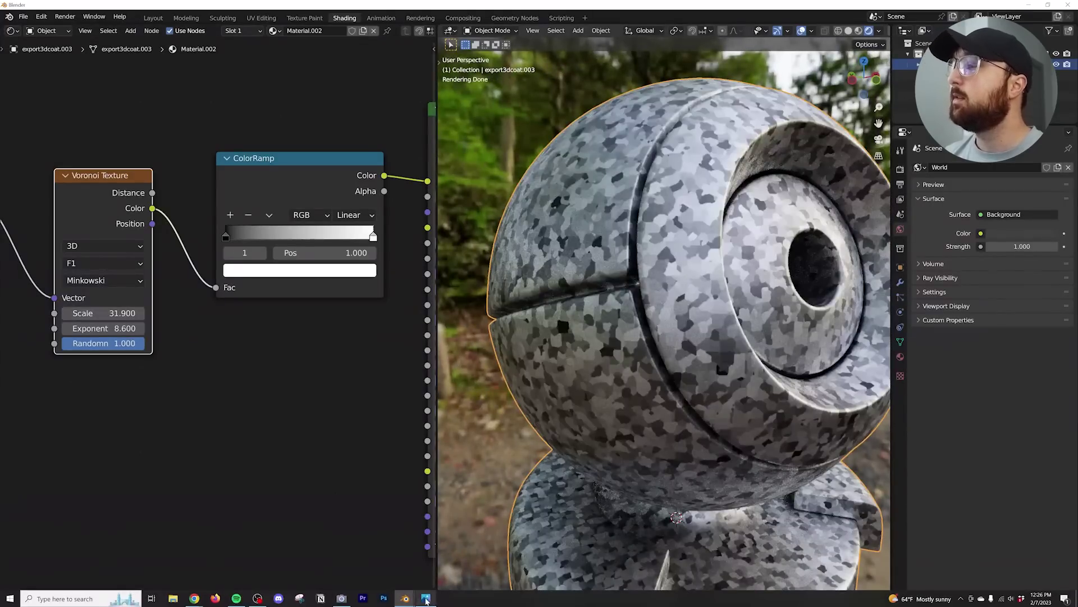
- Compare the galvanised metal reference photo with the Voronoi pattern on the shader ball up close
click(425, 605)
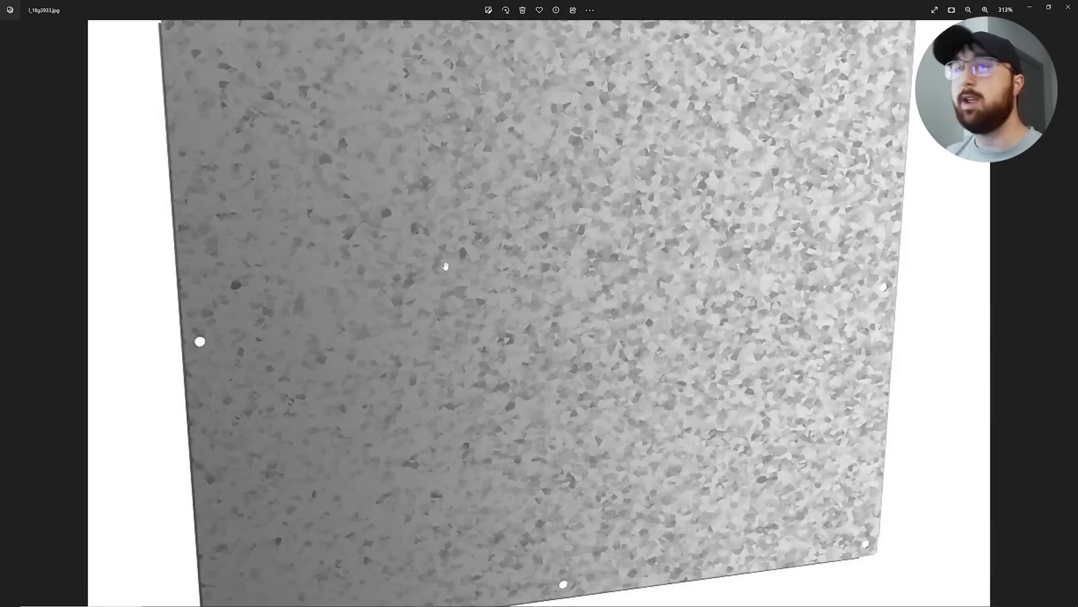
click(1036, 9)
scroll(695, 248, up, 3)
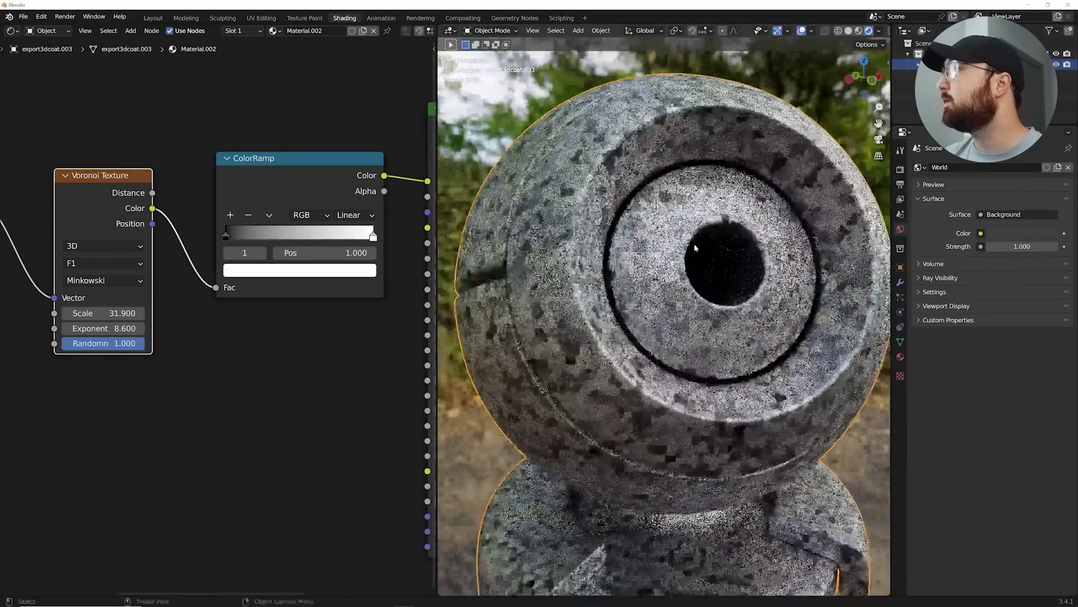
scroll(695, 247, up, 4)
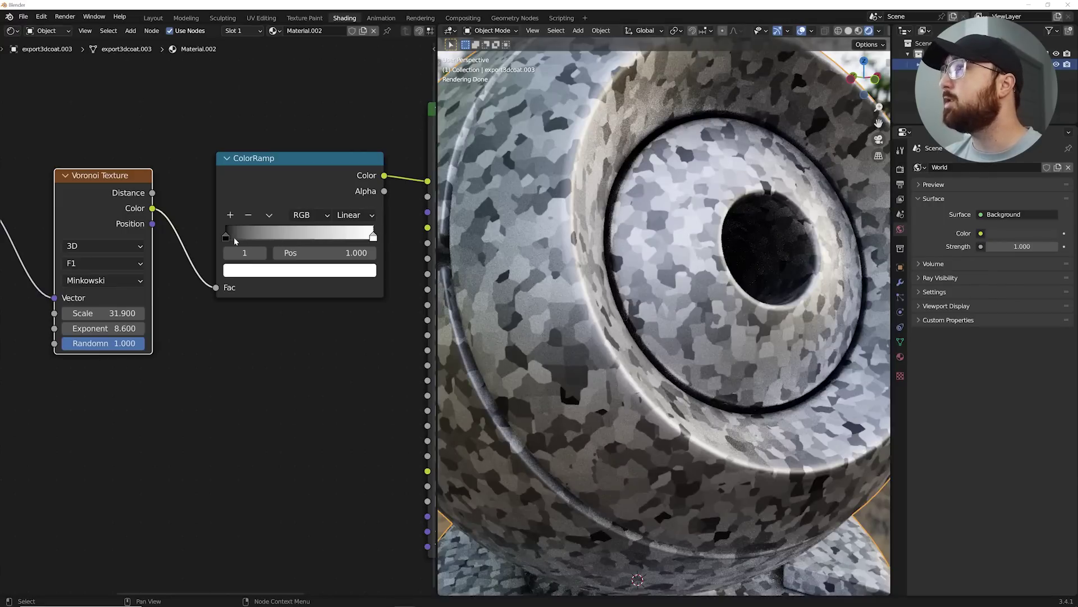
- Change the ColorRamp's black stop at position 0.000 to a mid grey to soften the contrast
click(225, 236)
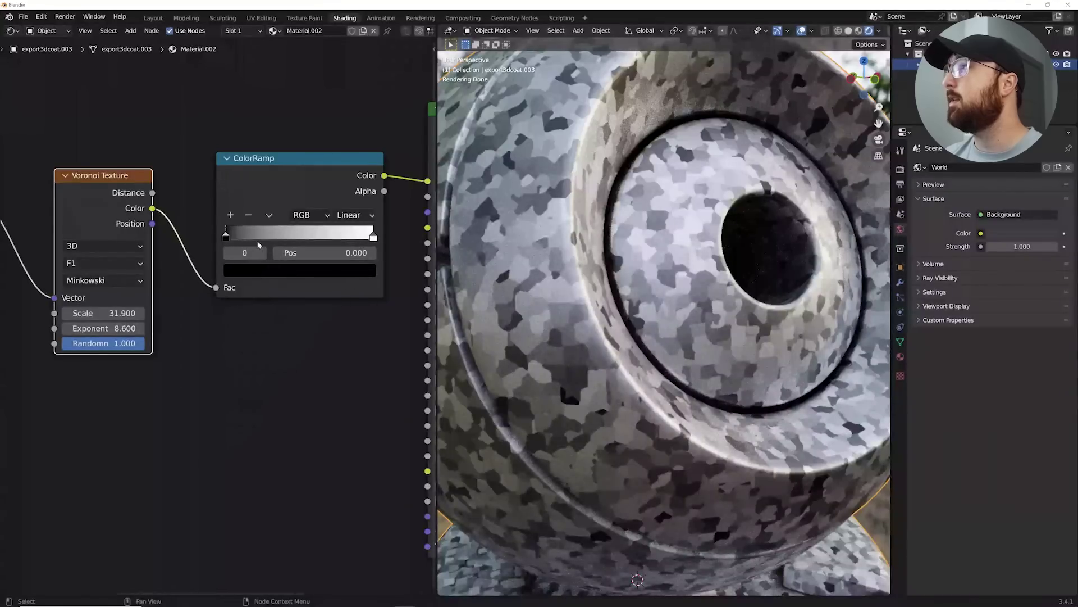
mouse_move(226, 237)
mouse_down()
mouse_move(335, 236)
mouse_move(219, 239)
mouse_up()
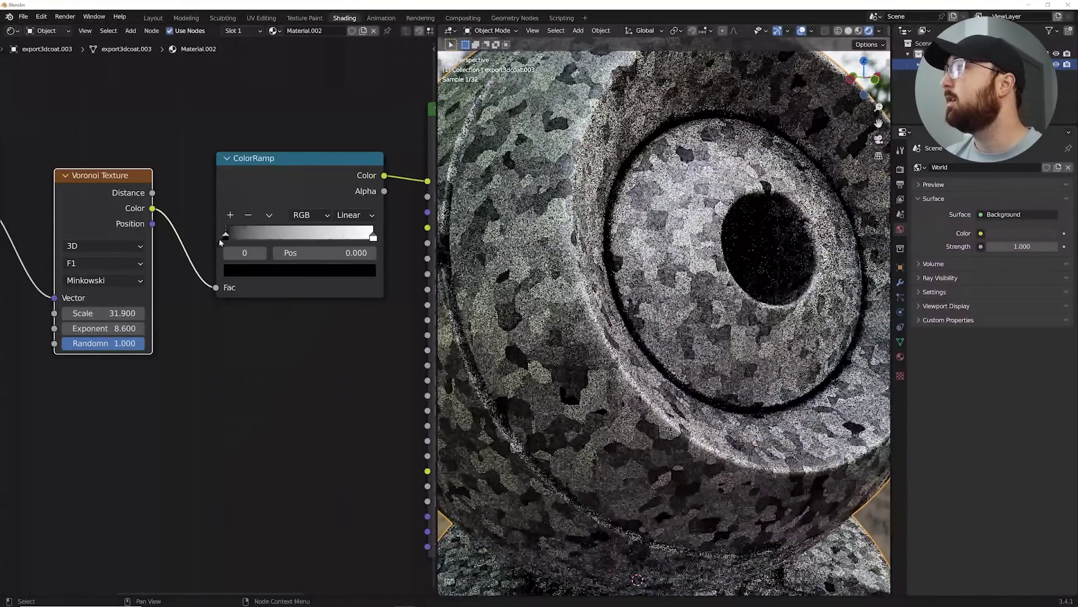
mouse_move(374, 239)
mouse_down()
mouse_move(264, 240)
mouse_move(375, 240)
mouse_up()
click(226, 237)
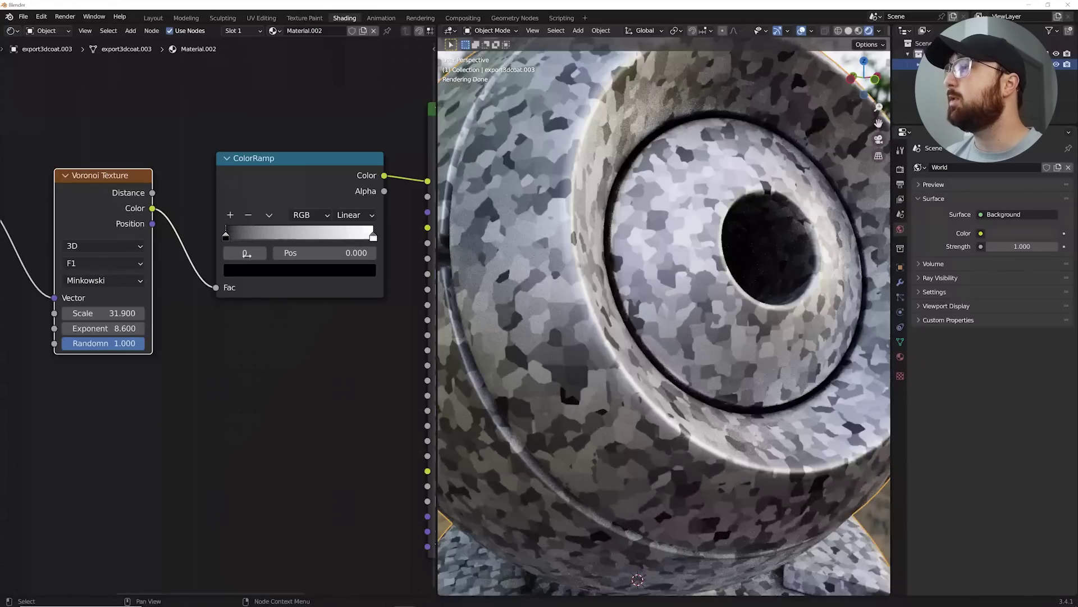
click(273, 276)
drag(344, 170, 344, 115)
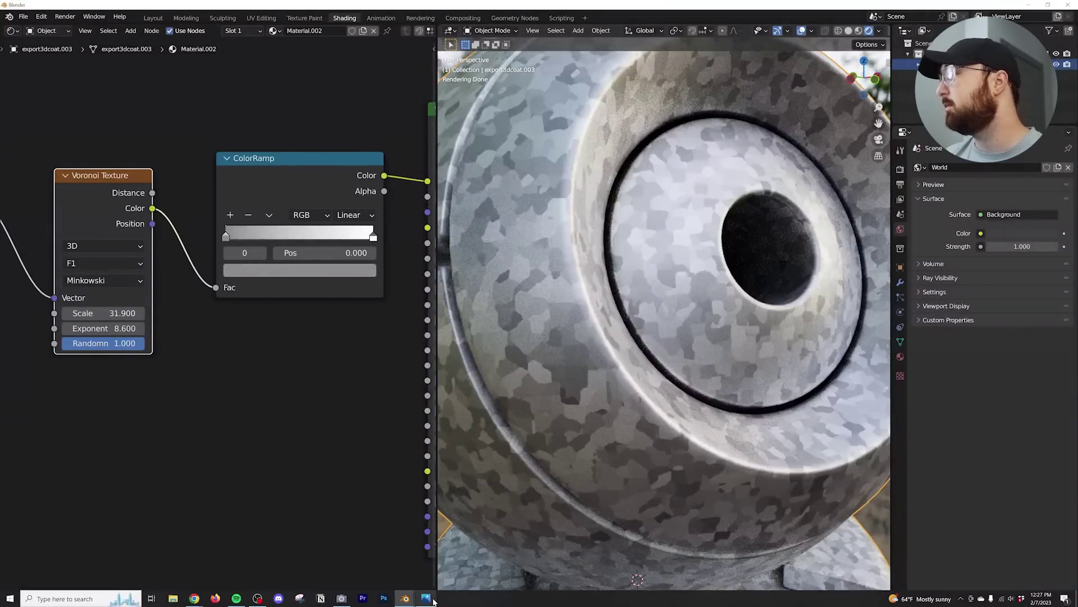
- Check the galvanised metal reference photo and fine-tune the brightness of the ColorRamp's grey stop to match
click(429, 600)
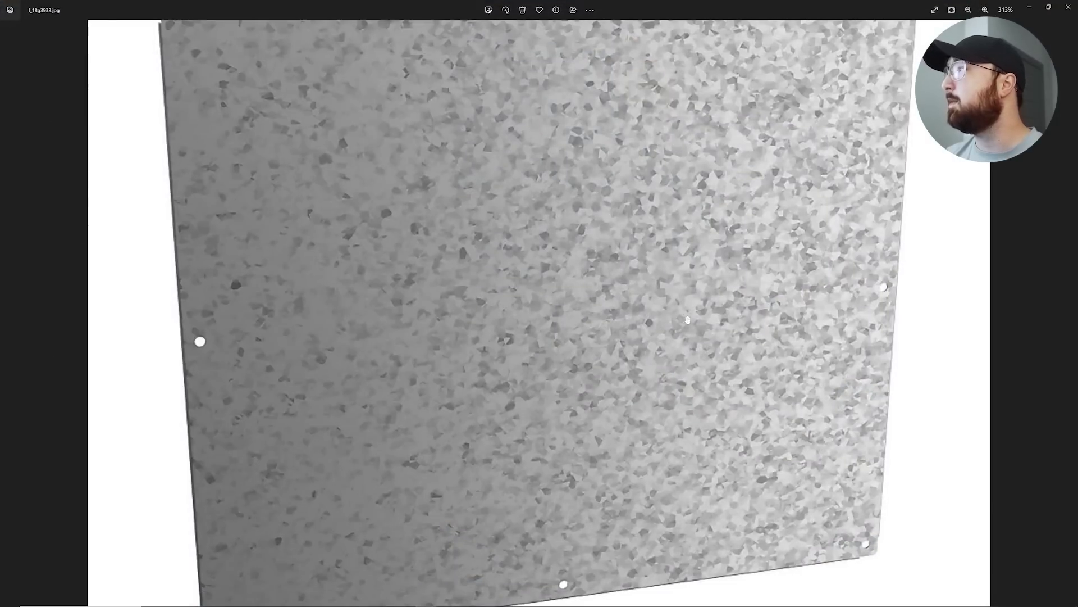
key(alt+Tab)
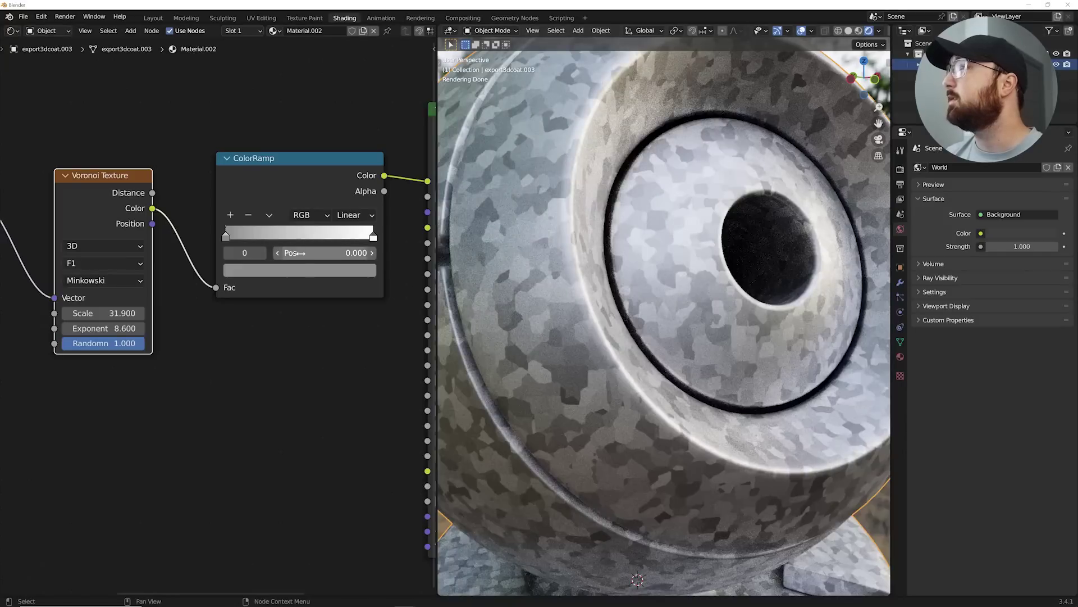
click(299, 270)
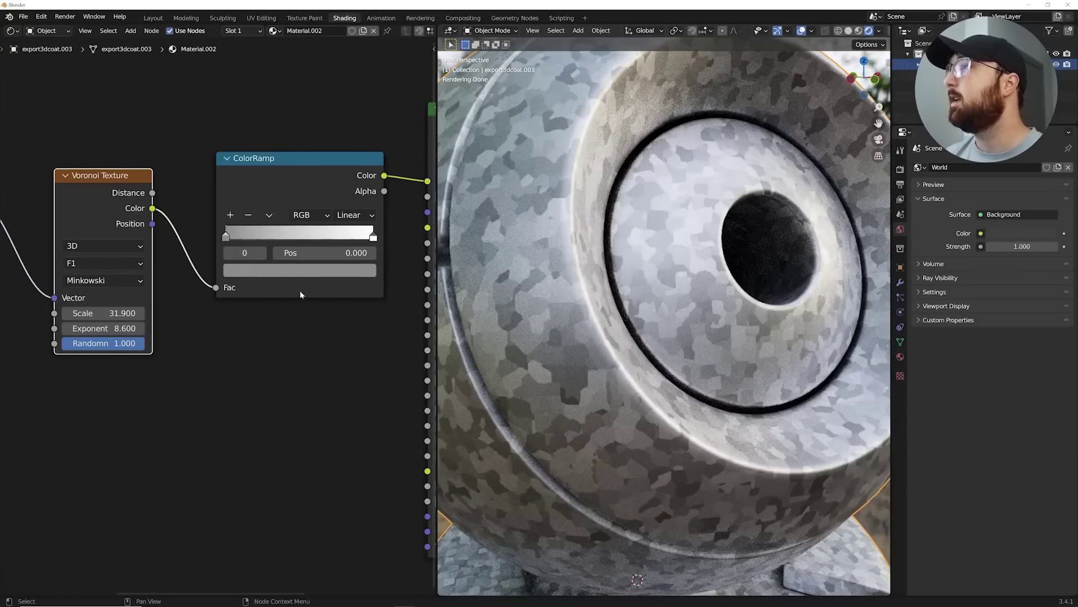
click(303, 272)
click(342, 116)
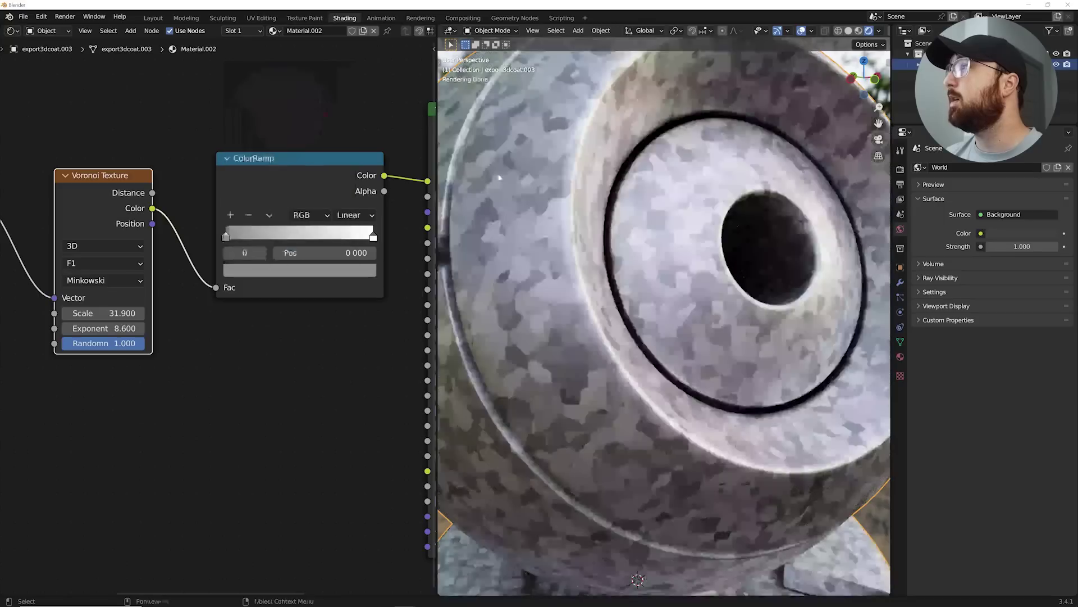
- Move the ColorRamp's grey stop slightly inward and its white stop to position 0.732
drag(224, 237, 189, 236)
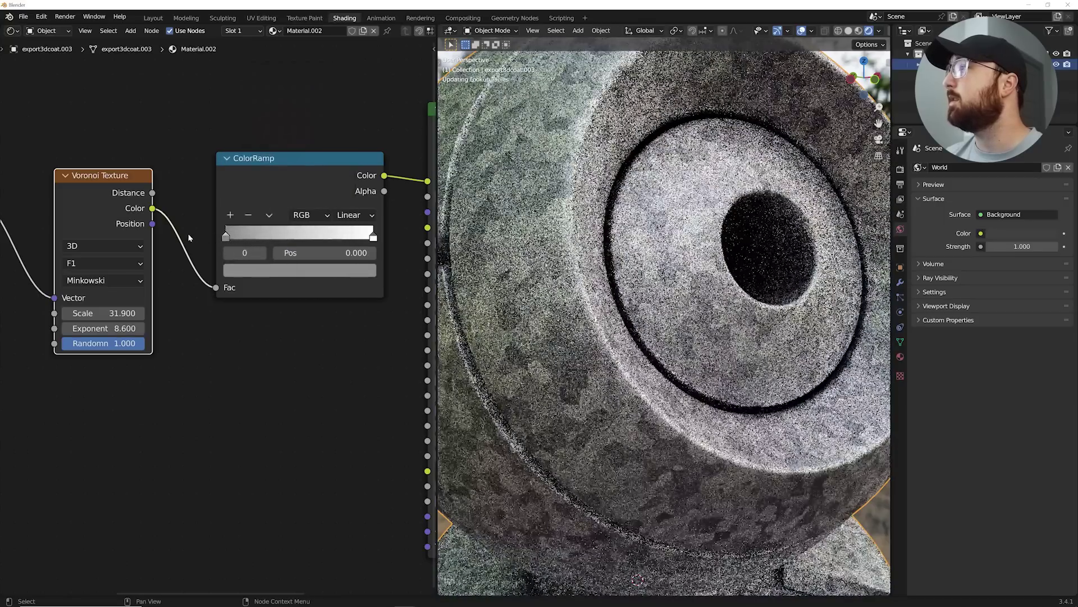
drag(364, 237, 329, 236)
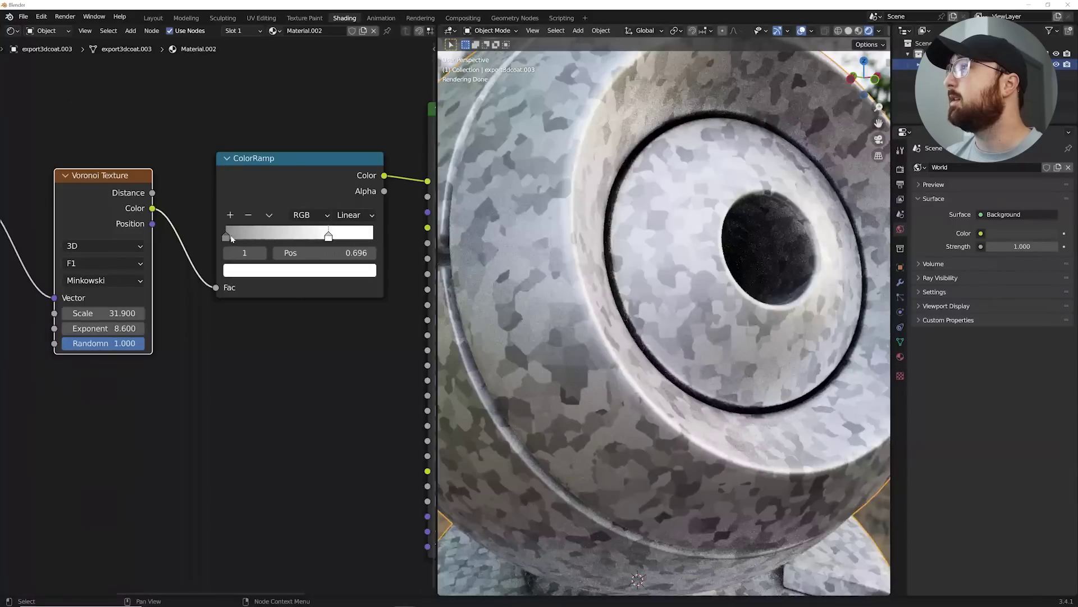
drag(233, 239, 252, 237)
drag(328, 236, 335, 236)
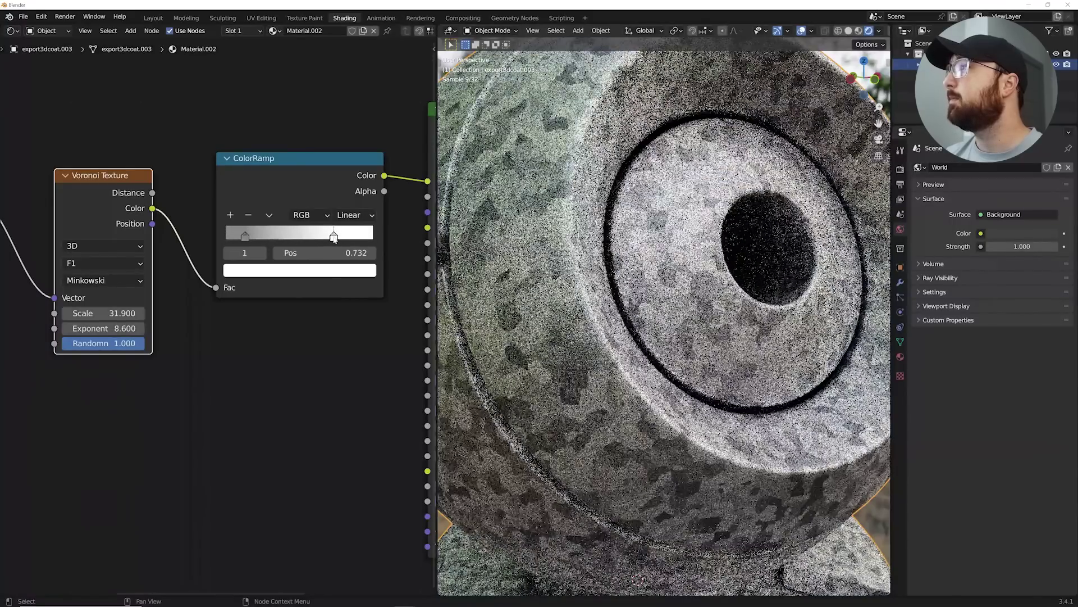
- Move the ColorRamp up, add a second ColorRamp below it and connect its Color output to the Principled BSDF's Roughness
scroll(219, 320, down, 2)
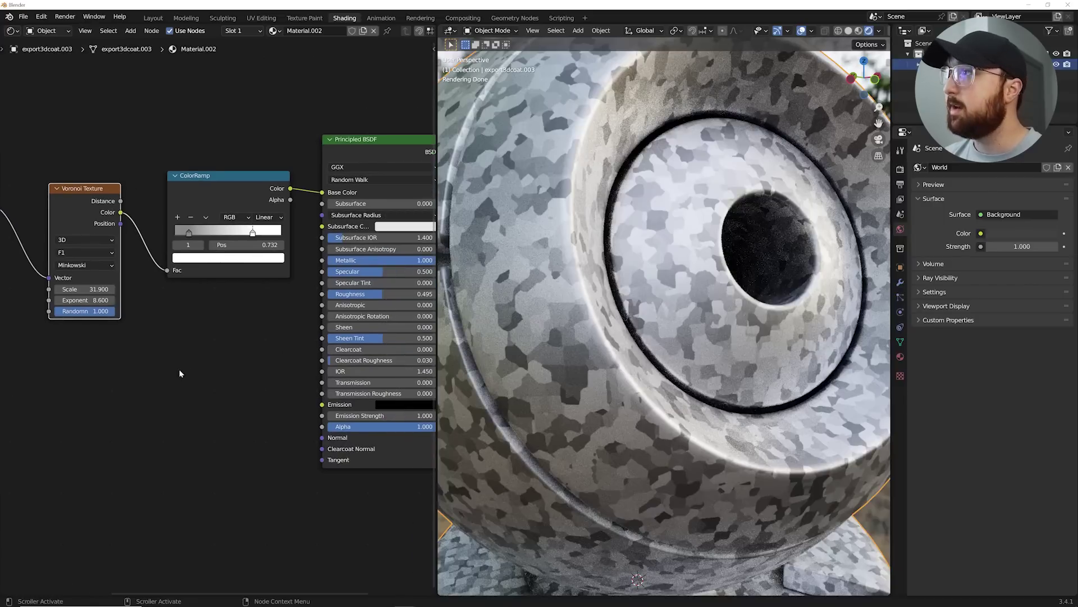
drag(238, 180, 237, 102)
key(shift+a)
click(267, 245)
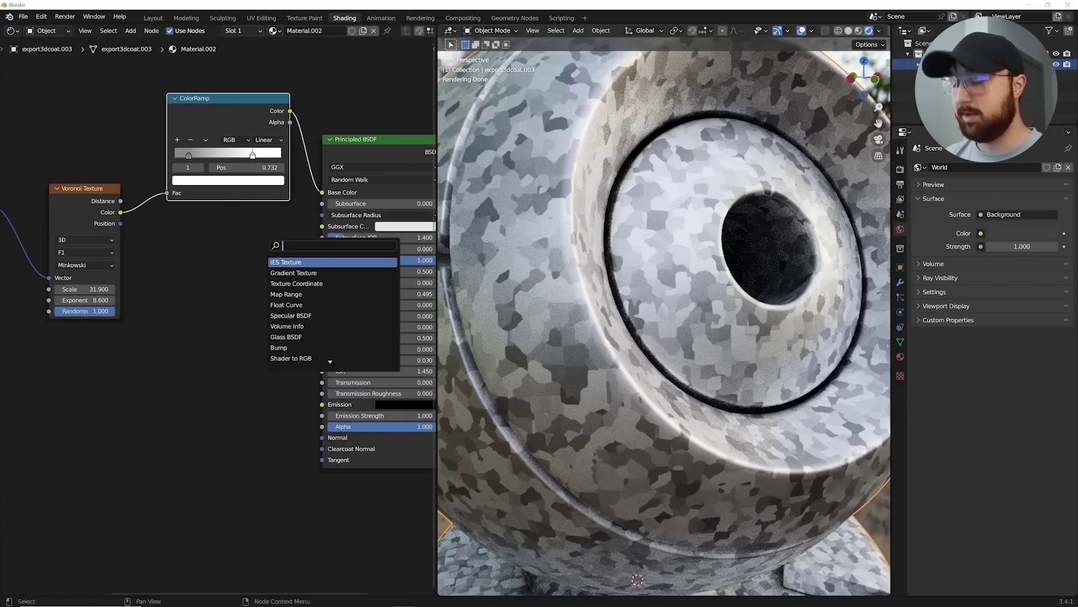
text(co)
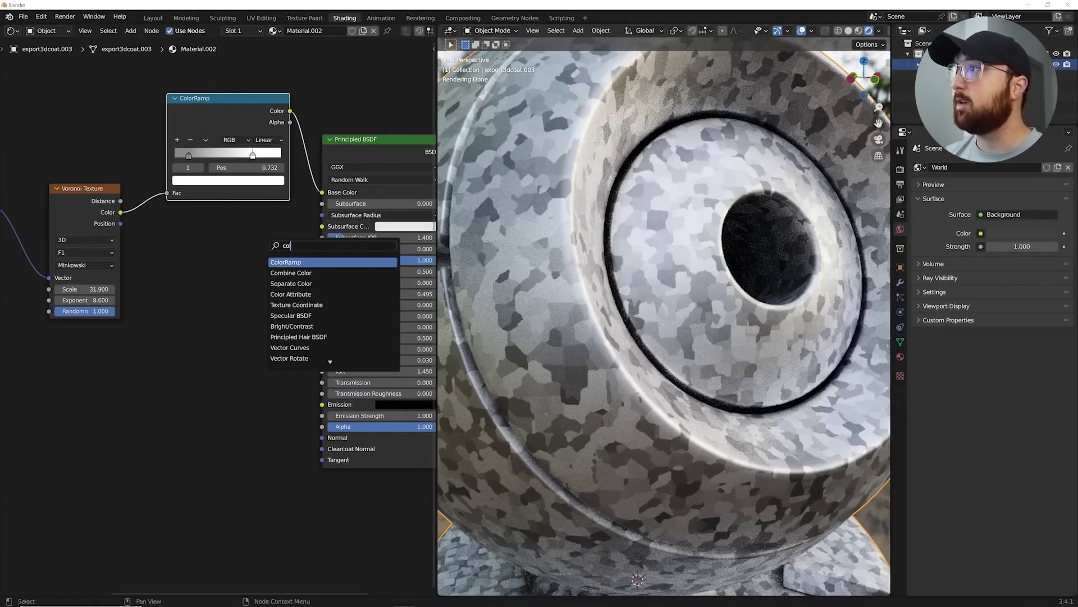
key(Return)
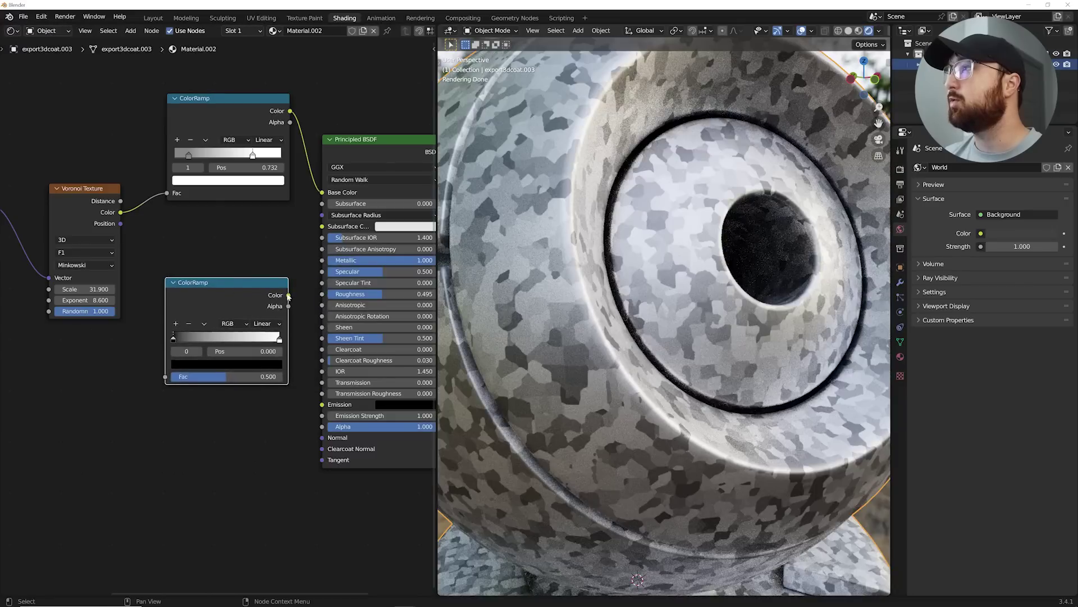
drag(288, 296, 322, 294)
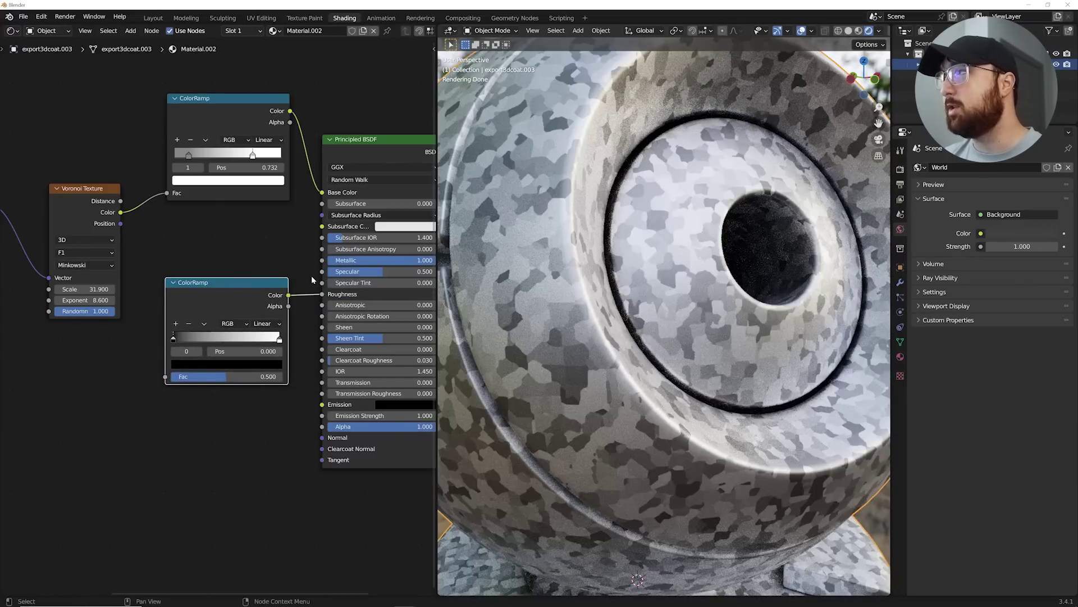
- Detach the second ColorRamp and connect the Voronoi Texture's Color directly to the Principled BSDF's Roughness
ctrl+right_drag(311, 276, 296, 345)
drag(242, 282, 203, 377)
drag(120, 212, 323, 294)
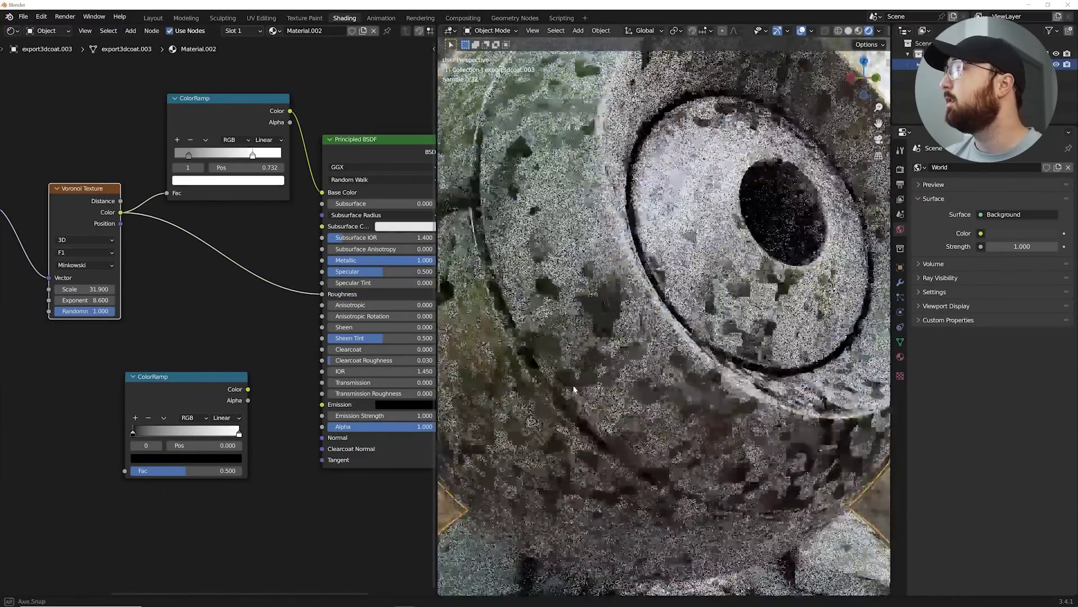
middle_drag(573, 389, 571, 374)
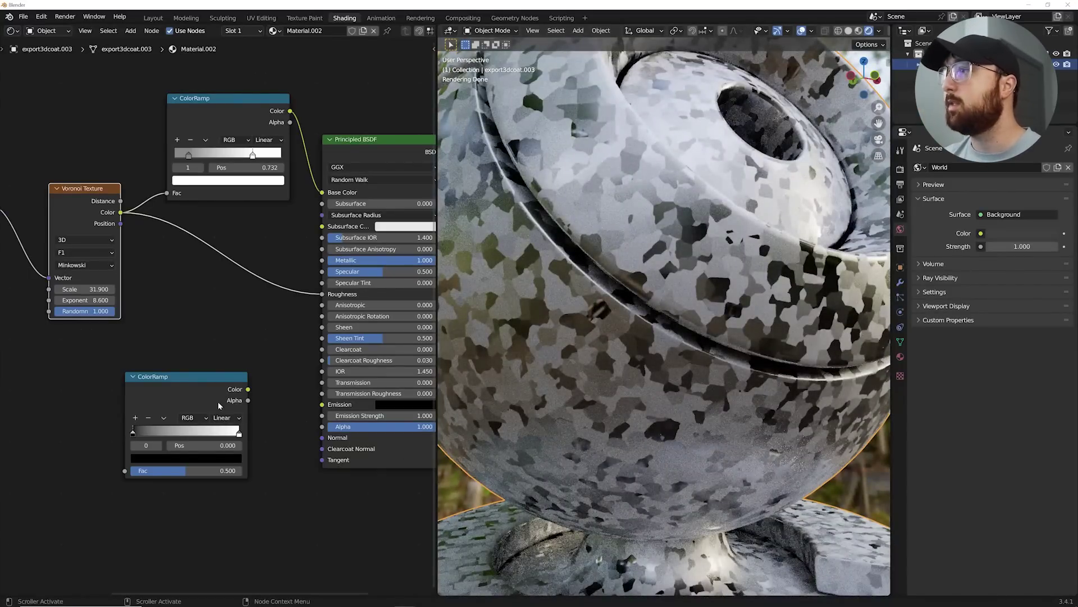
- Insert the second ColorRamp into the link from Voronoi Texture to Roughness and preview its output on the shader ball
drag(220, 406, 275, 268)
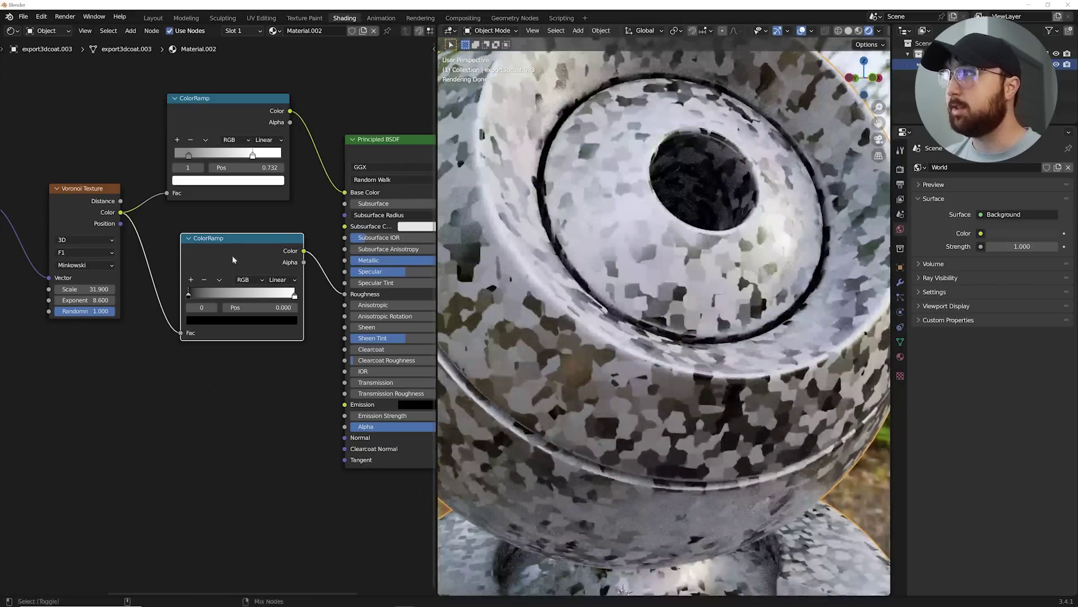
ctrl+shift+click(233, 253)
middle_drag(642, 308, 607, 289)
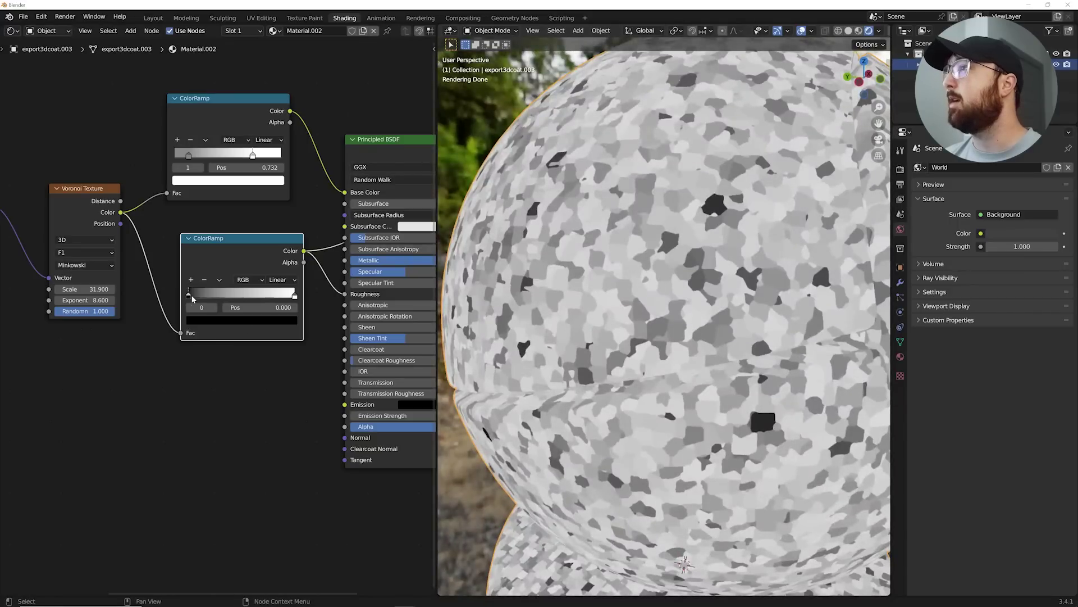
drag(189, 295, 153, 296)
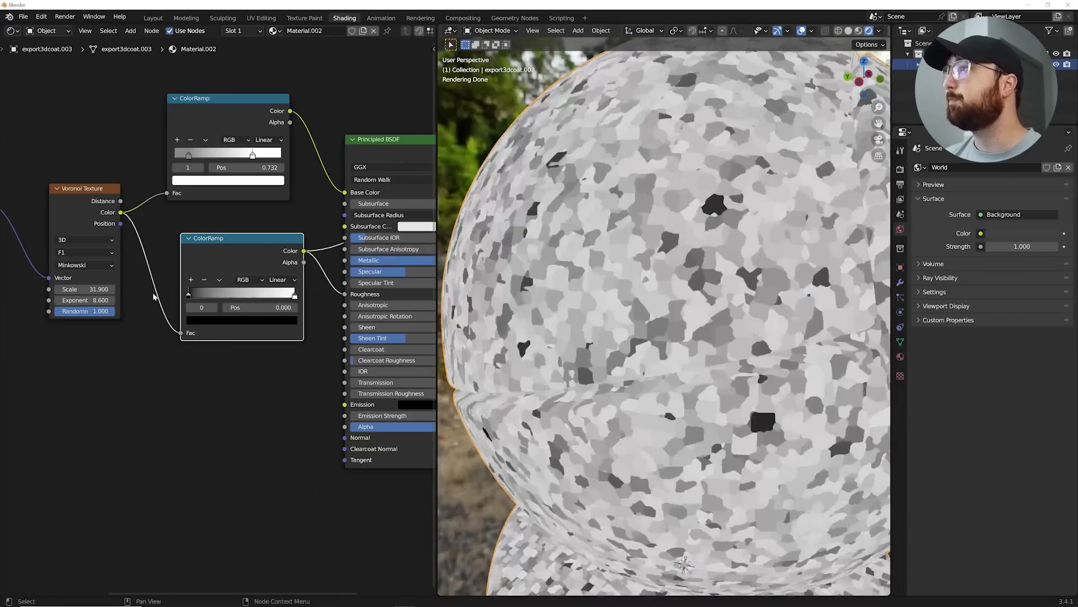
middle_drag(640, 321, 612, 298)
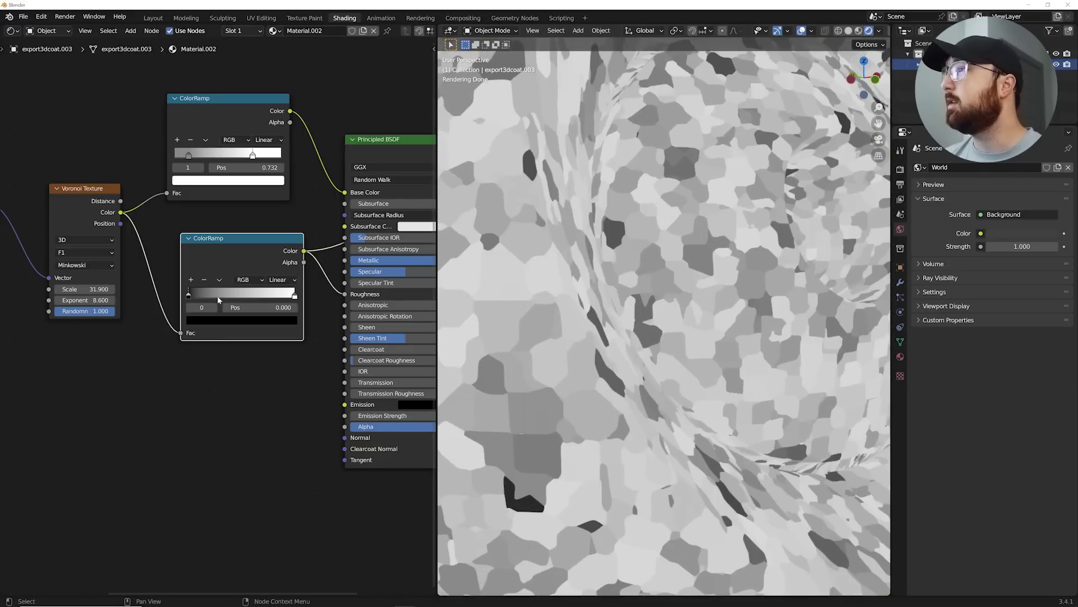
- Move the roughness ColorRamp's black stop to position 0.378 and preview the Principled BSDF on the shader ball again
drag(190, 296, 228, 295)
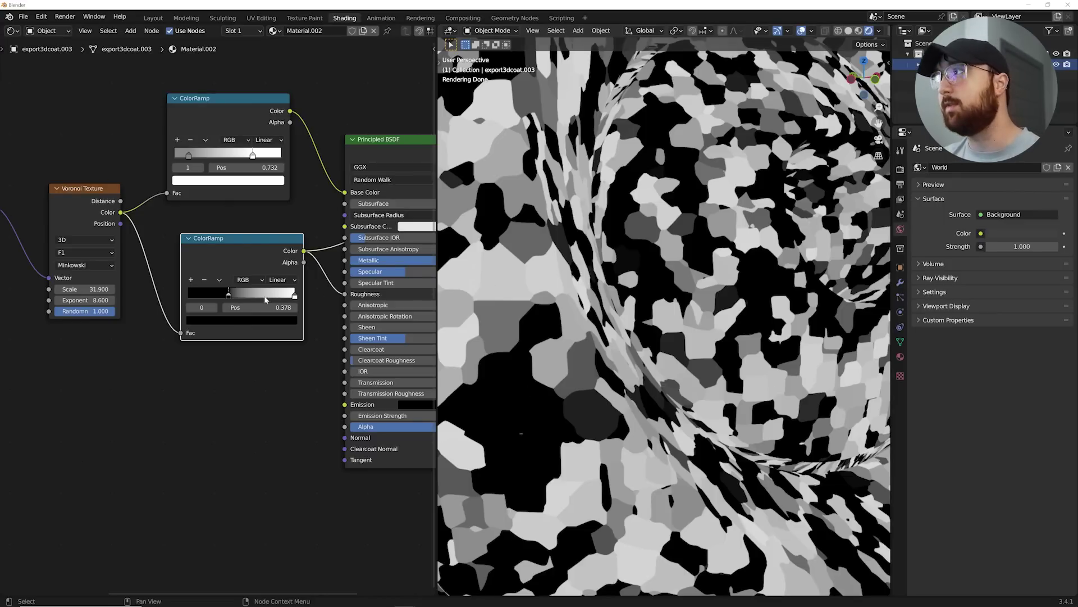
middle_drag(316, 236, 183, 266)
ctrl+shift+click(258, 179)
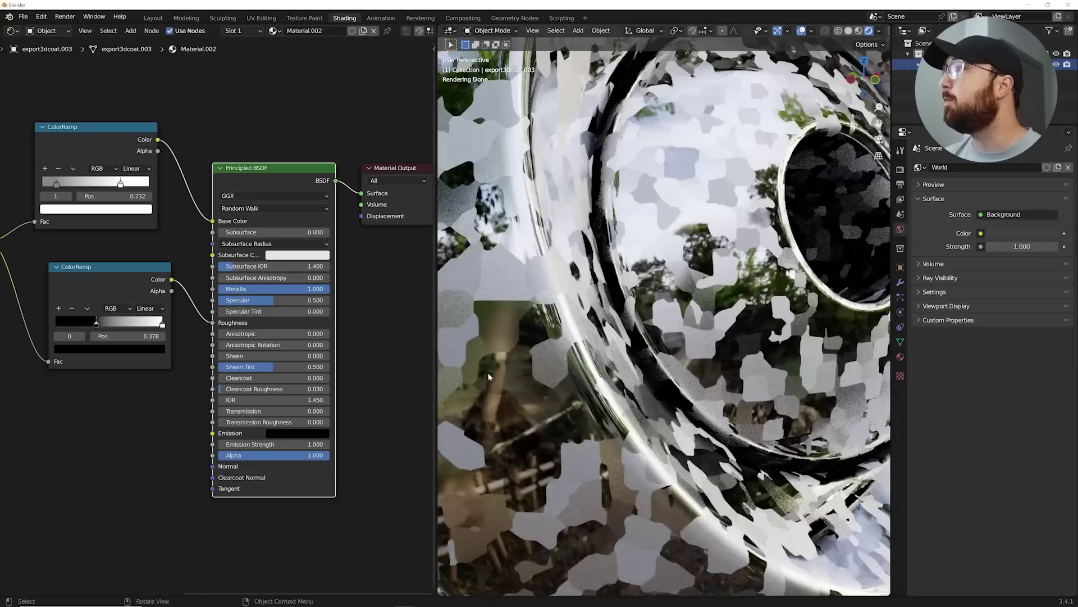
middle_drag(488, 372, 570, 374)
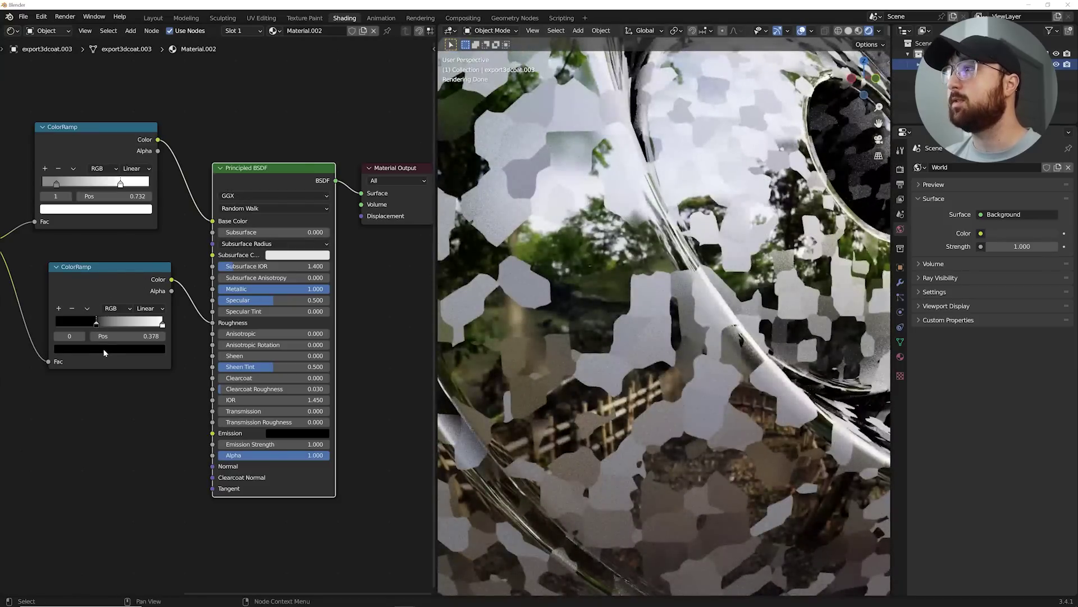
- Change the roughness ColorRamp's black stop to a light grey and inspect the shader ball from farther away
click(104, 349)
drag(144, 267, 143, 228)
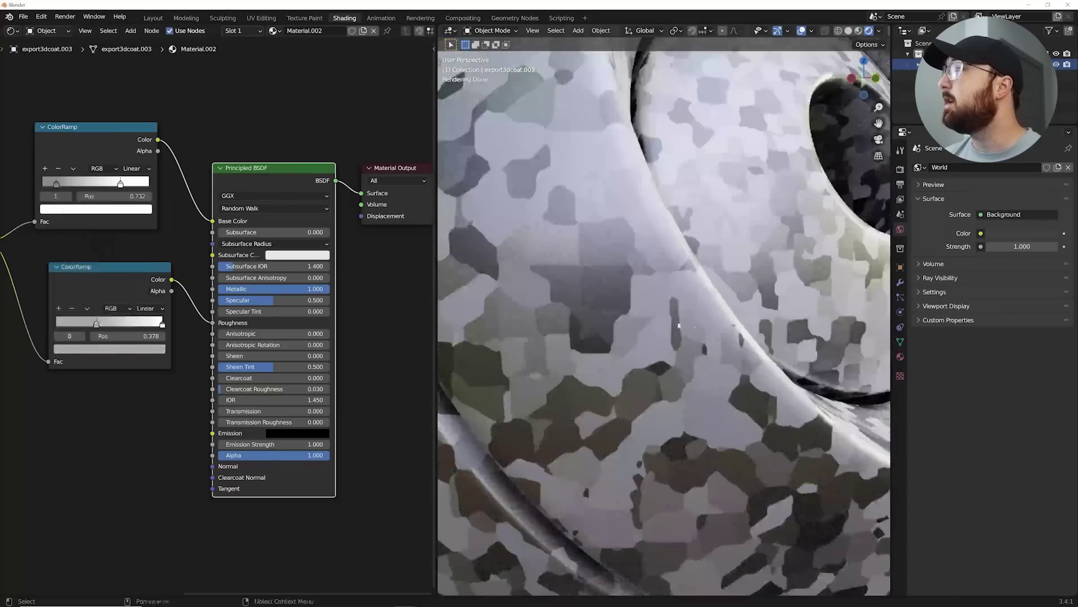
middle_drag(730, 314, 769, 349)
scroll(710, 340, down, 4)
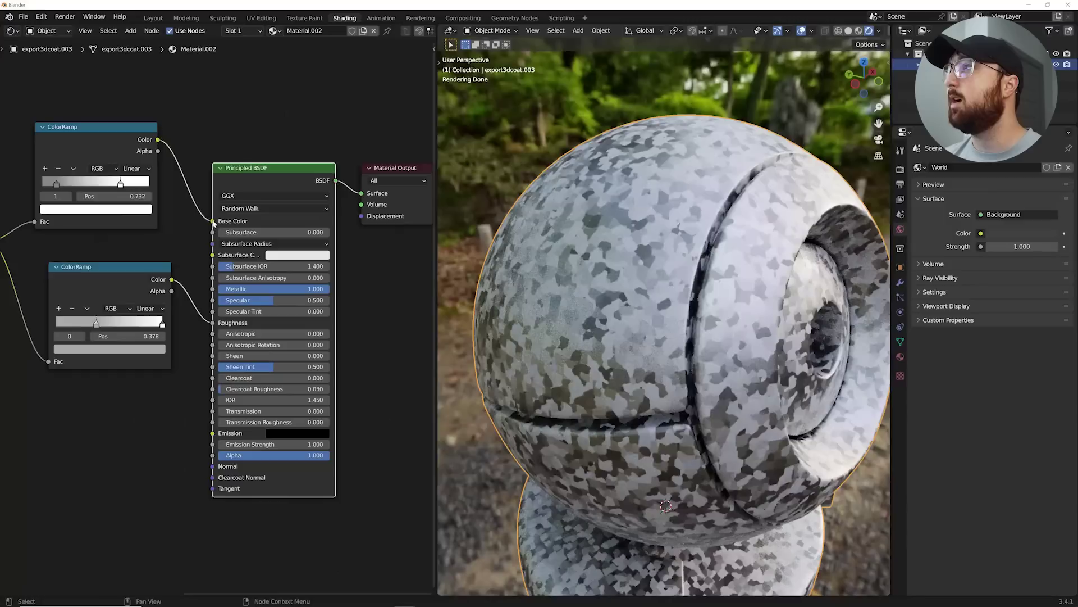
- Disconnect the upper ColorRamp from Base Color to view the roughness variation alone, and reconnect it
drag(213, 221, 195, 103)
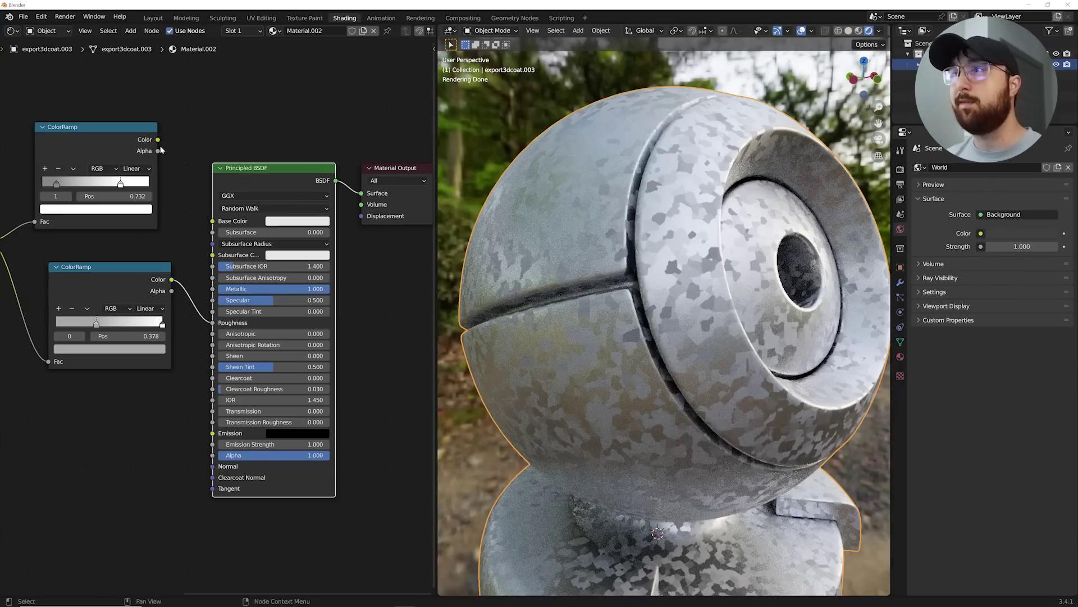
drag(158, 140, 213, 221)
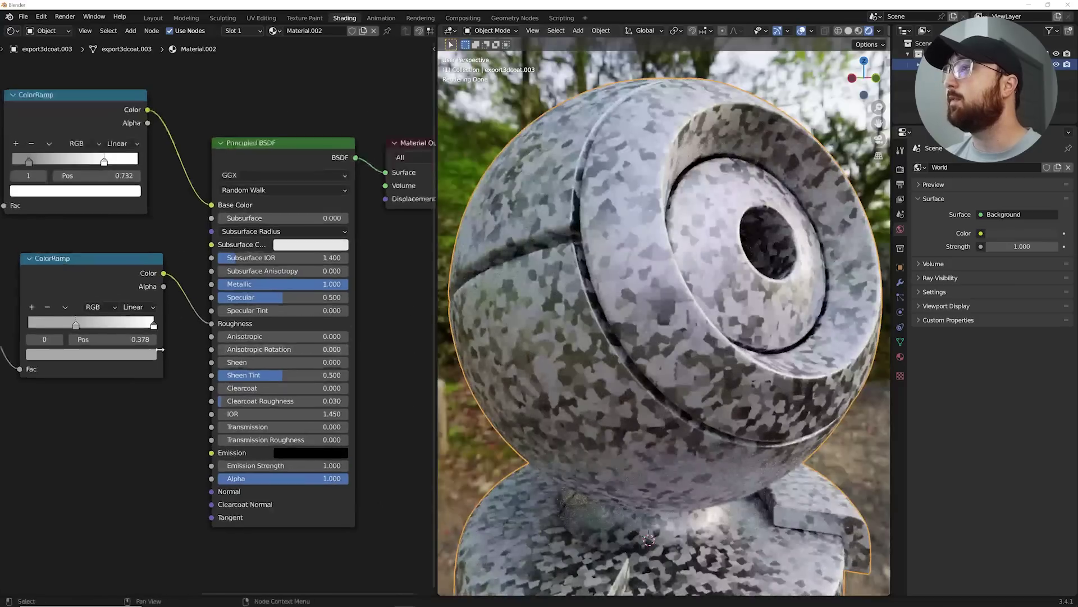
- Move the roughness ColorRamp's white stop slightly inward, lighten its grey stop and inspect the shader ball up close
scroll(247, 321, up, 3)
mouse_move(259, 313)
mouse_down()
mouse_move(222, 313)
mouse_move(238, 313)
mouse_up()
click(167, 313)
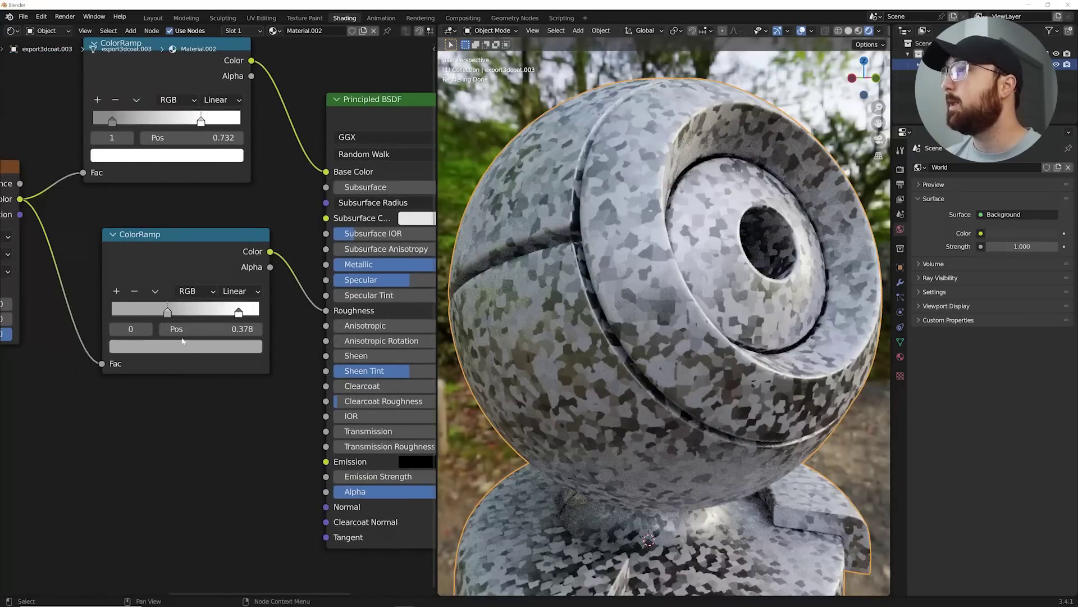
click(185, 346)
drag(230, 180, 230, 173)
middle_drag(561, 247, 707, 297)
middle_drag(562, 304, 754, 279)
scroll(715, 289, up, 3)
scroll(761, 272, down, 1)
scroll(753, 279, up, 2)
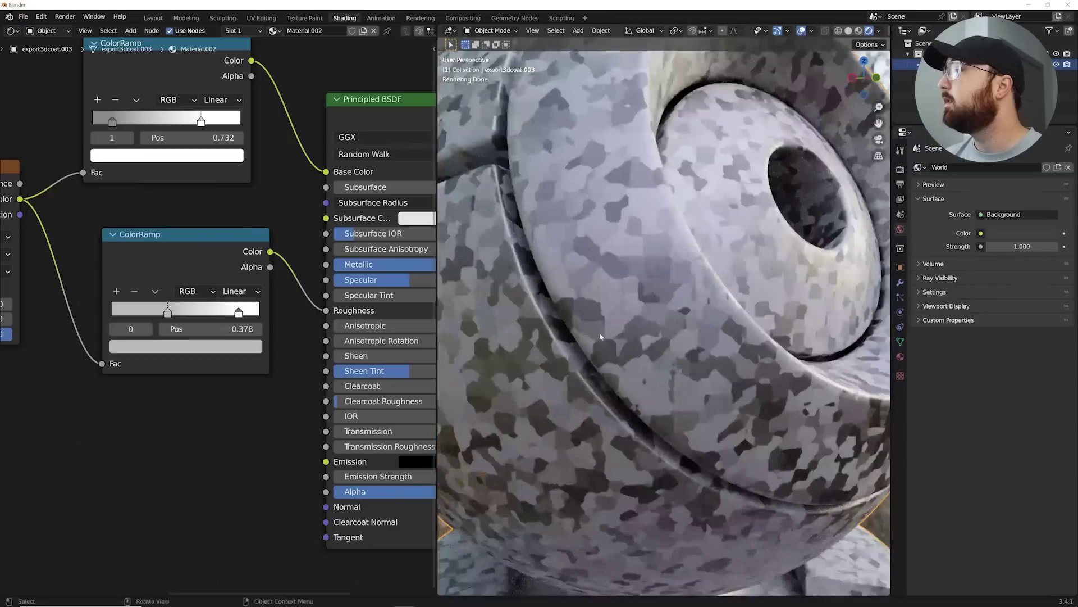
- Place the roughness ColorRamp directly beneath the base color ColorRamp and check the galvanised metal reference photo
drag(195, 254, 178, 220)
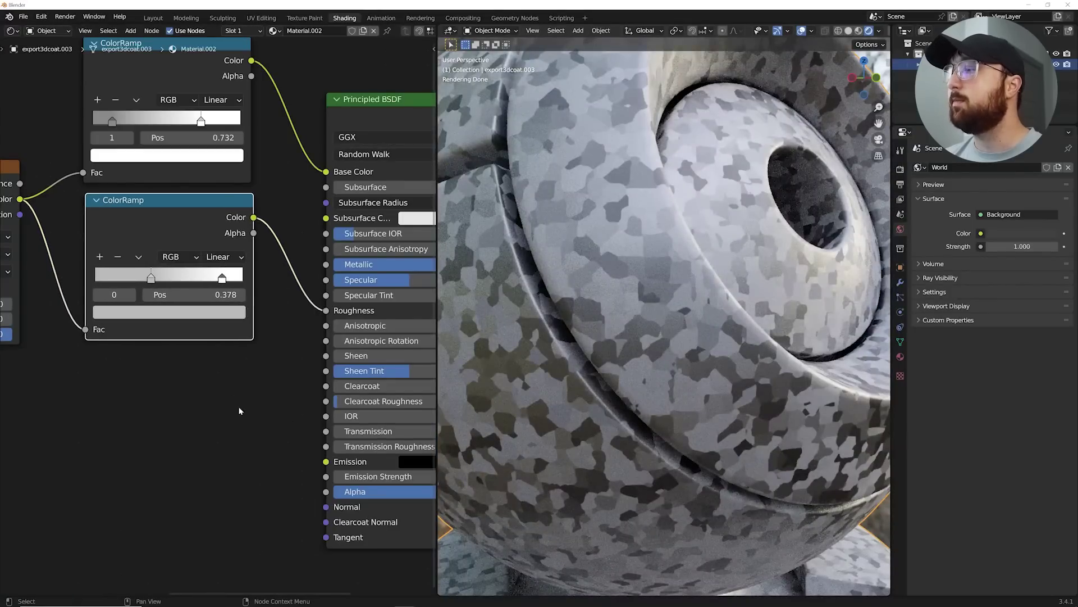
key(shift+a)
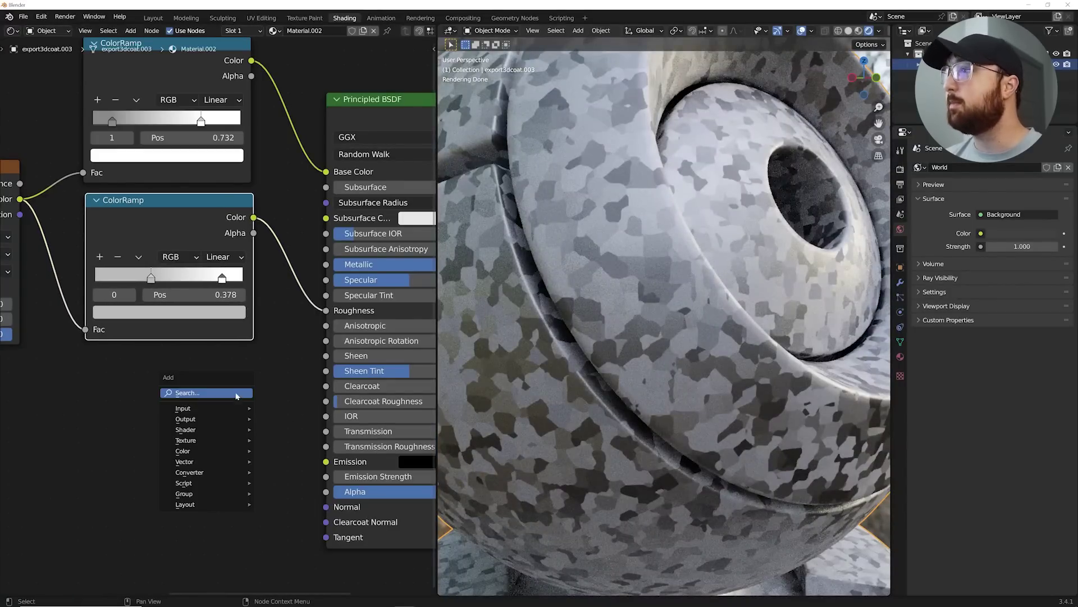
mouse_move(366, 599)
click(426, 598)
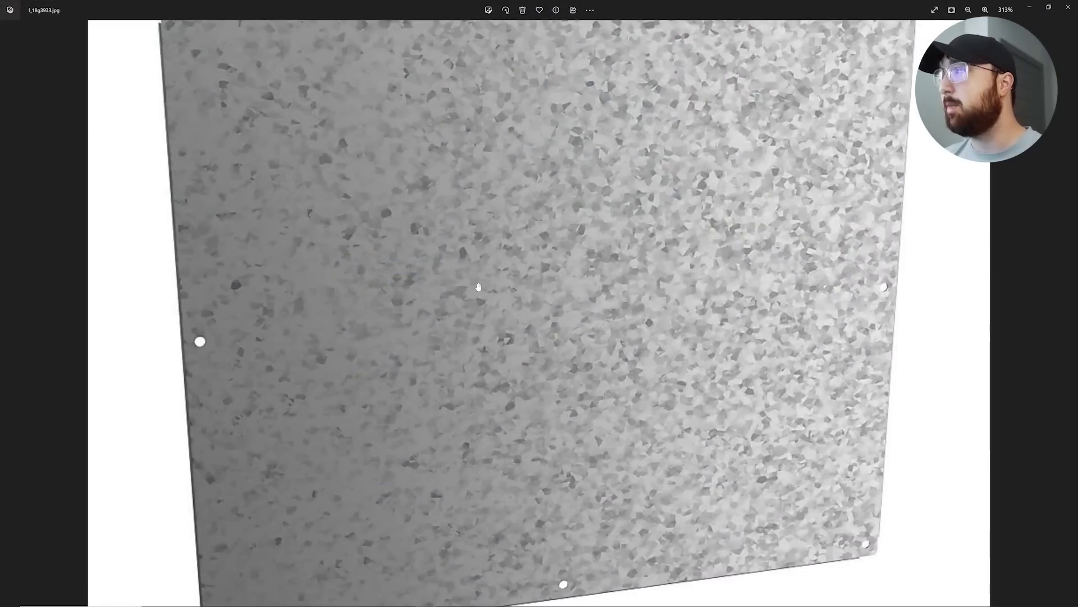
click(1030, 7)
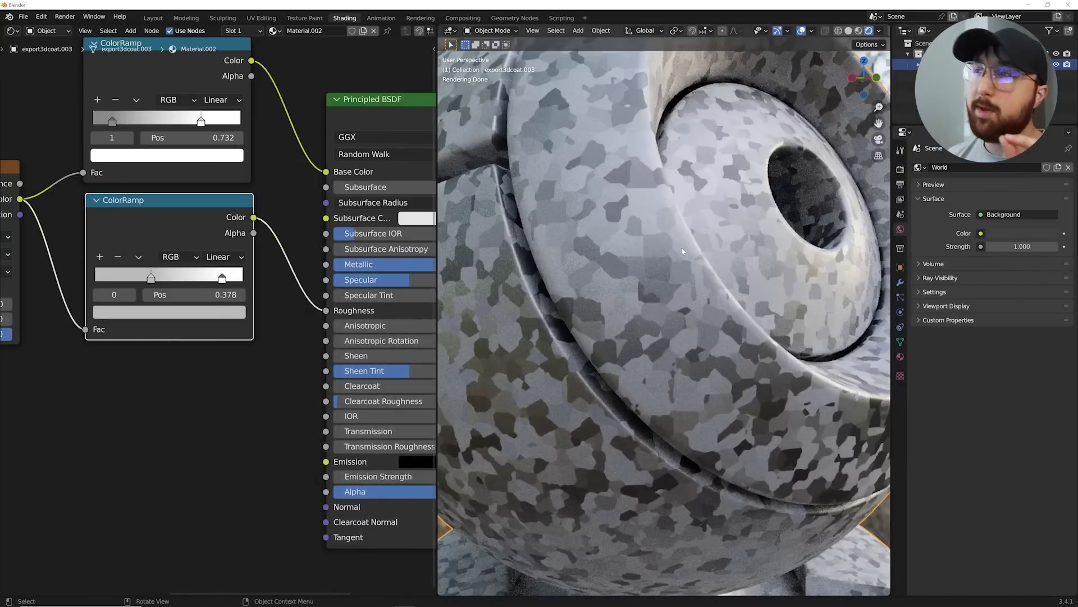
key(shift+a)
click(225, 382)
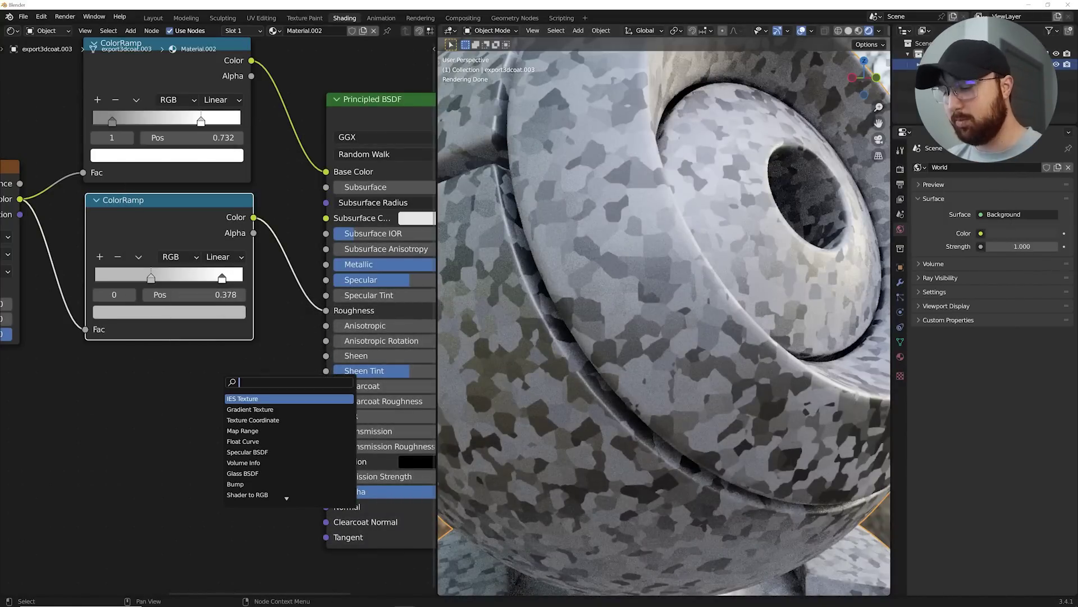
text(bump)
key(Return)
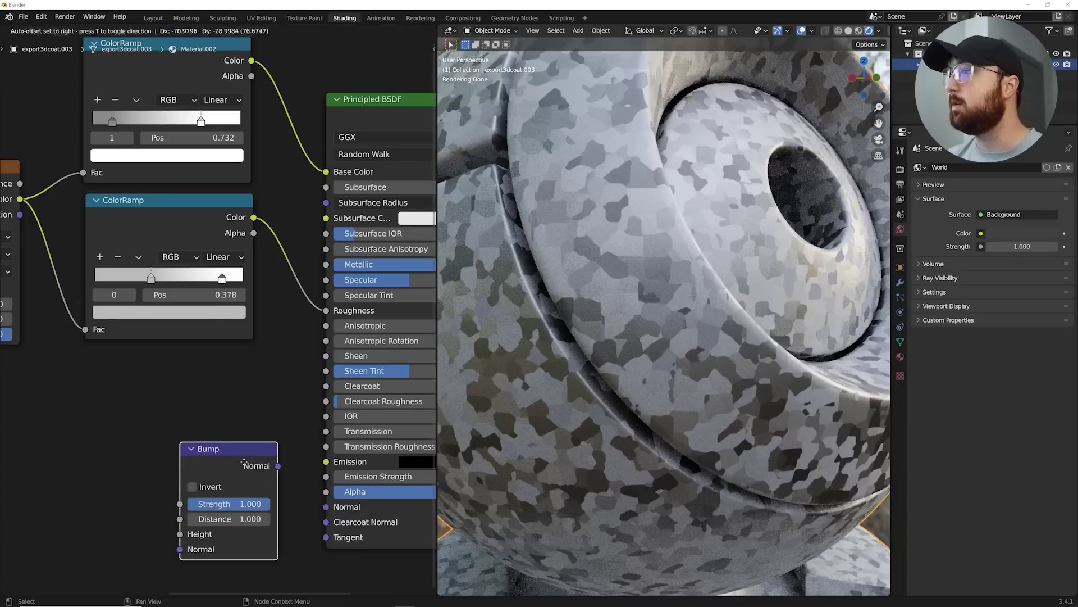
click(239, 465)
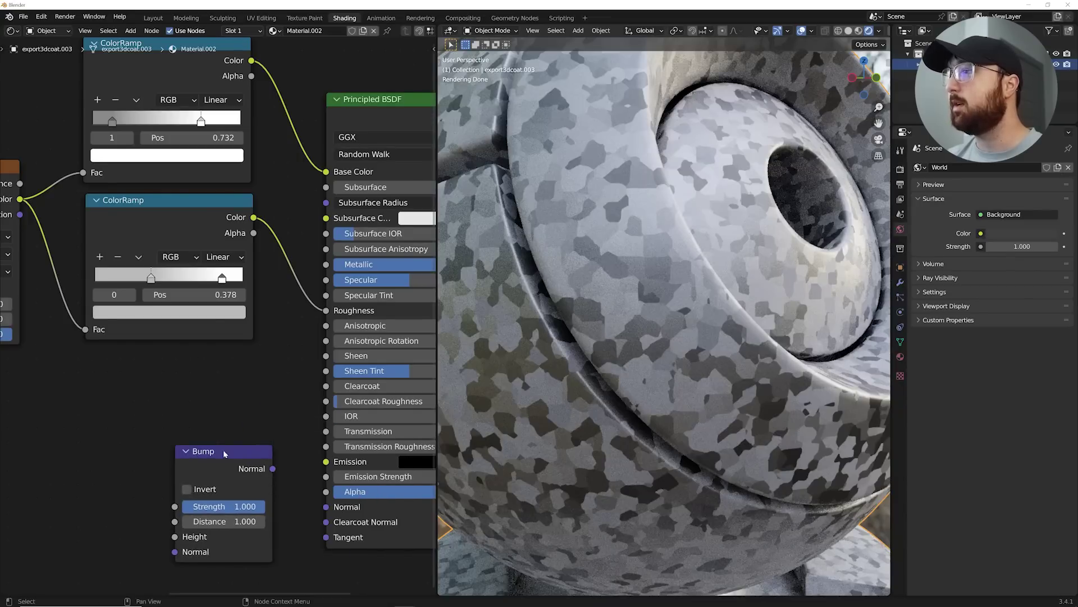
key(x)
- Add a Bump node below the roughness ColorRamp and connect its Normal output to the Principled BSDF's Normal input
key(shift+a)
text(s)
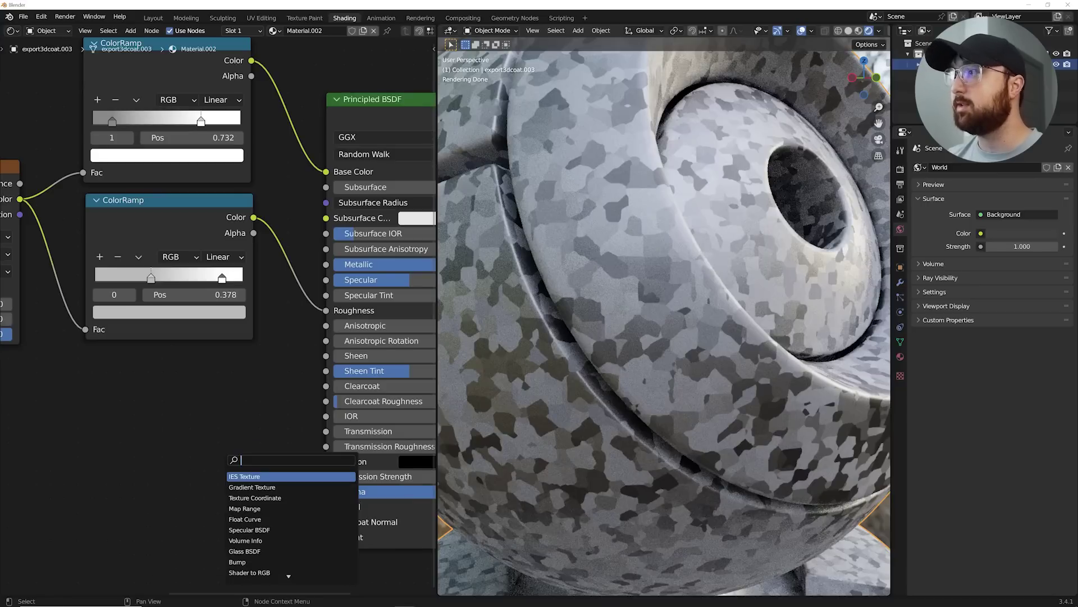
text(bum)
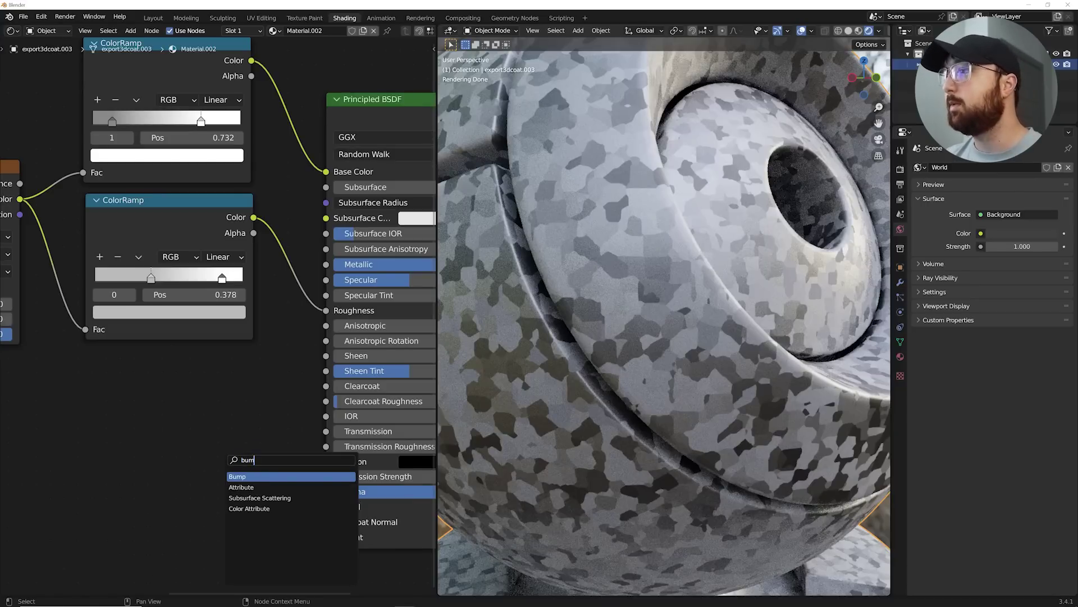
key(Return)
click(262, 459)
drag(278, 457, 326, 507)
middle_drag(155, 394, 227, 387)
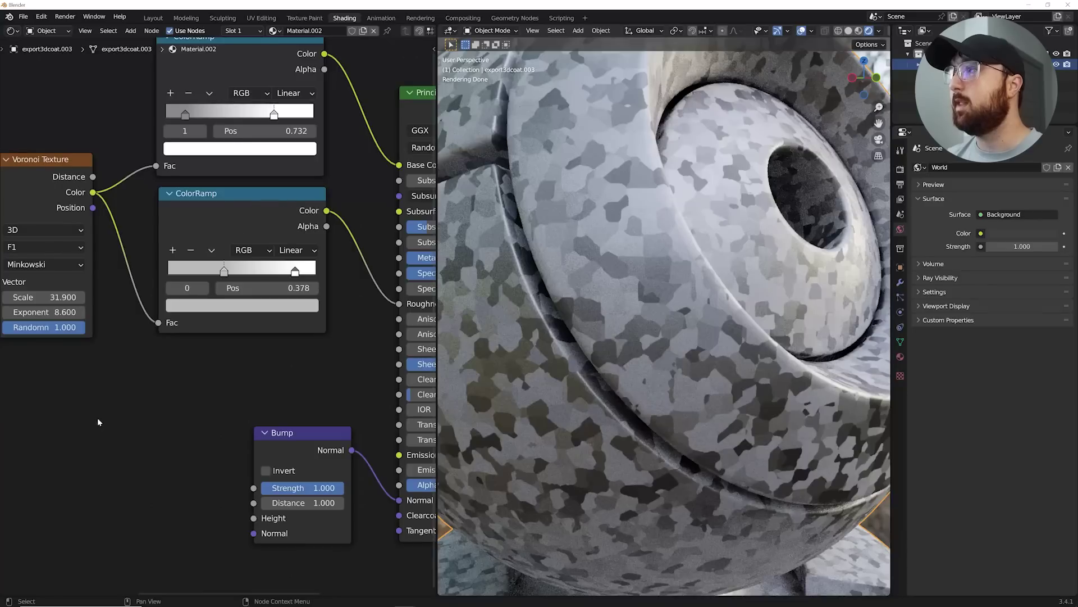
middle_drag(97, 417, 215, 402)
key(shift+a)
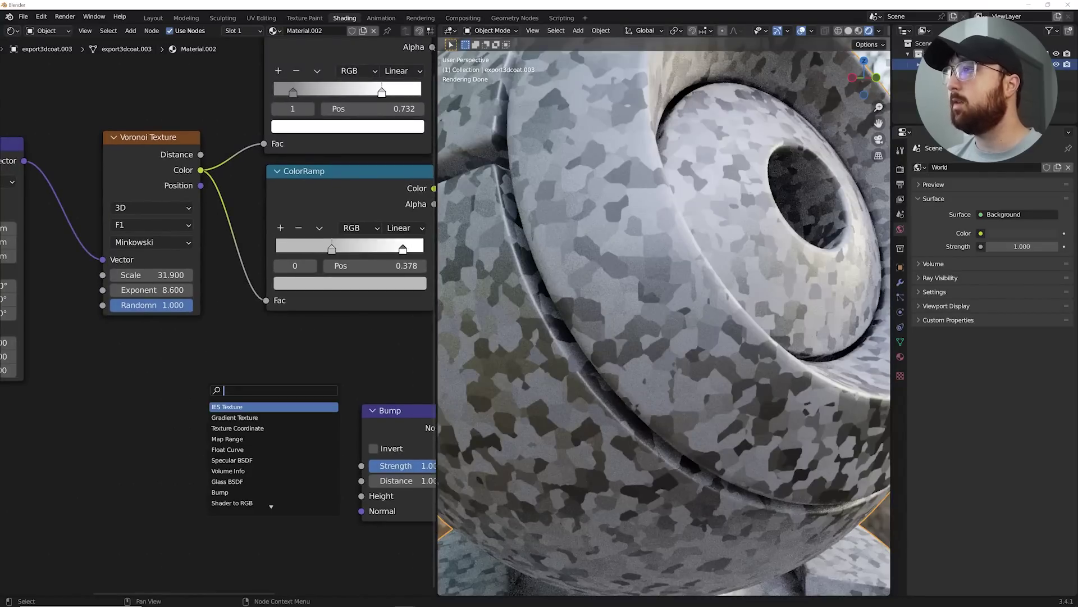
text(no)
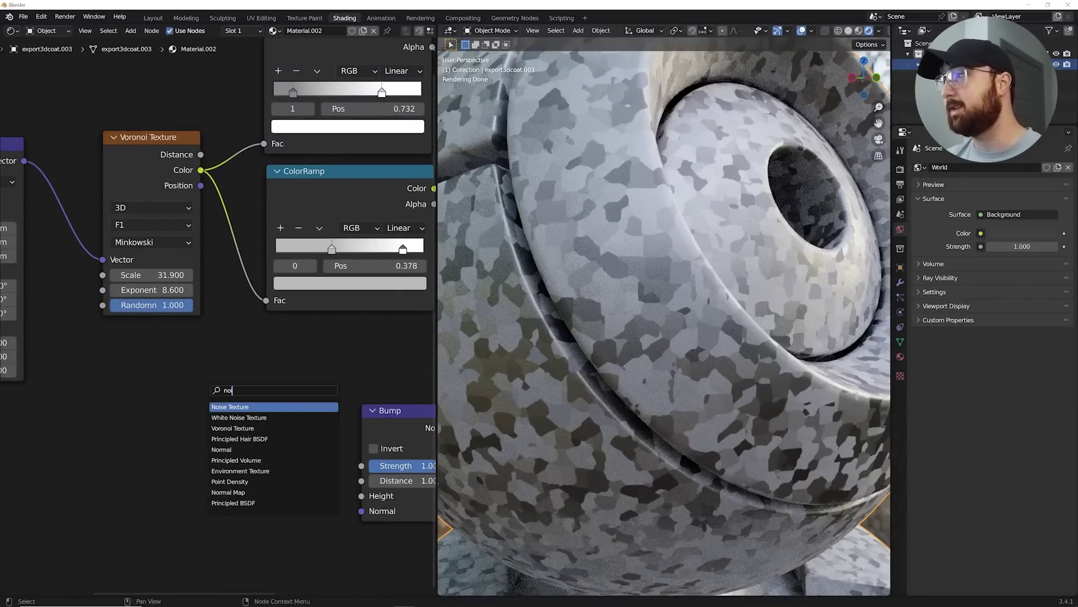
click(236, 406)
right_click(168, 400)
- Add a Noise Texture node in the empty space beside the Bump node
key(shift+a)
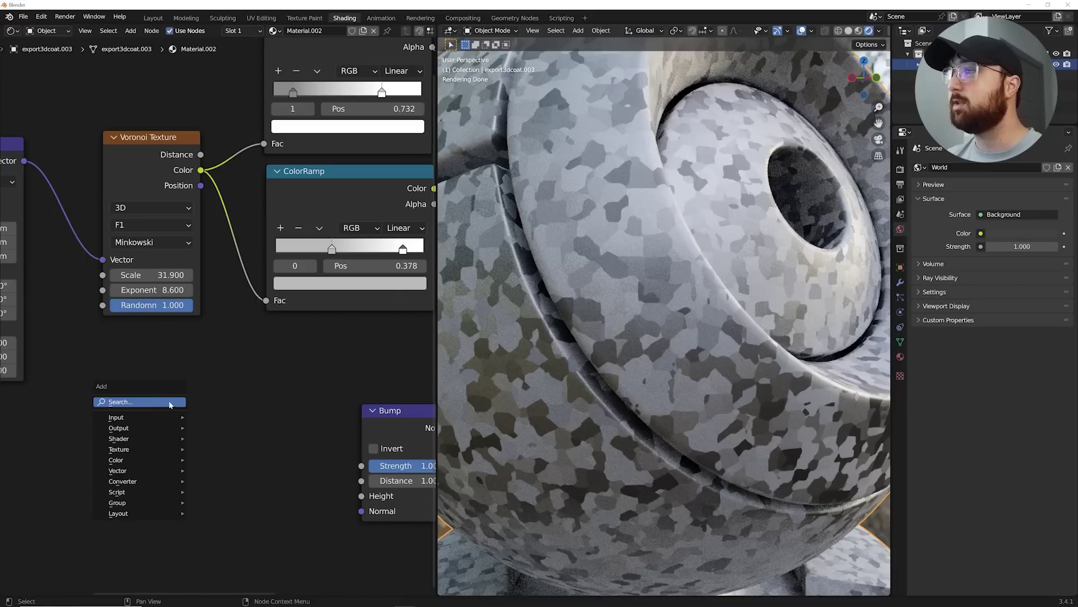
click(169, 402)
text(n)
key(BackSpace)
text(o)
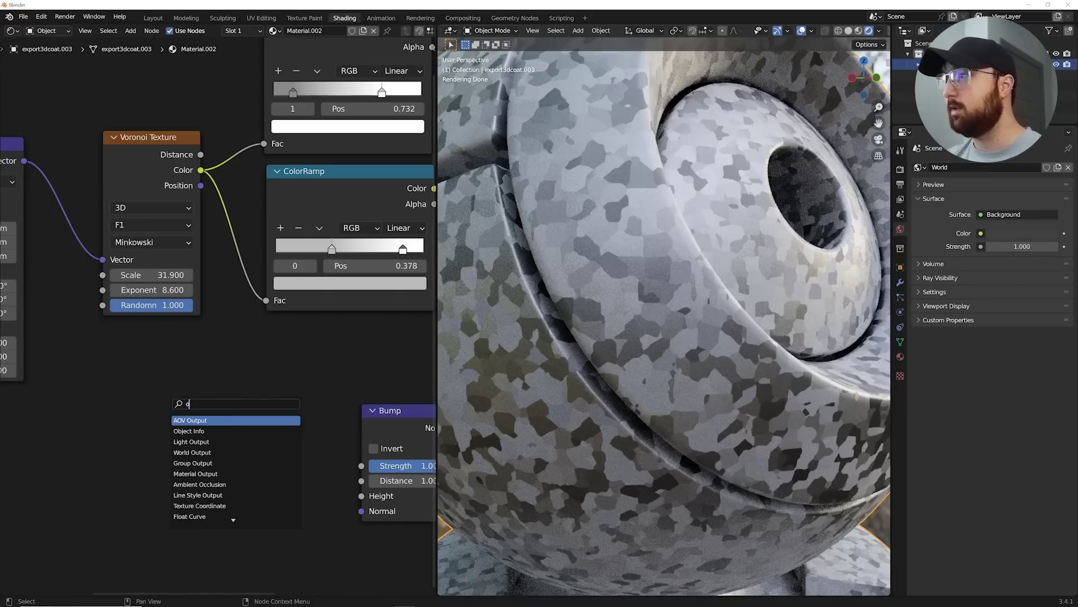
key(BackSpace)
text(no)
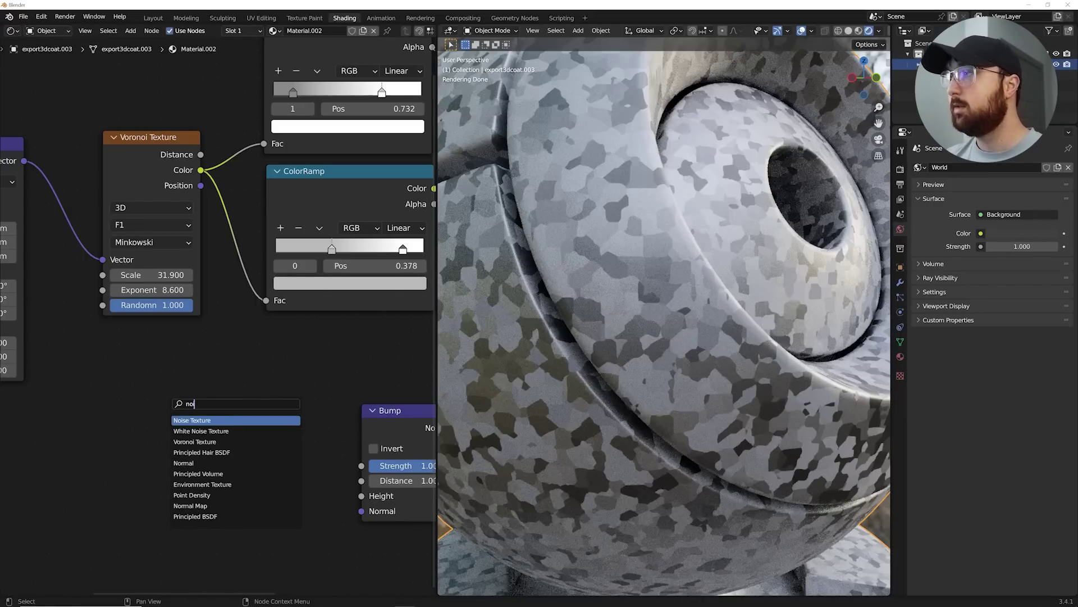
key(Return)
- Connect the Mapping node's Vector to the Noise Texture's Vector and the noise Fac to the Bump node's Height
scroll(81, 208, down, 2)
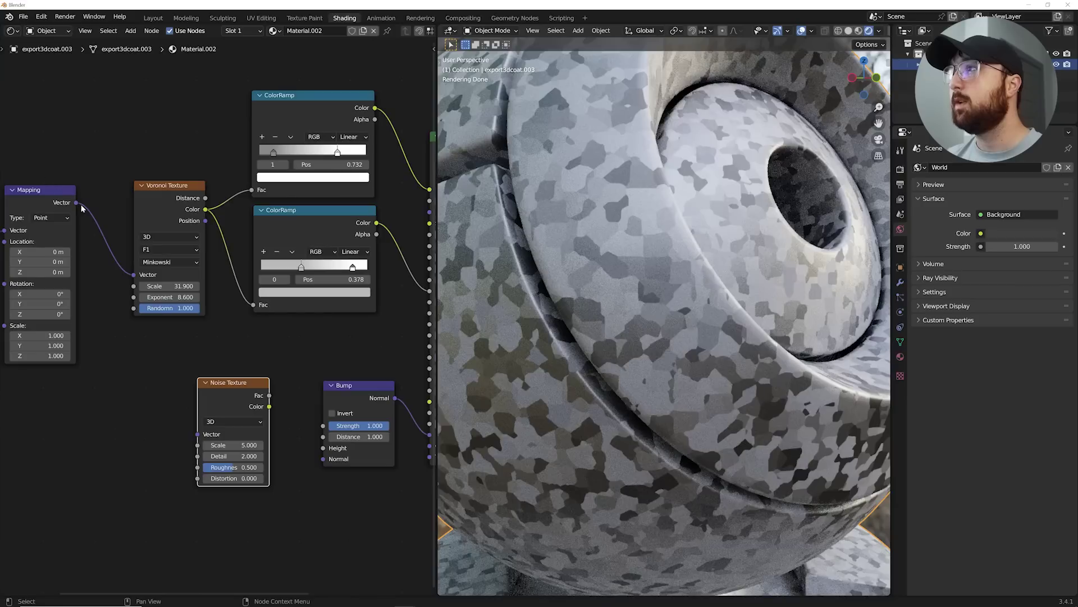
drag(77, 205, 347, 481)
scroll(239, 409, up, 2)
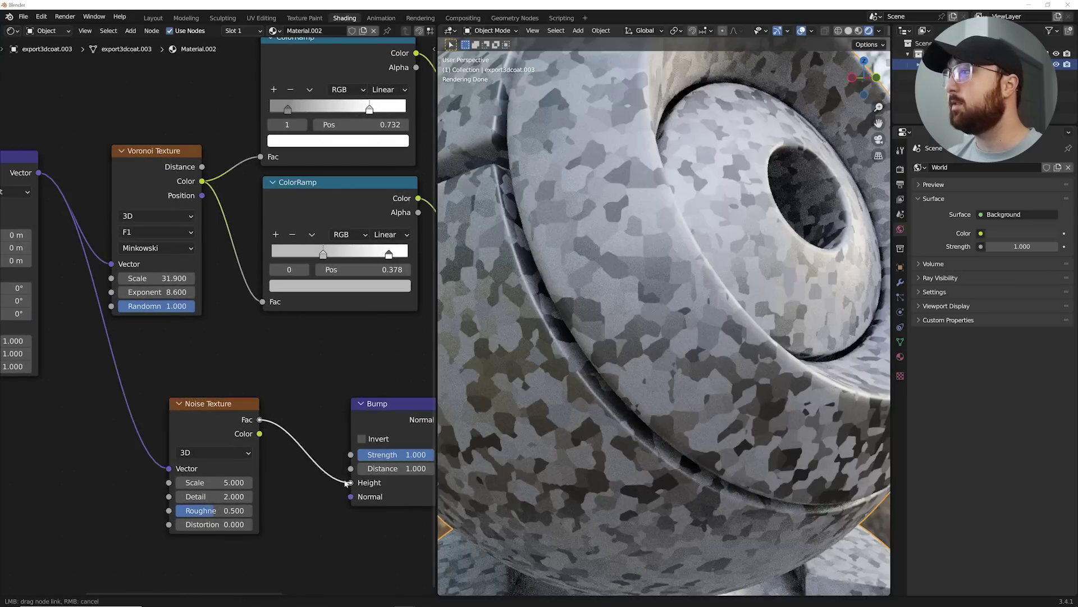
scroll(663, 315, down, 4)
scroll(664, 315, up, 4)
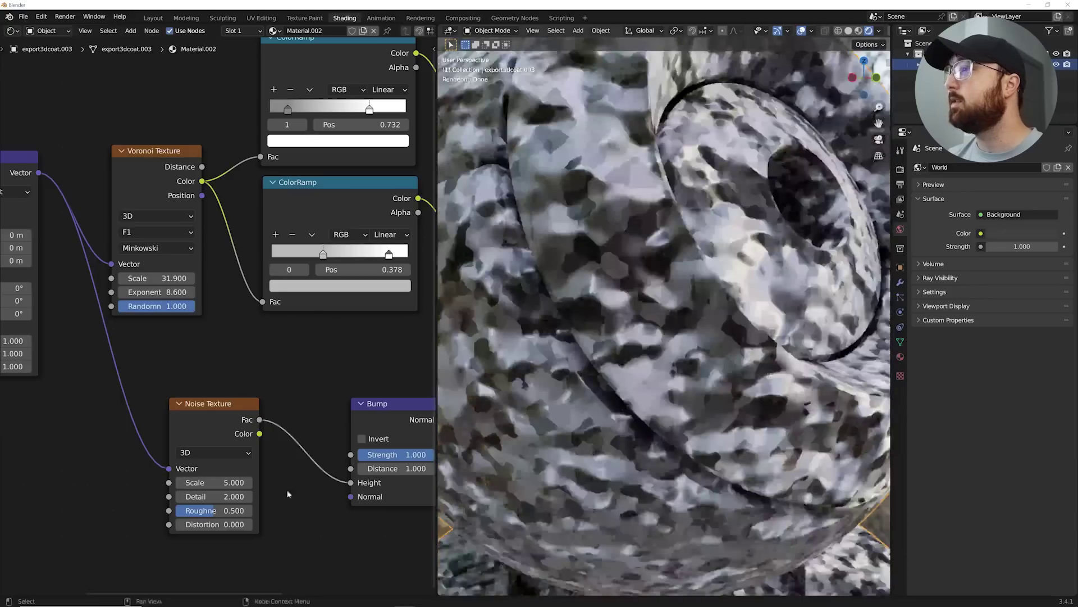
- Set the Noise Texture's Scale to 250 and its Detail to 12
drag(222, 482, 225, 482)
double_click(215, 482)
text(250)
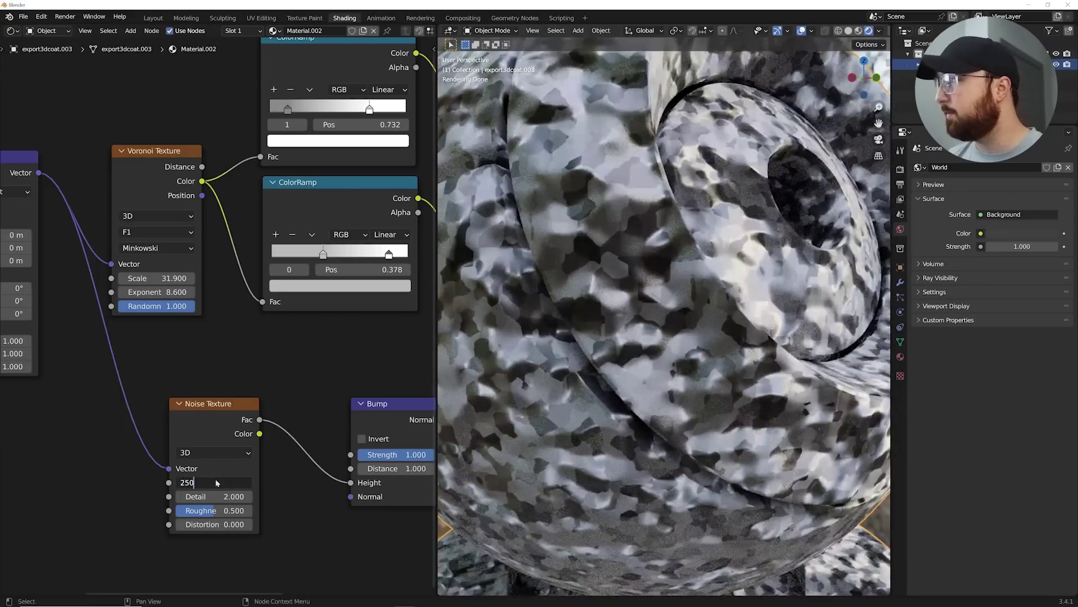
key(Return)
double_click(214, 496)
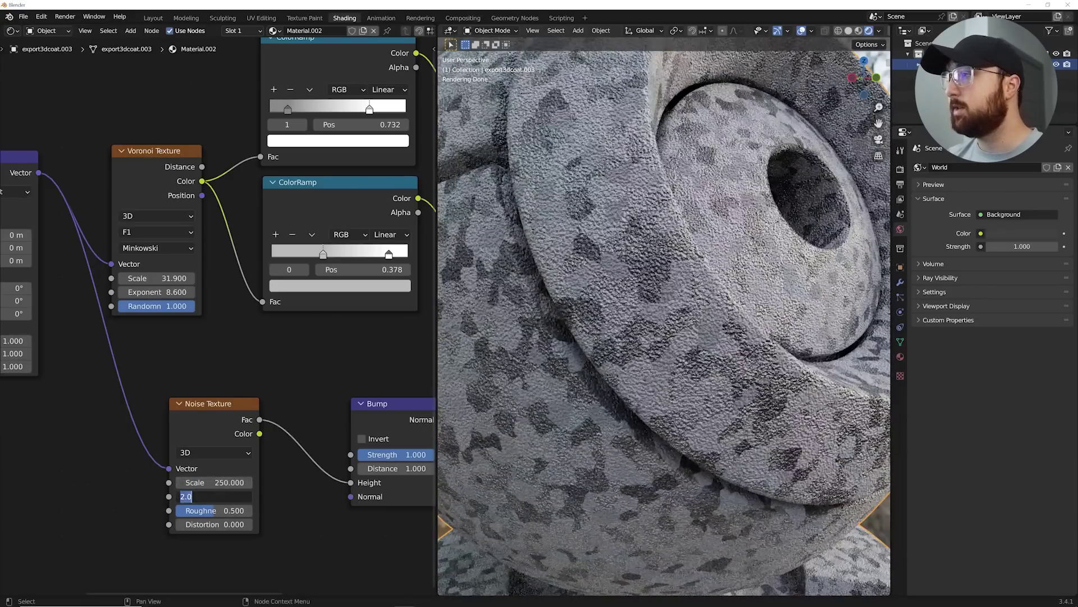
text(12)
key(Return)
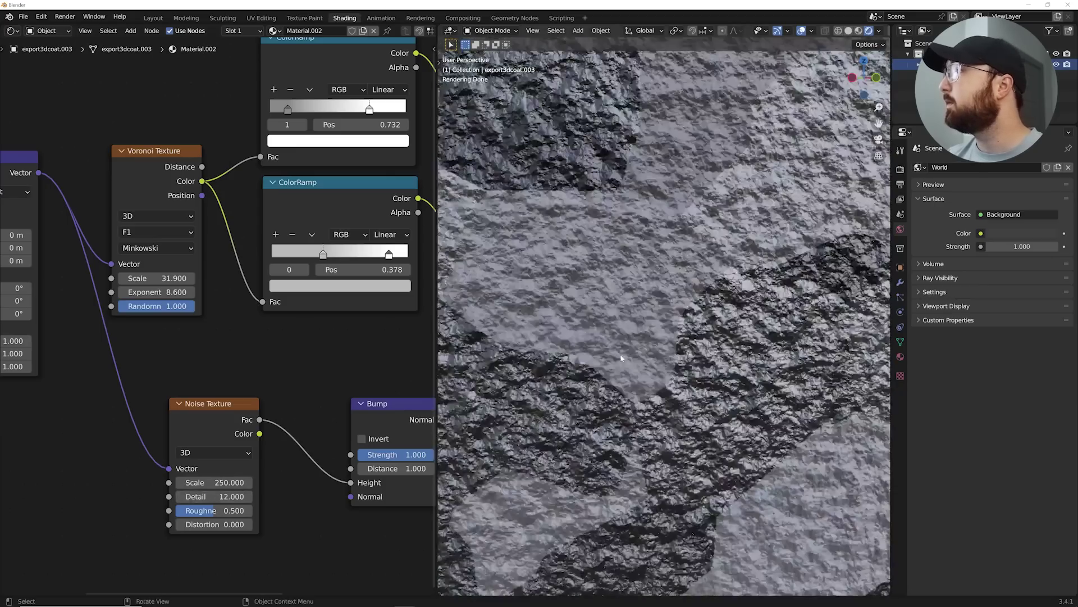
- Compare the bump with the Noise Texture's Detail at 0 and at intermediate values, and restore it to 12
double_click(213, 496)
text(0)
key(Return)
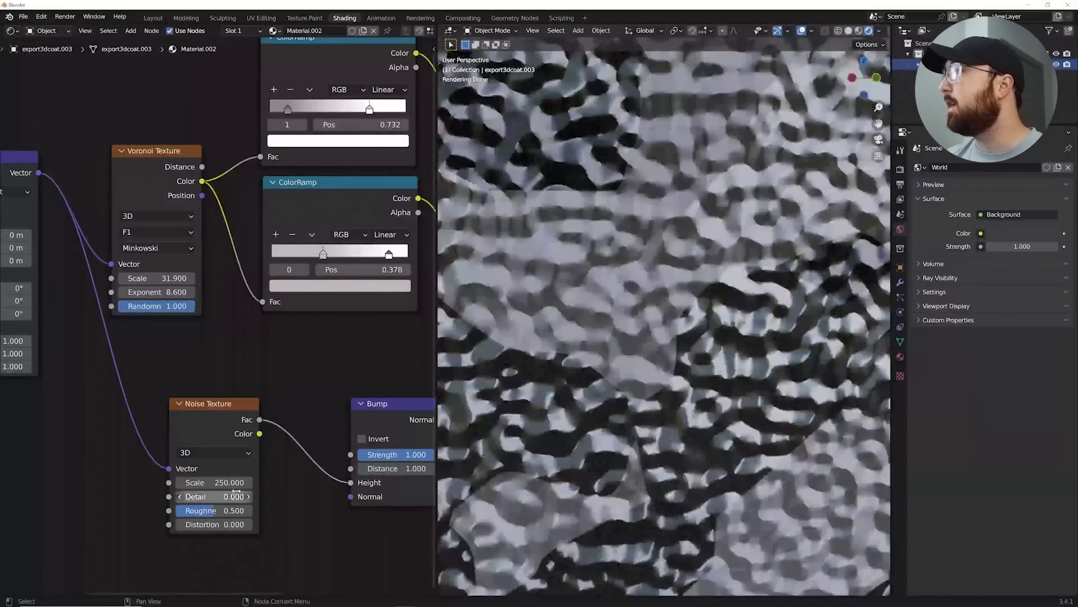
double_click(225, 496)
text(9)
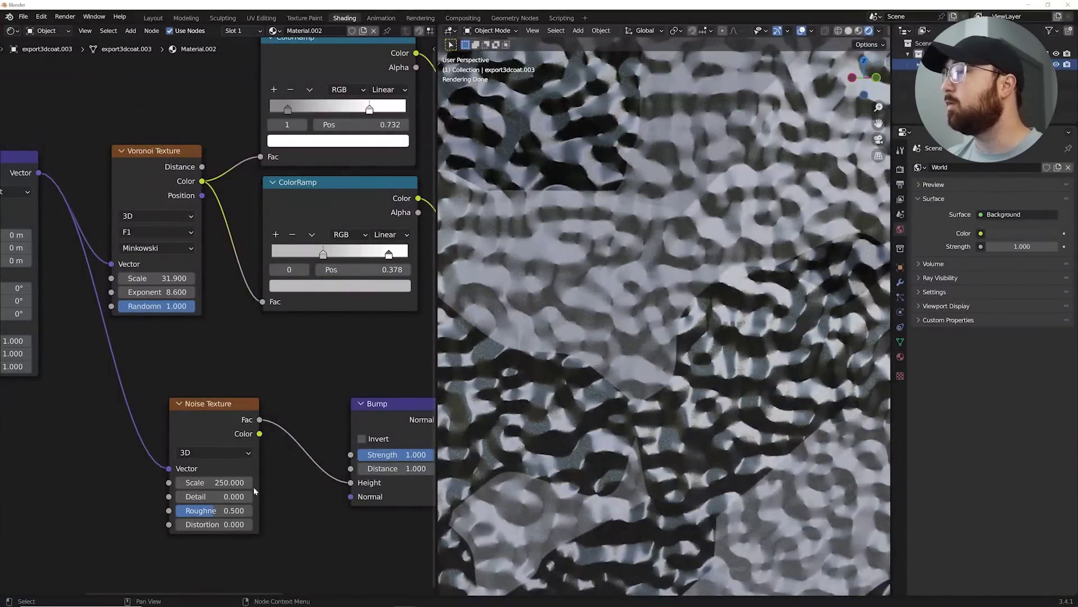
key(Return)
drag(224, 496, 250, 496)
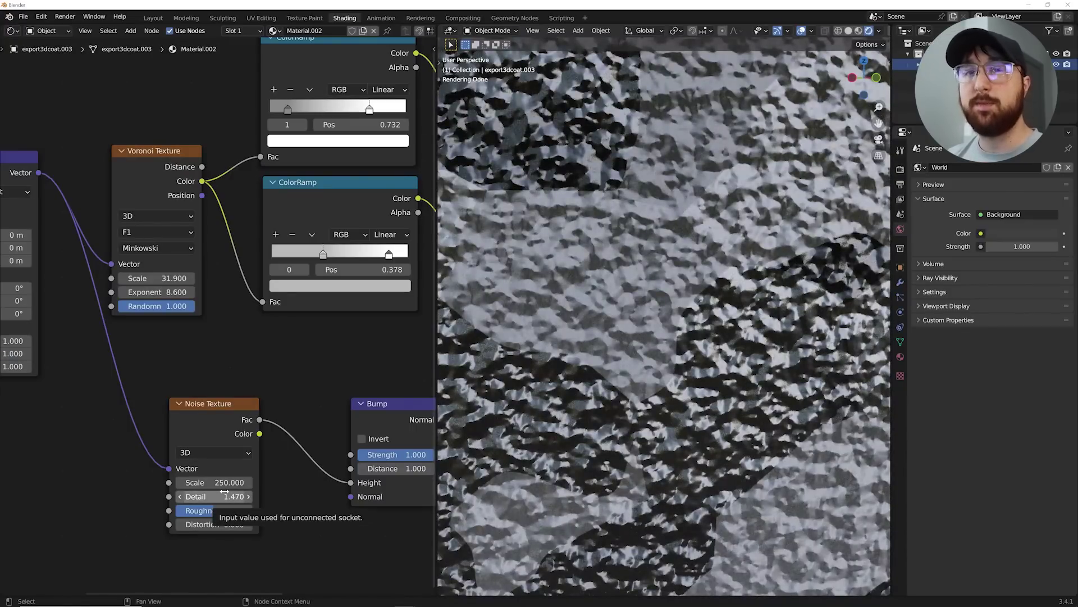
click(223, 496)
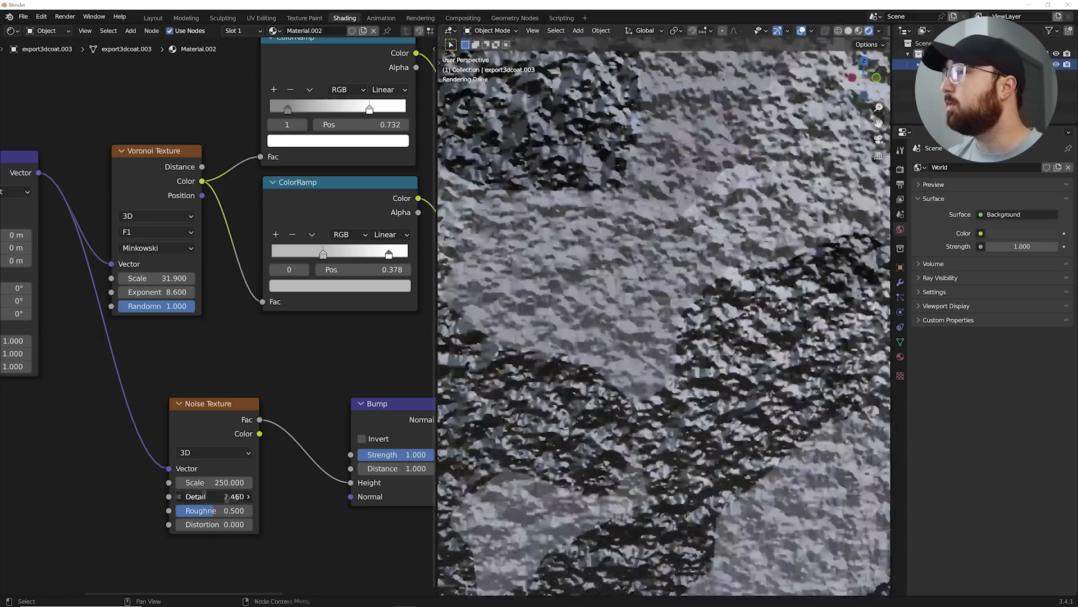
text(12)
key(Return)
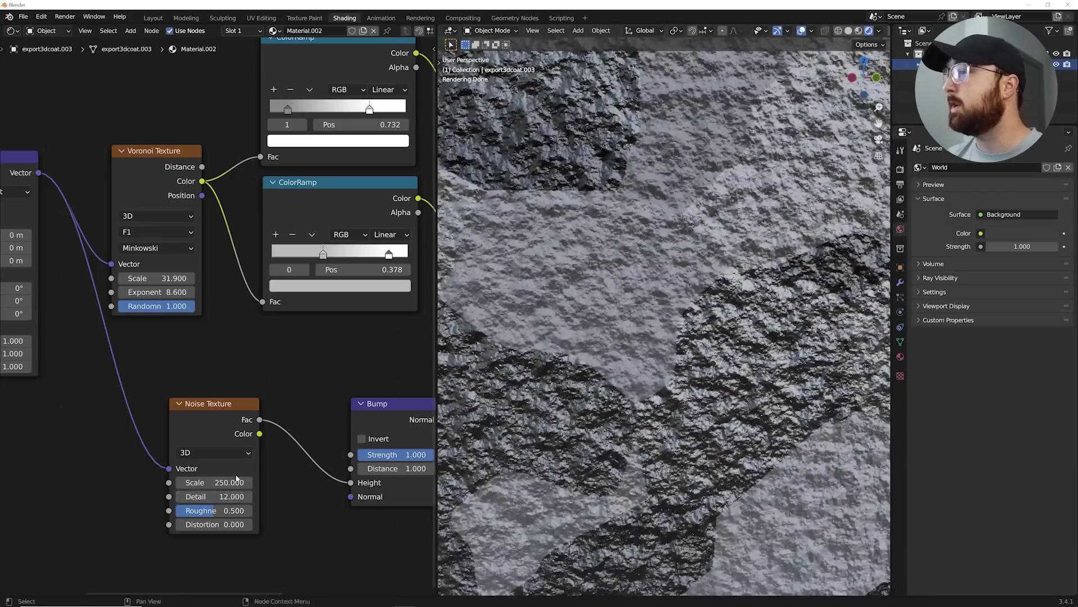
- Raise the Noise Texture's Roughness to about 0.77 and view the shader ball from farther away
drag(224, 510, 253, 510)
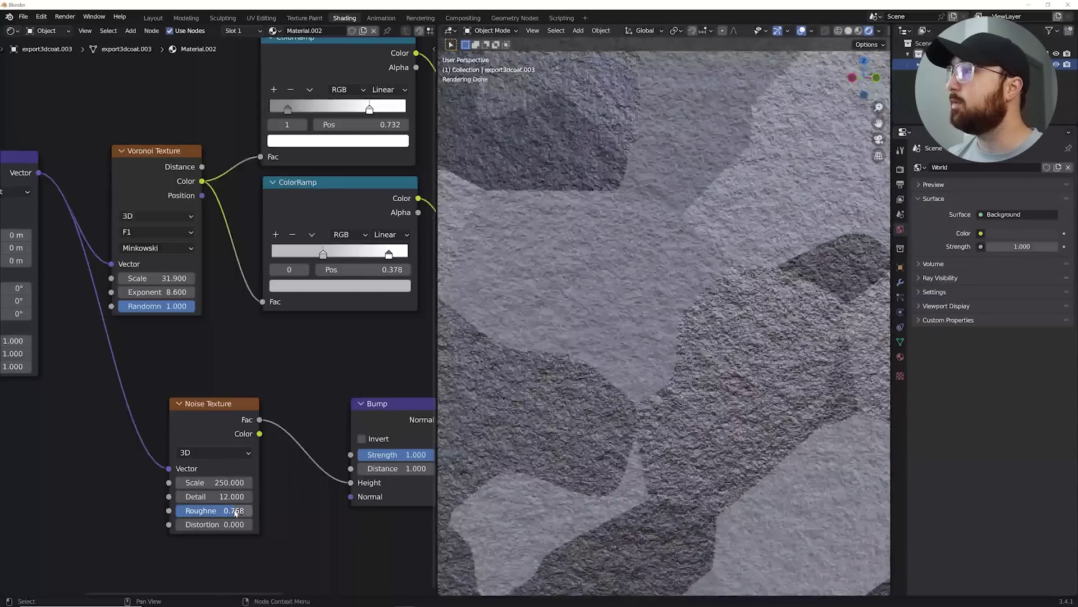
scroll(241, 483, down, 3)
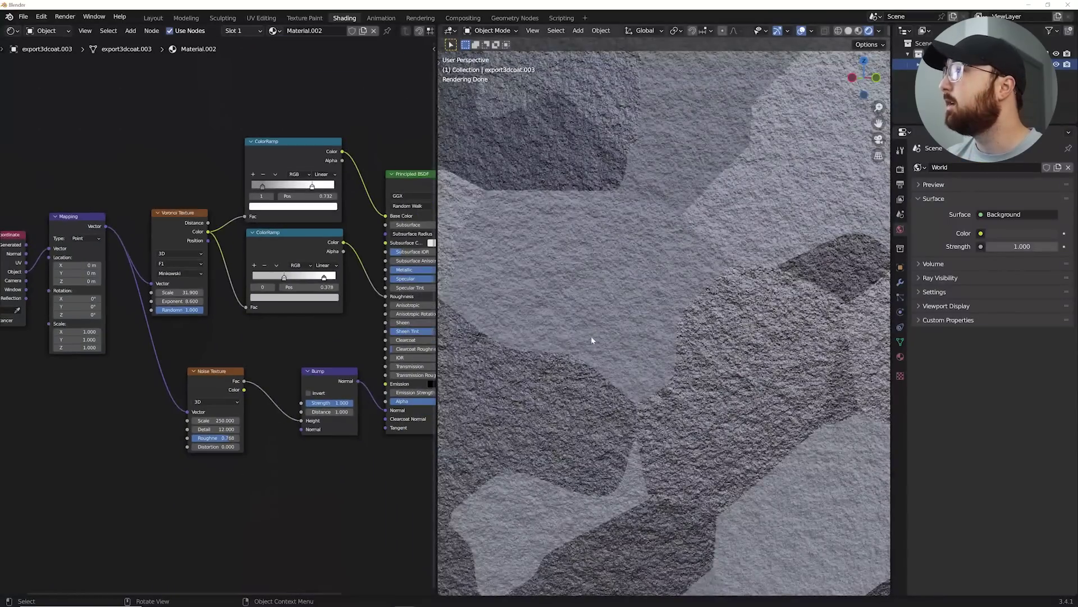
scroll(590, 337, down, 5)
- Set the Bump node's Distance to 0.1, reduce its Strength to 0.075 and inspect the surface up close
double_click(330, 411)
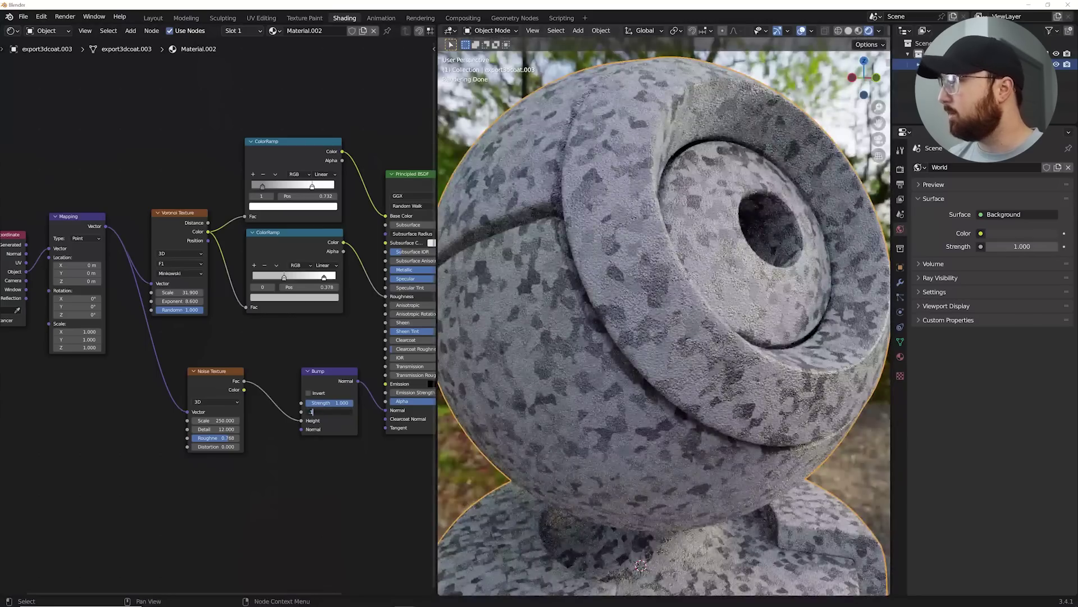
key(Return)
scroll(655, 348, up, 5)
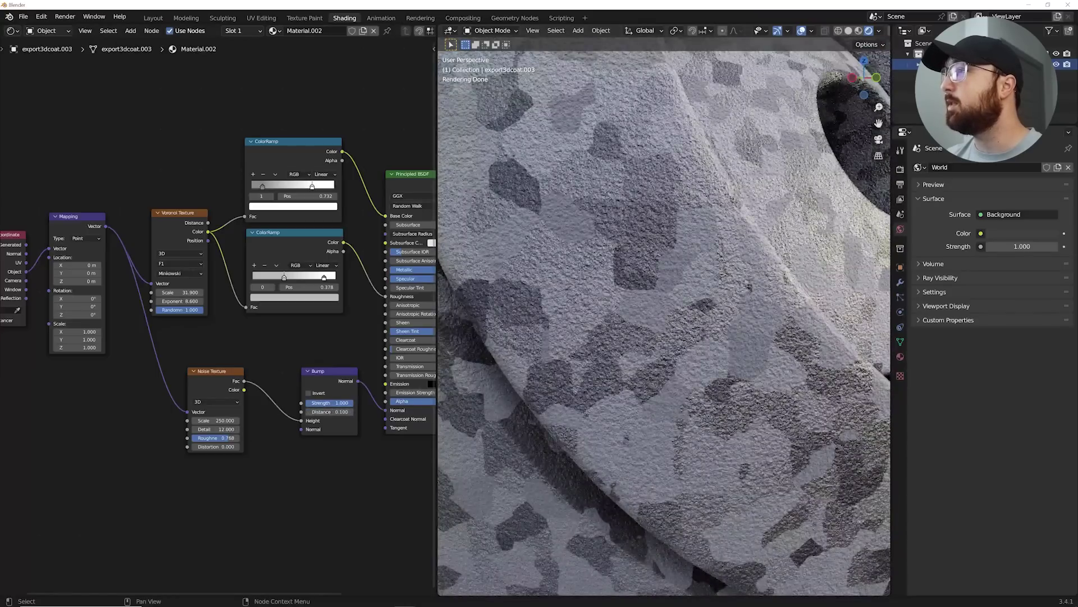
mouse_move(331, 404)
mouse_down()
mouse_move(279, 404)
mouse_move(338, 403)
mouse_up()
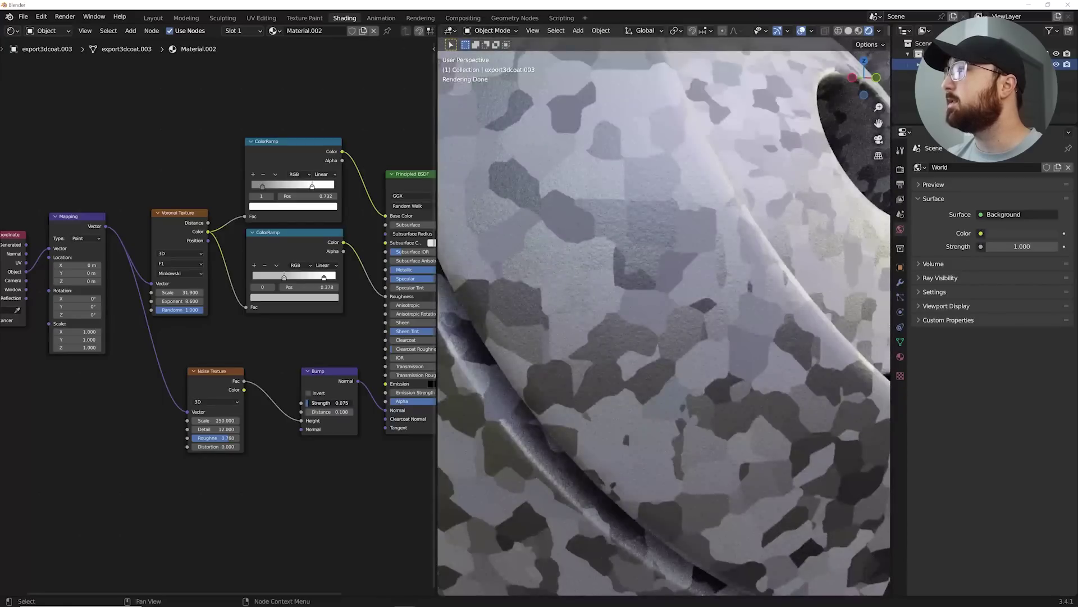
scroll(572, 412, down, 8)
scroll(669, 412, up, 5)
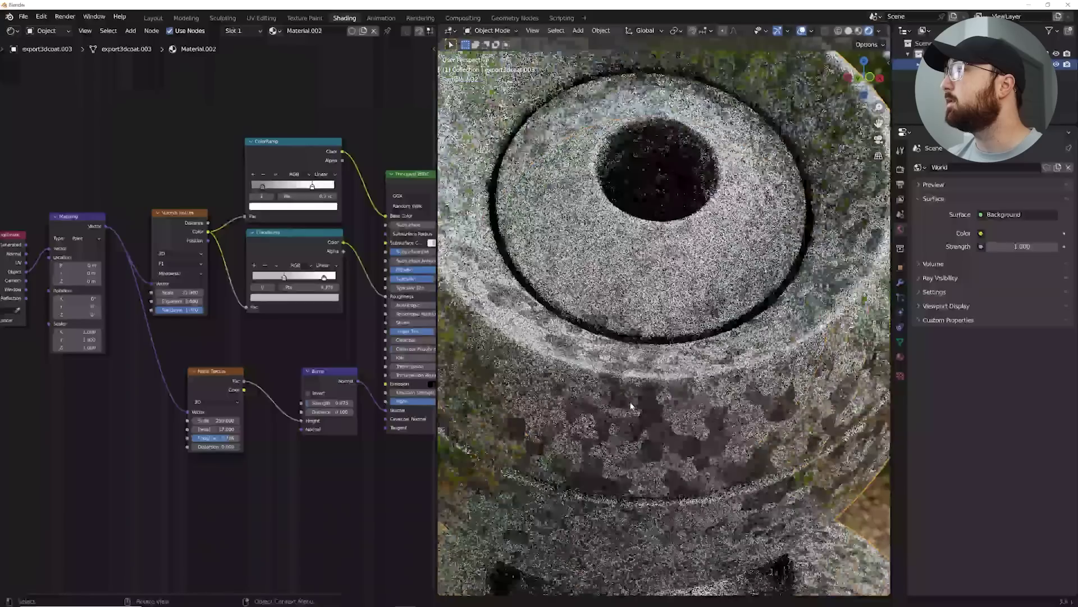
scroll(663, 410, up, 4)
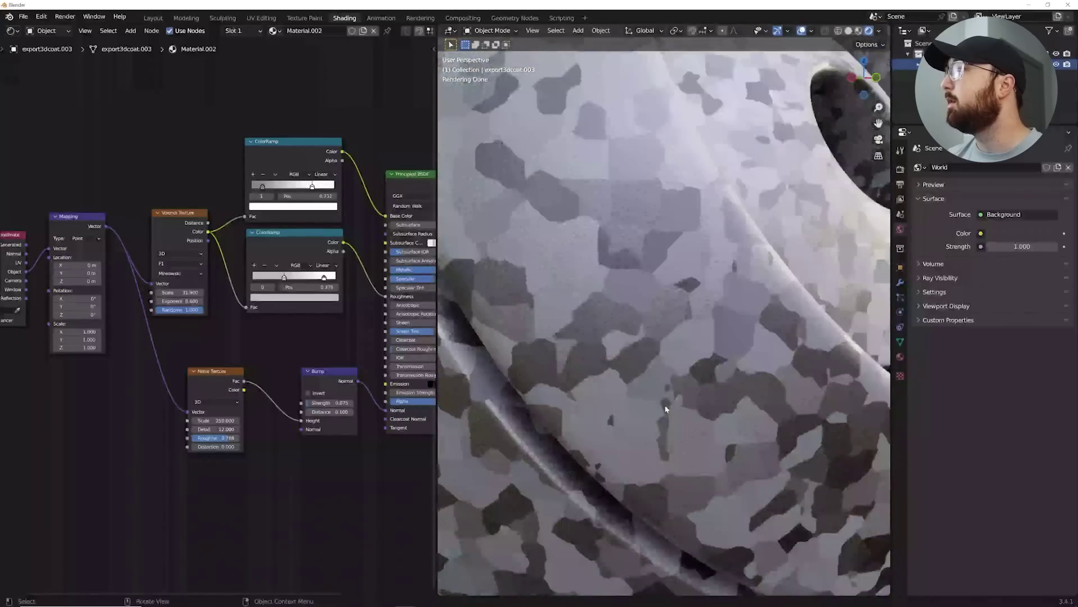
- Set the Noise Texture's Scale to 300 and lower the Bump node's Strength to 0.053
scroll(640, 404, down, 5)
click(216, 420)
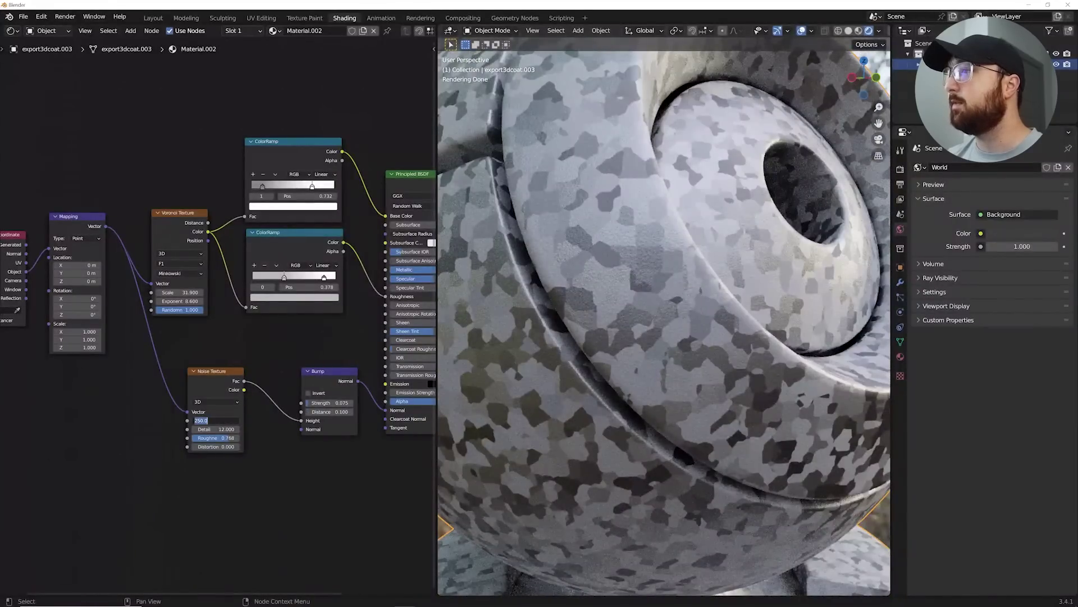
text(300)
key(Return)
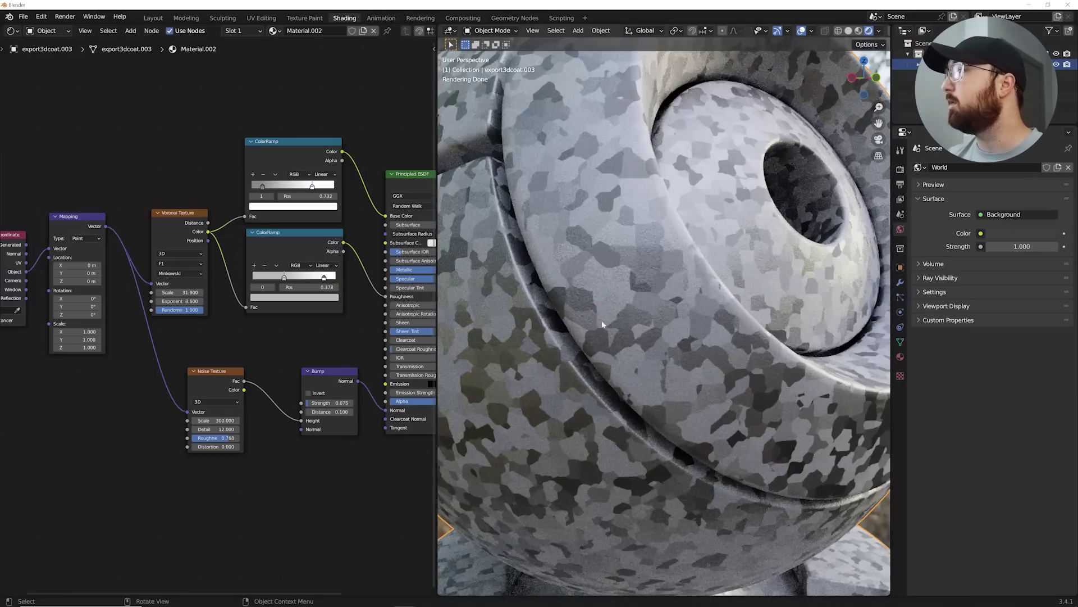
drag(323, 402, 321, 402)
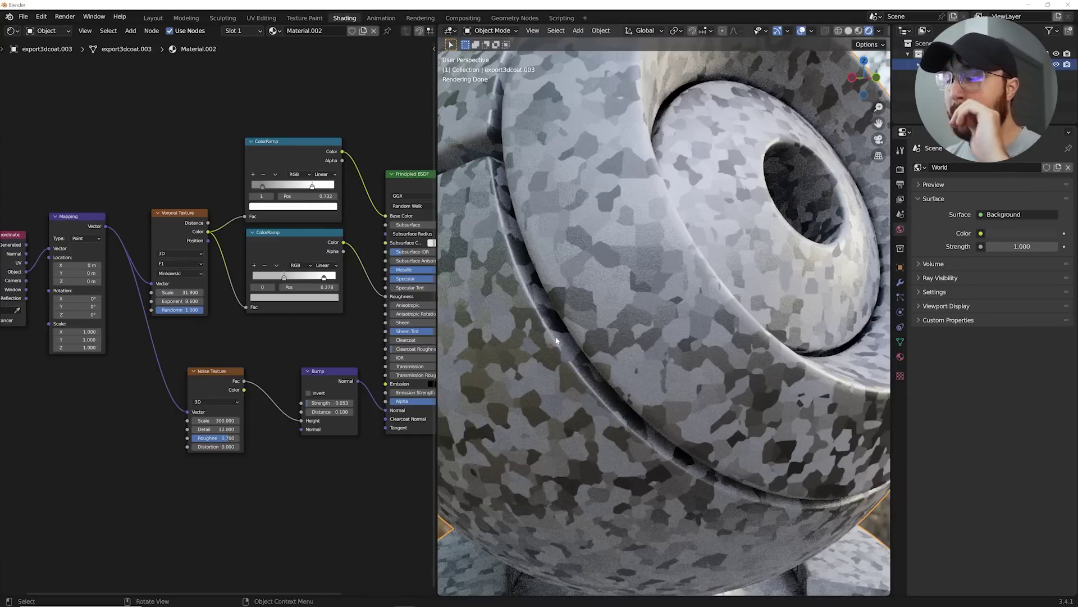
- Inspect the shader ball from near and far, and switch to the galvanised metal reference photo for comparison
scroll(726, 348, down, 2)
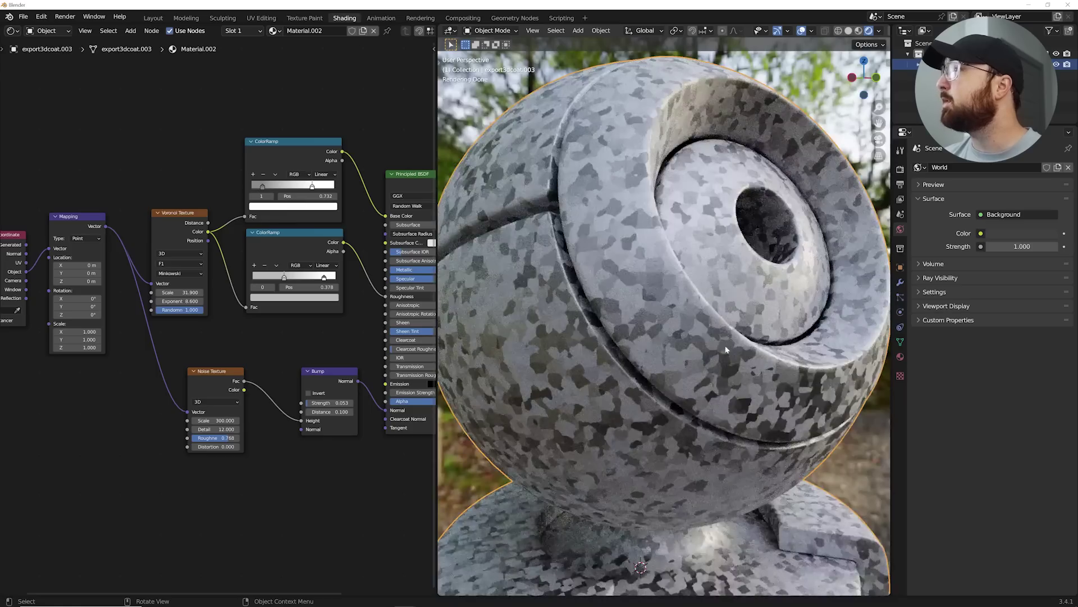
scroll(726, 348, up, 2)
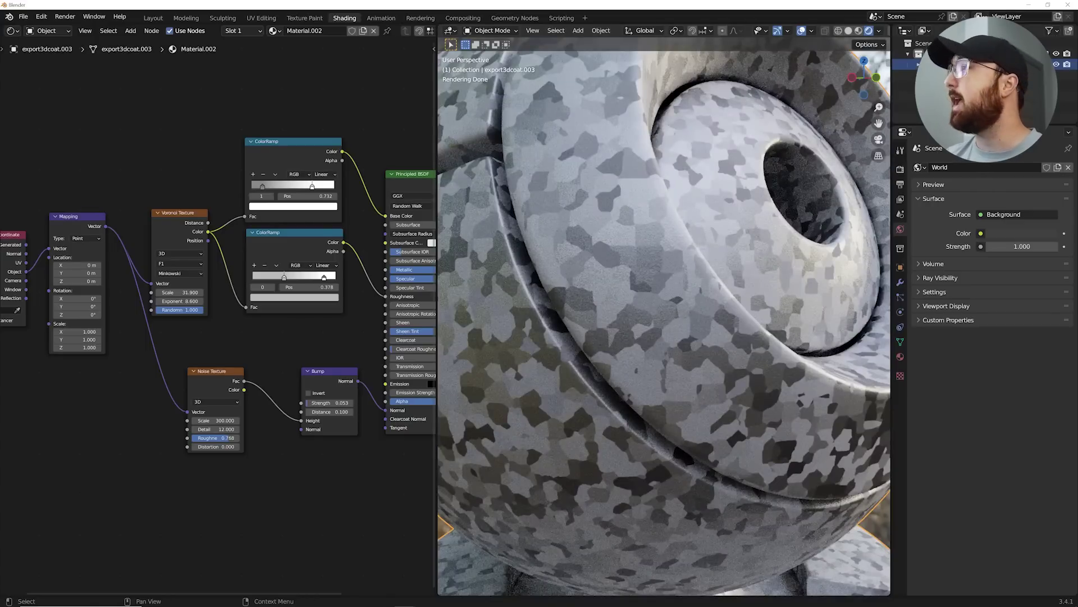
mouse_move(466, 601)
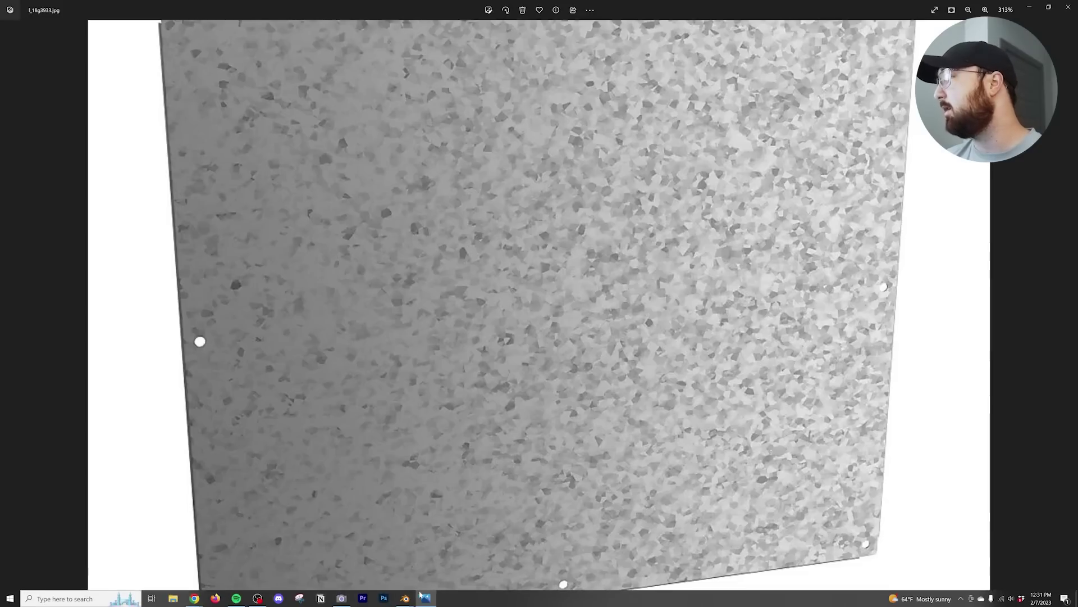
- Return to Blender, raise the Voronoi Texture's Scale to 67.2 and compare the result with the reference photo
mouse_move(407, 600)
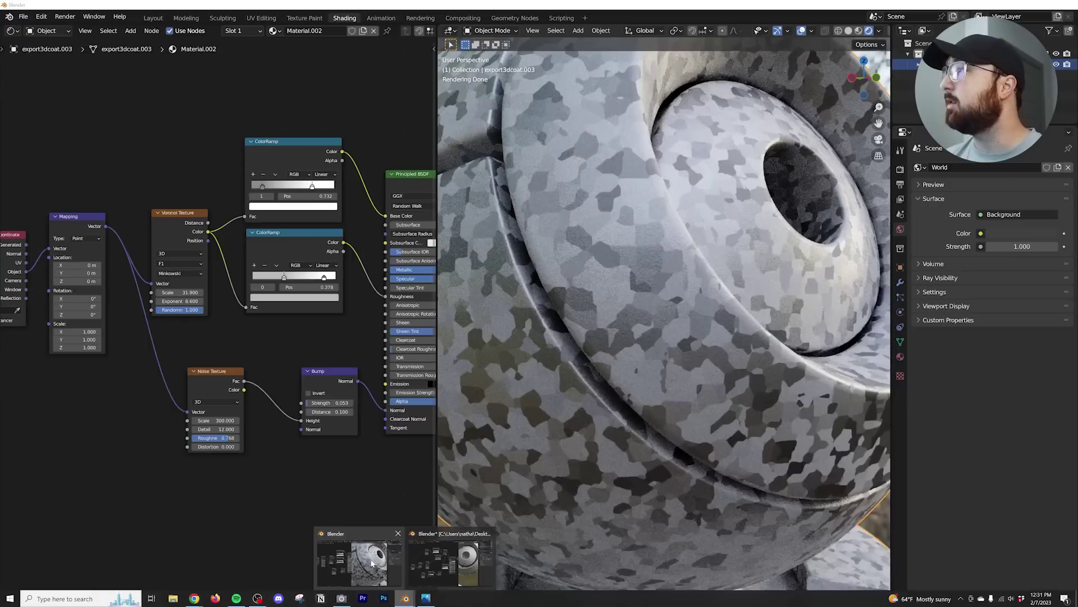
click(372, 564)
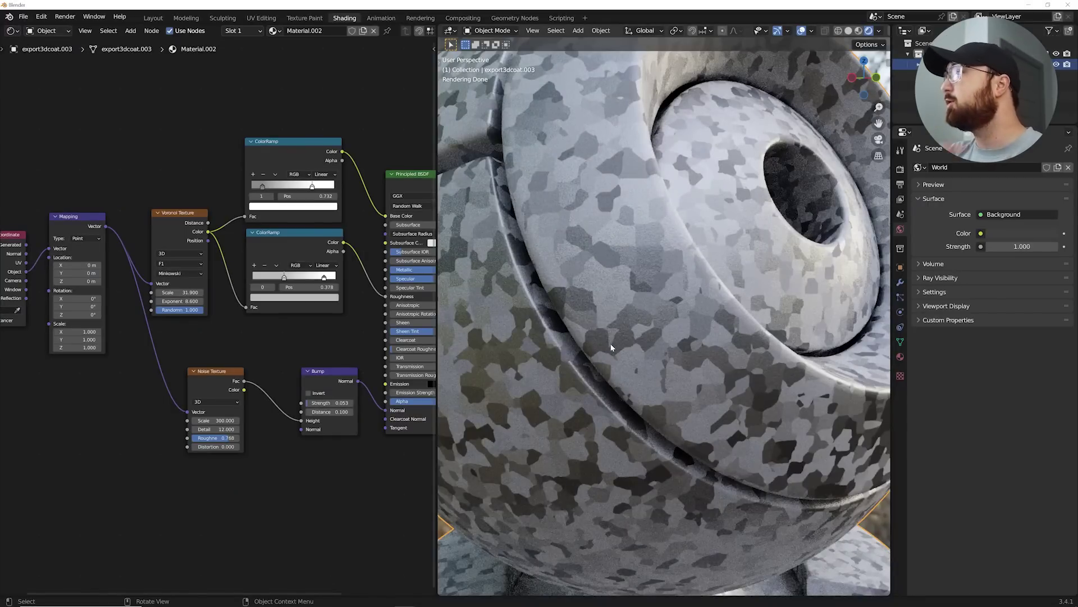
drag(180, 293, 211, 292)
mouse_move(365, 600)
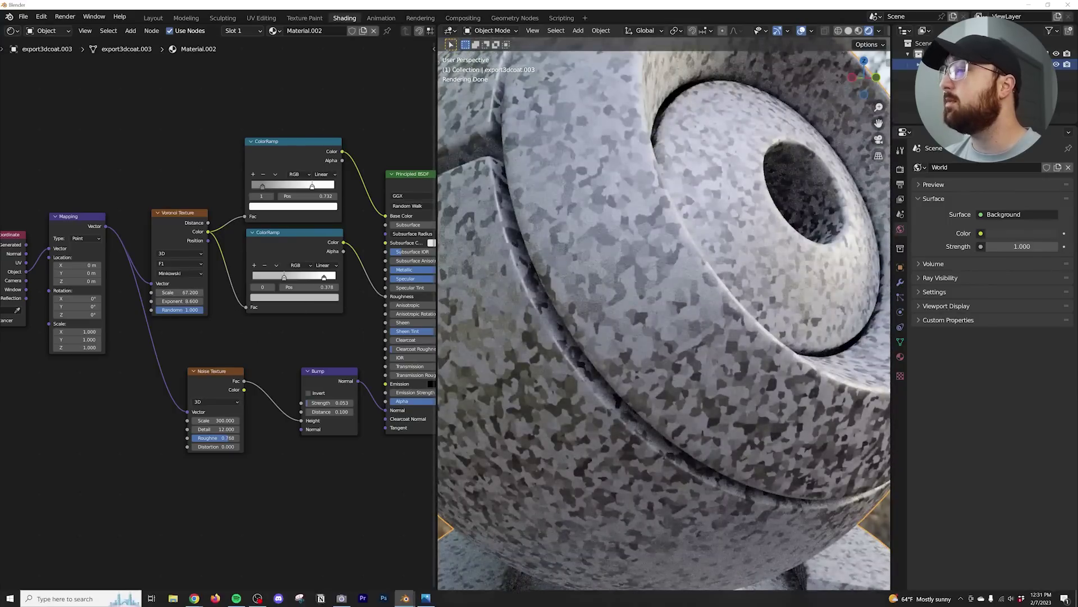
click(427, 598)
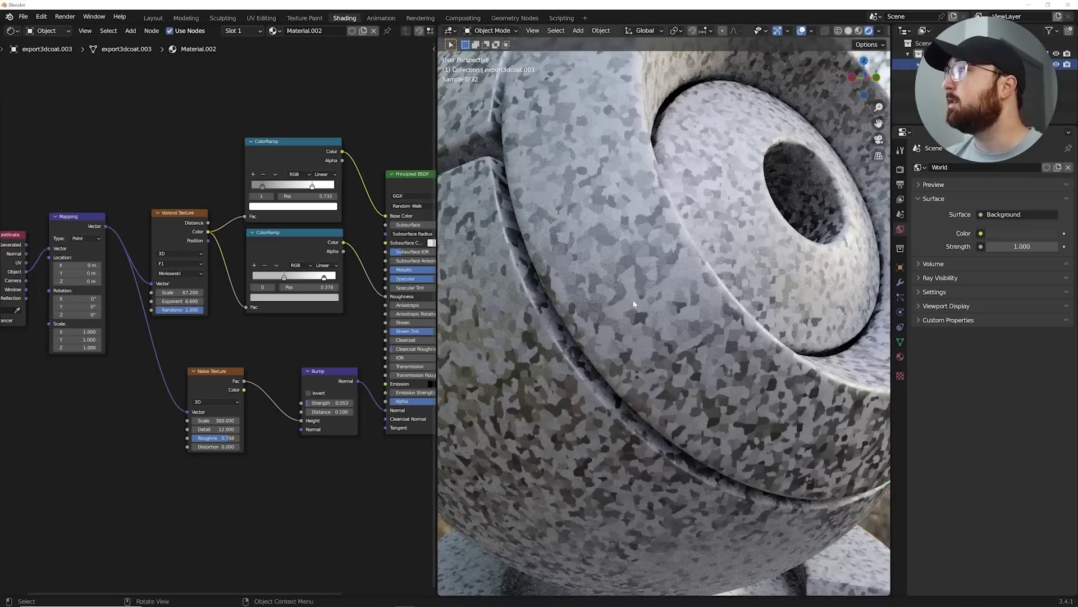
- Switch the Voronoi Texture's feature output to Smooth F1 with a Smoothness of 0.083
scroll(634, 304, up, 4)
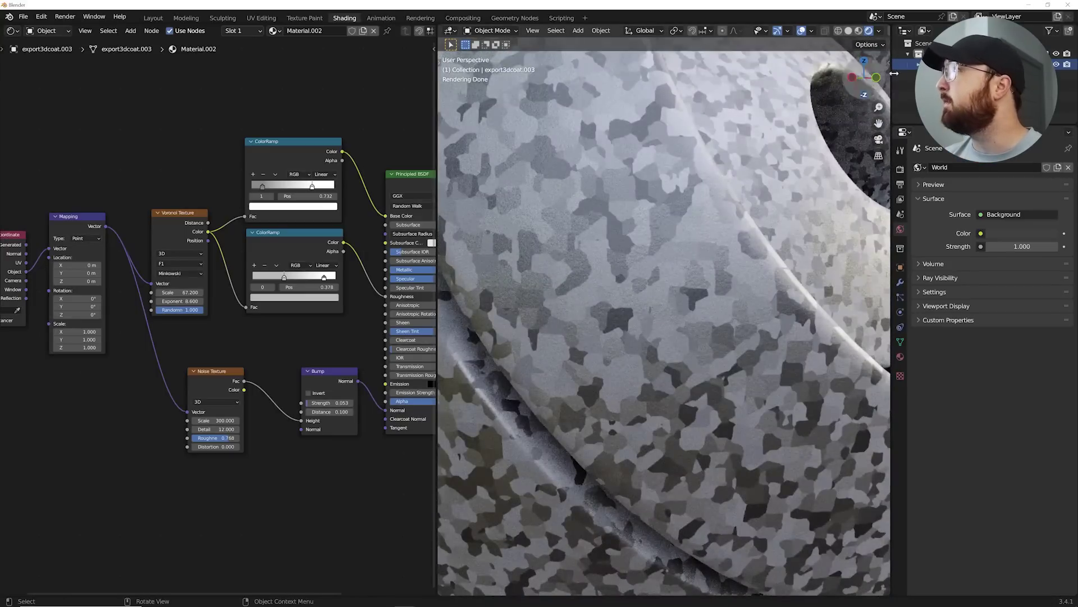
scroll(629, 306, up, 3)
scroll(219, 317, up, 3)
middle_drag(227, 364, 267, 419)
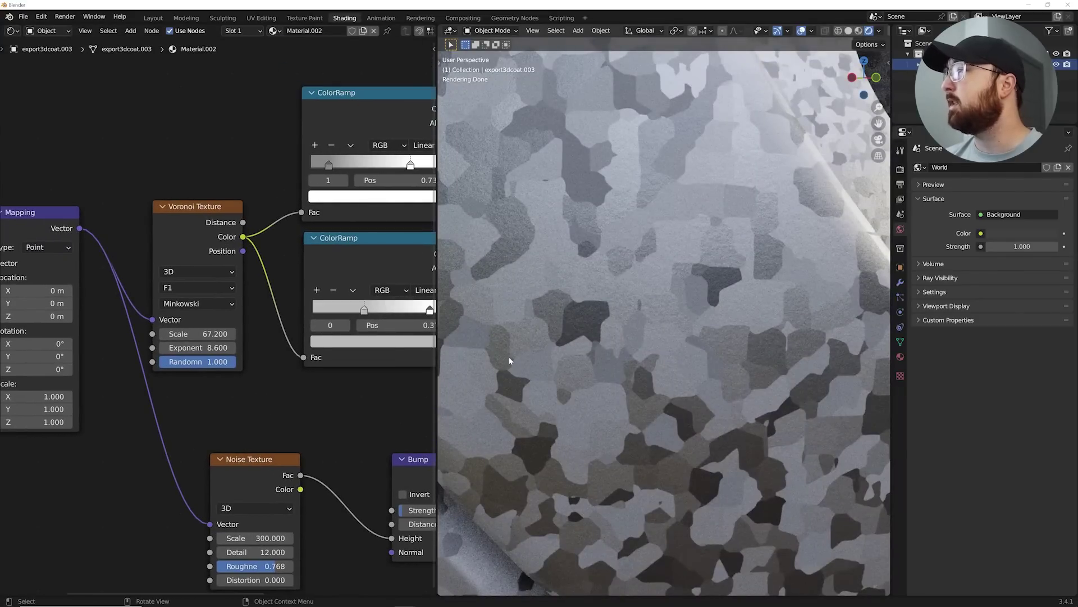
click(183, 289)
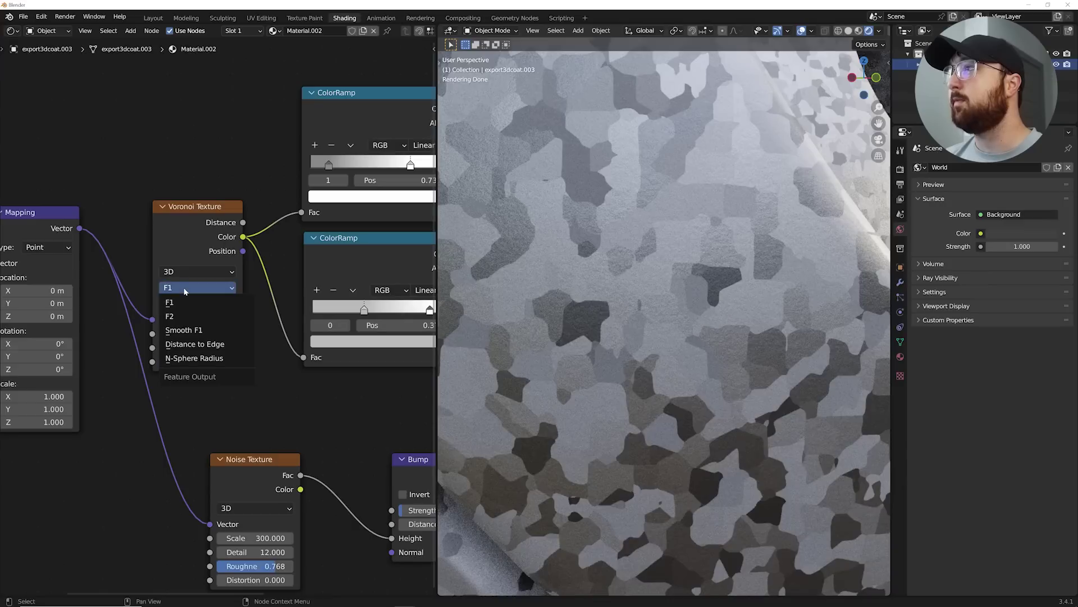
drag(202, 208, 206, 197)
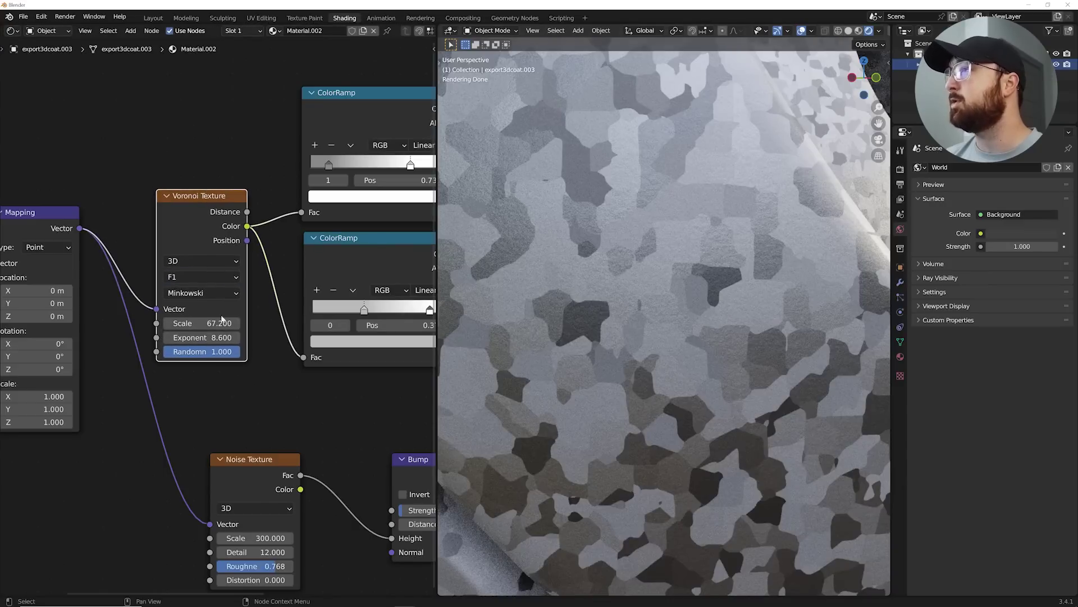
click(187, 279)
click(186, 316)
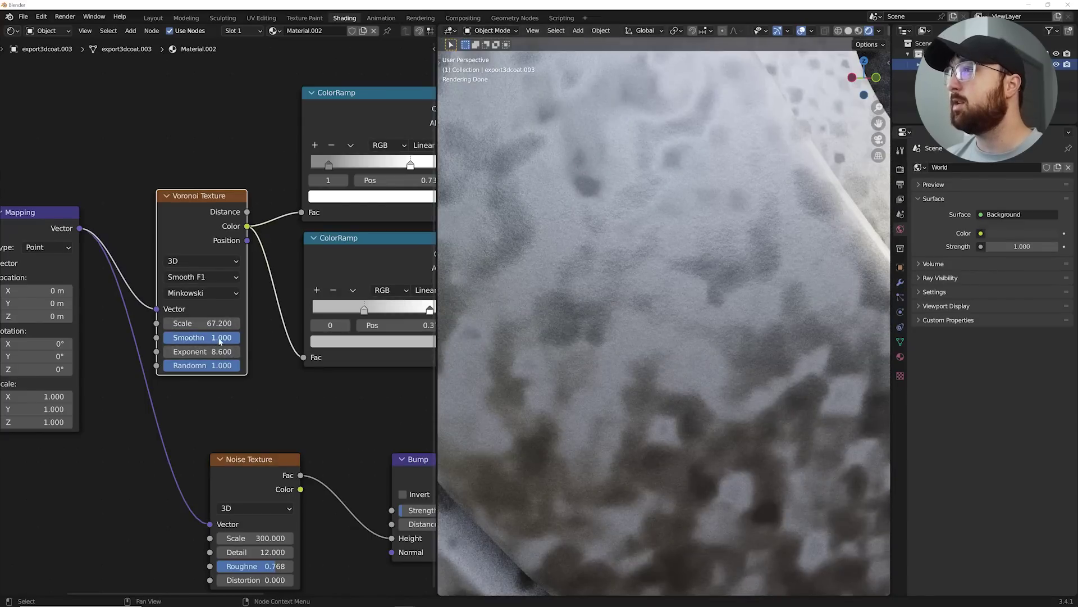
drag(222, 337, 164, 339)
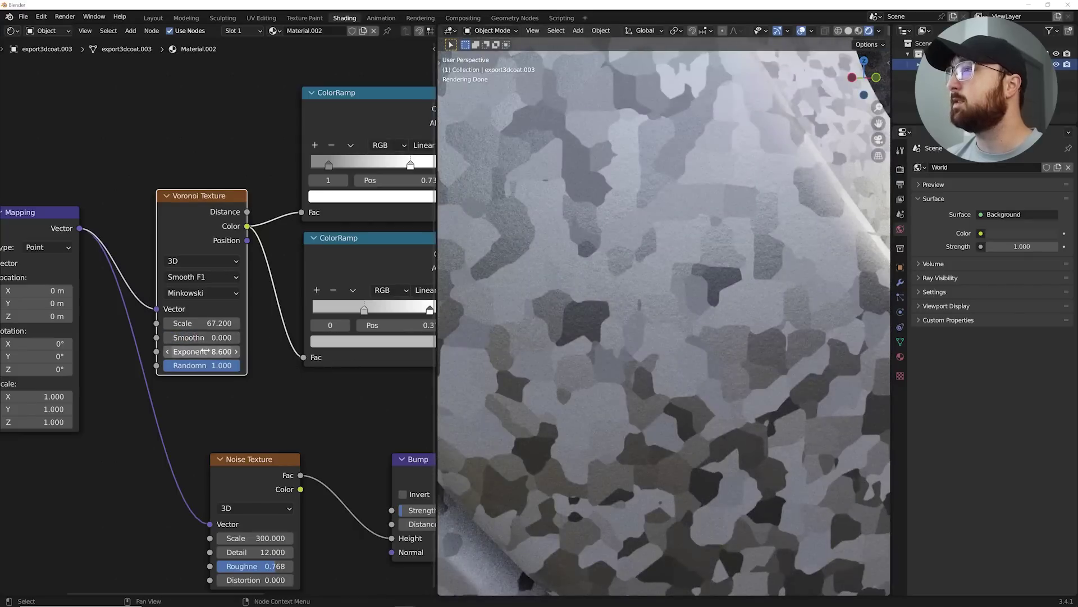
drag(215, 344, 221, 344)
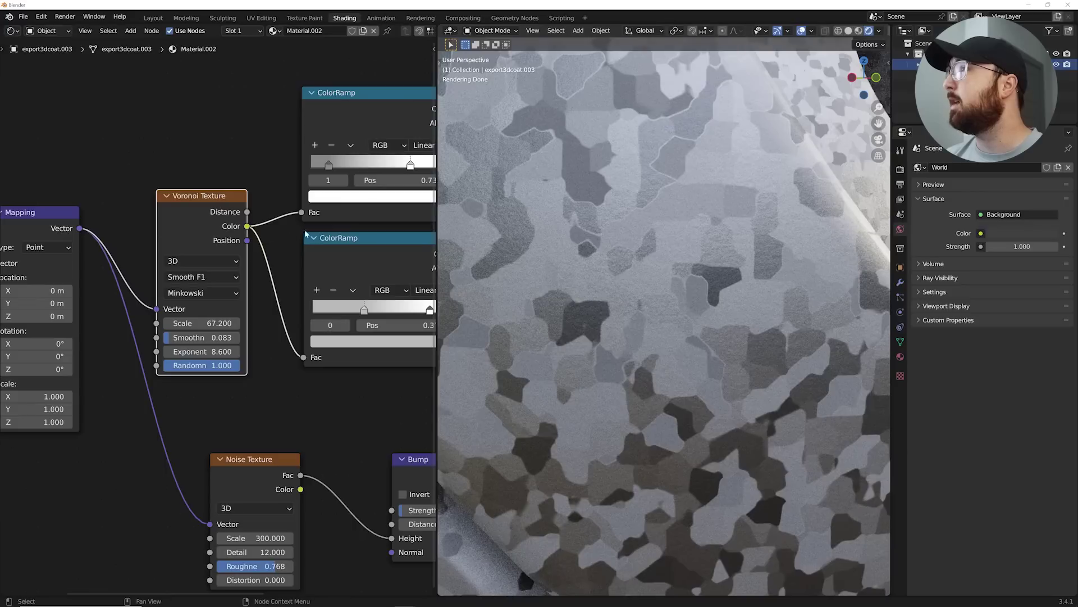
- Inspect the shader ball from near and far, and lower the Voronoi Texture's Scale to 65.5
middle_drag(314, 310, 176, 340)
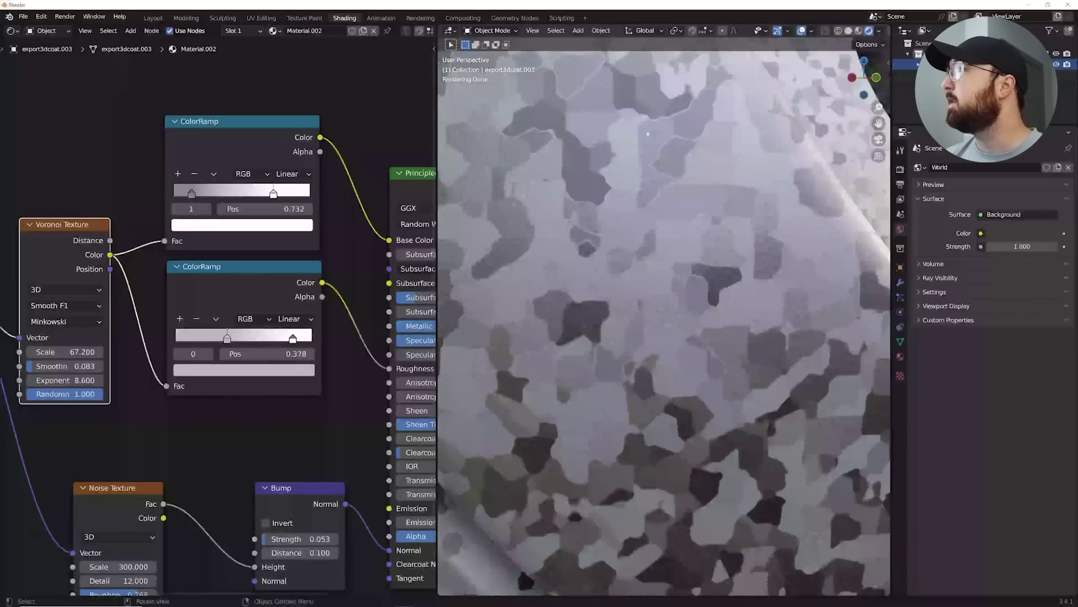
scroll(626, 240, down, 8)
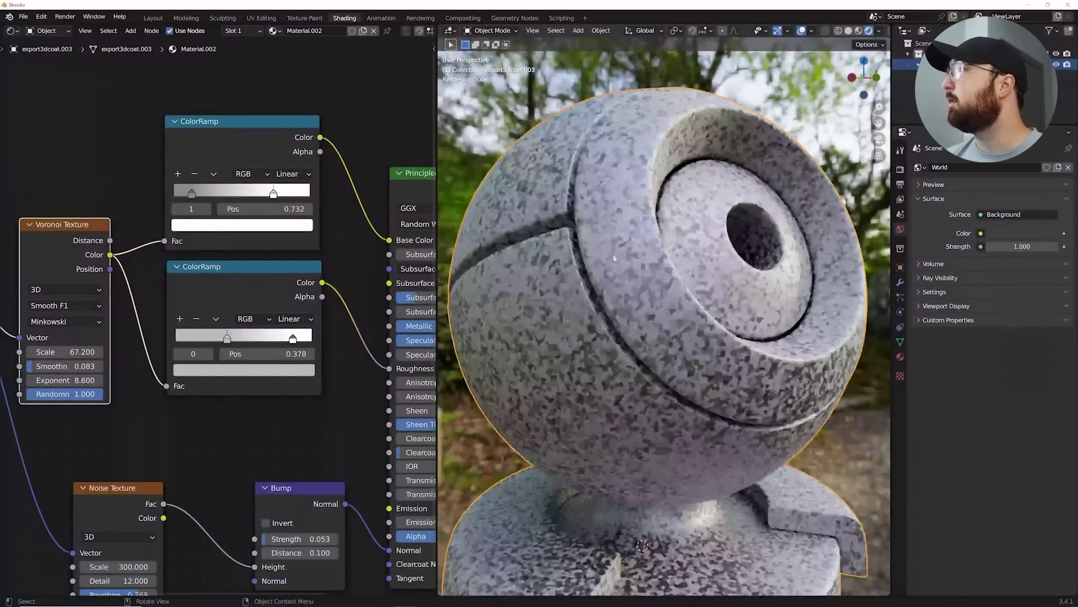
scroll(662, 254, up, 8)
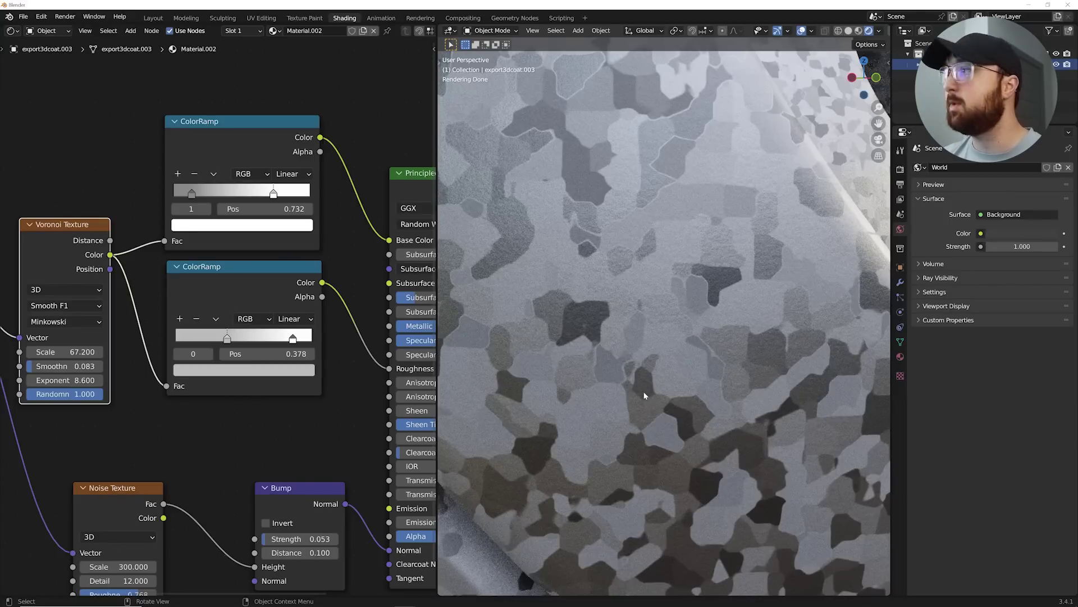
scroll(645, 396, down, 10)
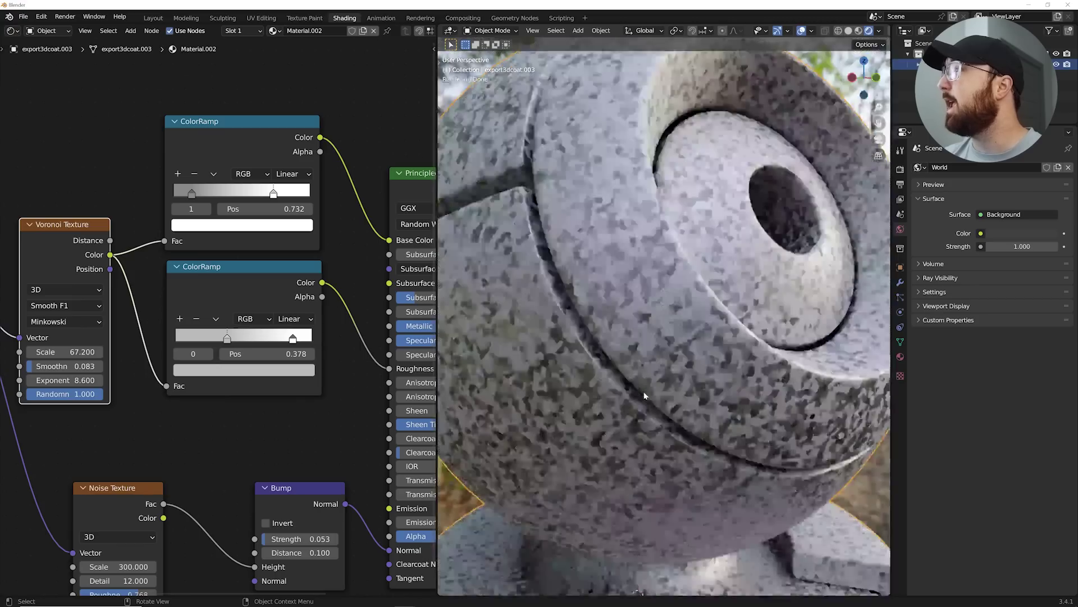
middle_drag(647, 376, 643, 367)
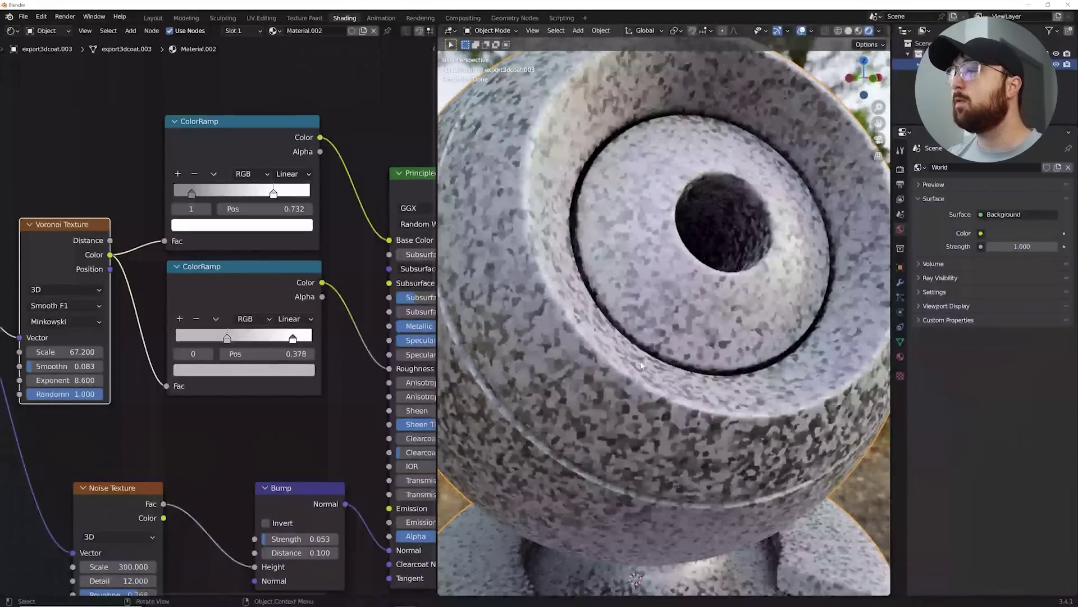
drag(62, 352, 54, 352)
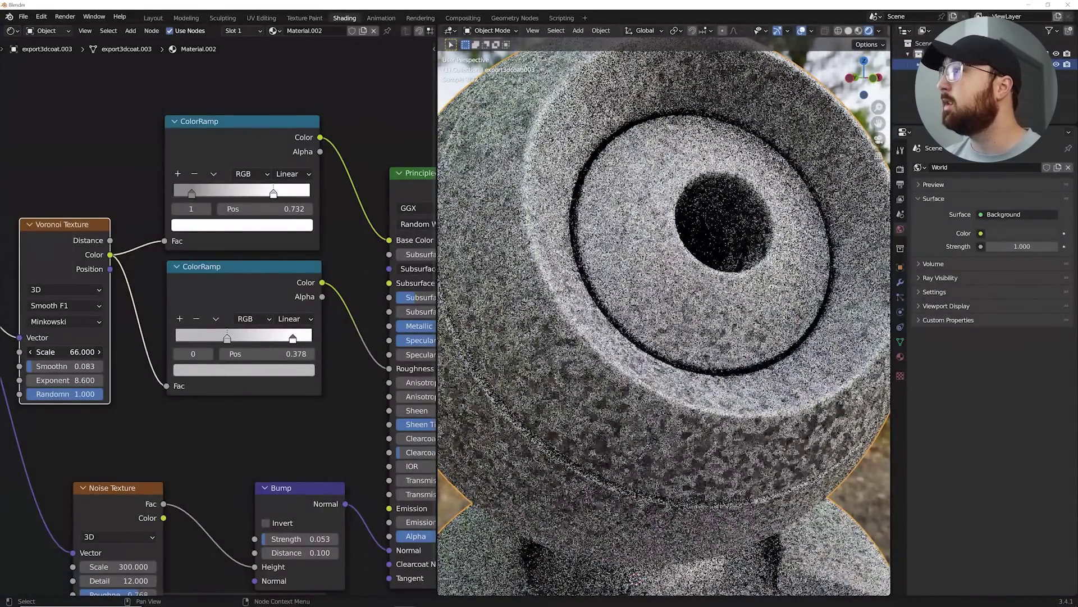
- Move the Base Color ColorRamp upward and shift the Principled BSDF and Material Output nodes away from the ColorRamps to make room
middle_drag(301, 265, 278, 432)
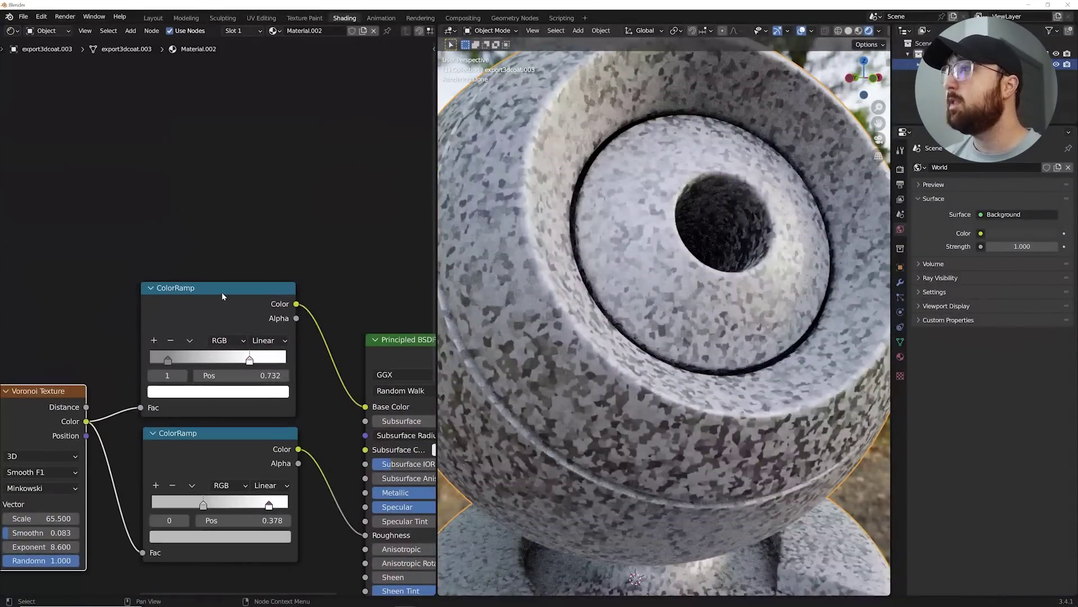
scroll(223, 296, down, 2)
drag(242, 302, 228, 223)
scroll(348, 283, down, 2)
middle_drag(426, 378, 263, 372)
scroll(262, 373, down, 1)
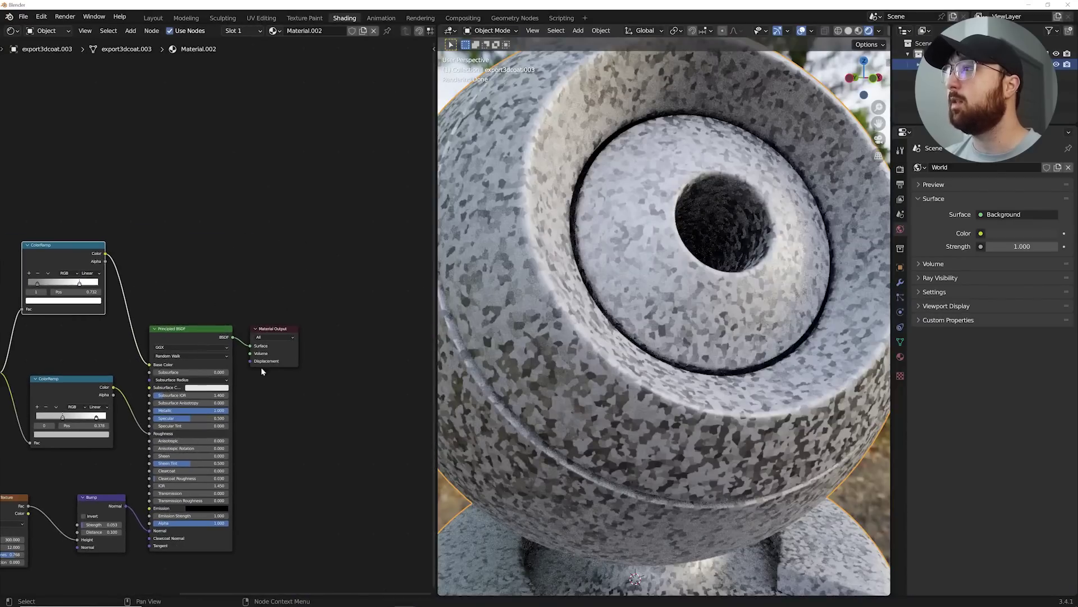
drag(332, 279, 166, 446)
drag(353, 287, 164, 476)
key(g)
click(267, 475)
scroll(218, 316, up, 4)
middle_drag(109, 289, 227, 304)
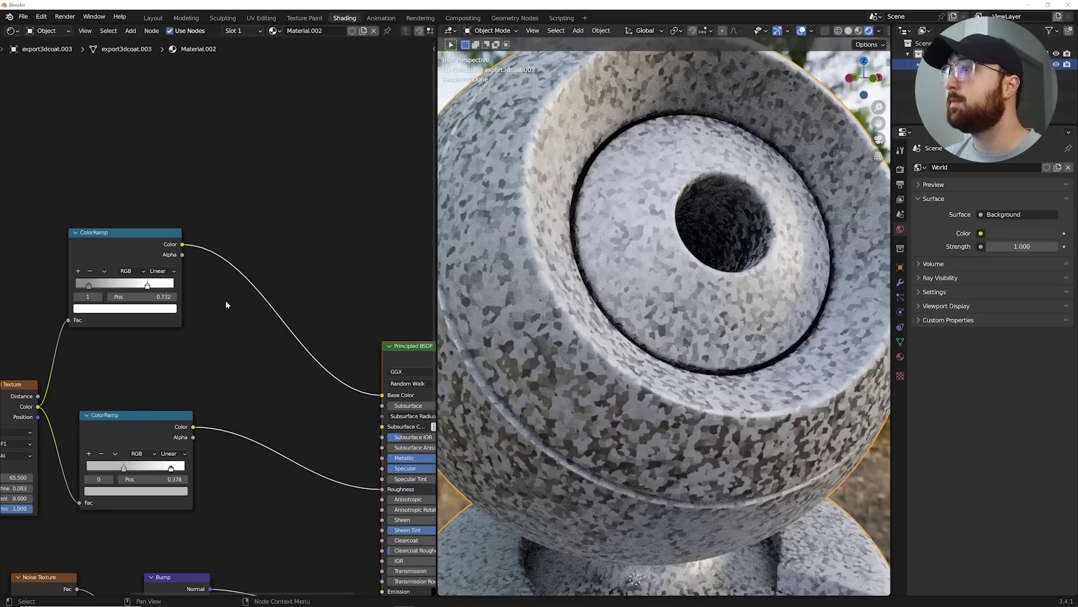
- Add a Mix node with data type Color between the upper ColorRamp and Base Color, with the ramp feeding input B
key(shift+a)
click(209, 189)
text(mix)
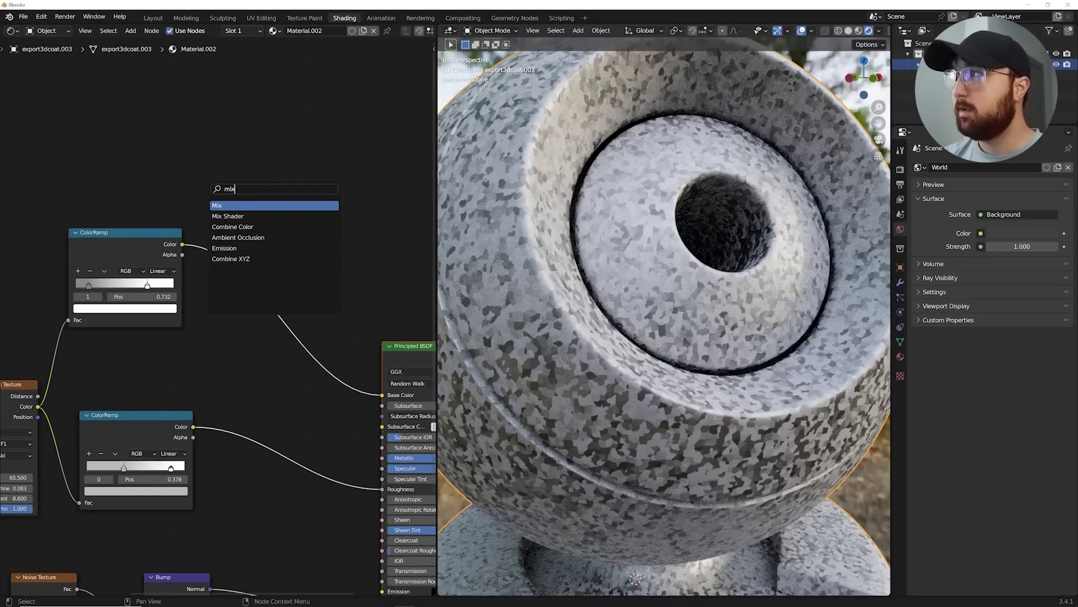
key(Return)
click(269, 194)
click(283, 188)
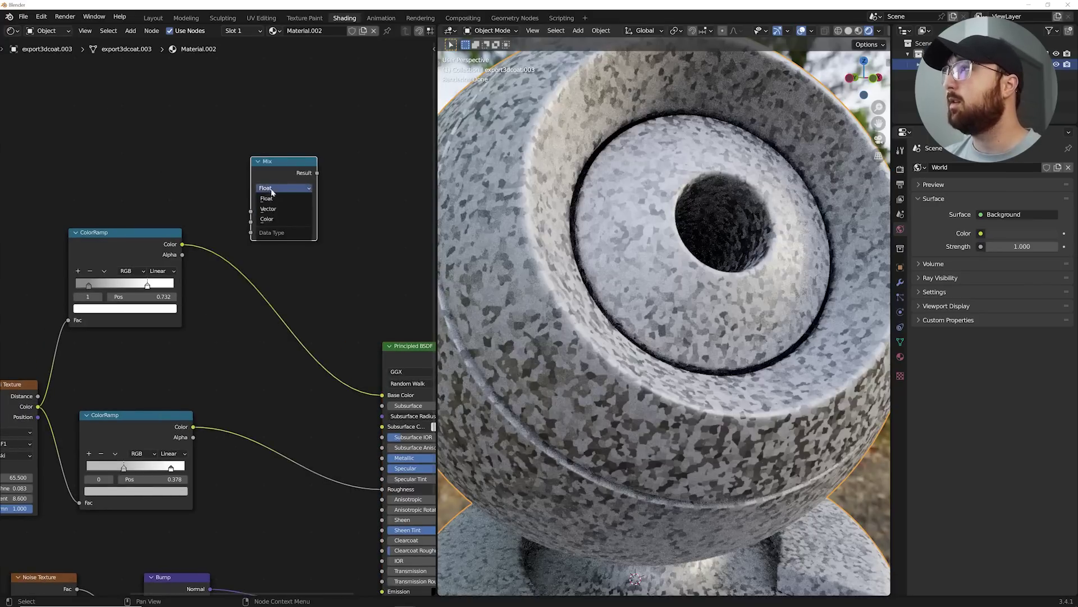
click(277, 220)
drag(277, 222, 248, 282)
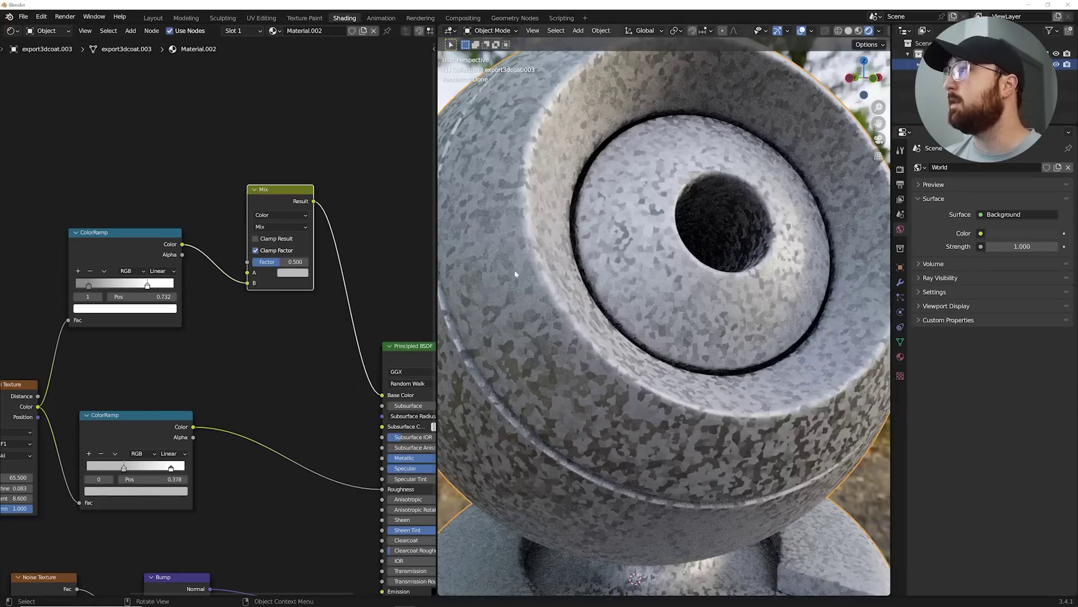
- Set the Mix node's A color to a lighter grey and move the Base Color ColorRamp down near the roughness ramp
click(299, 274)
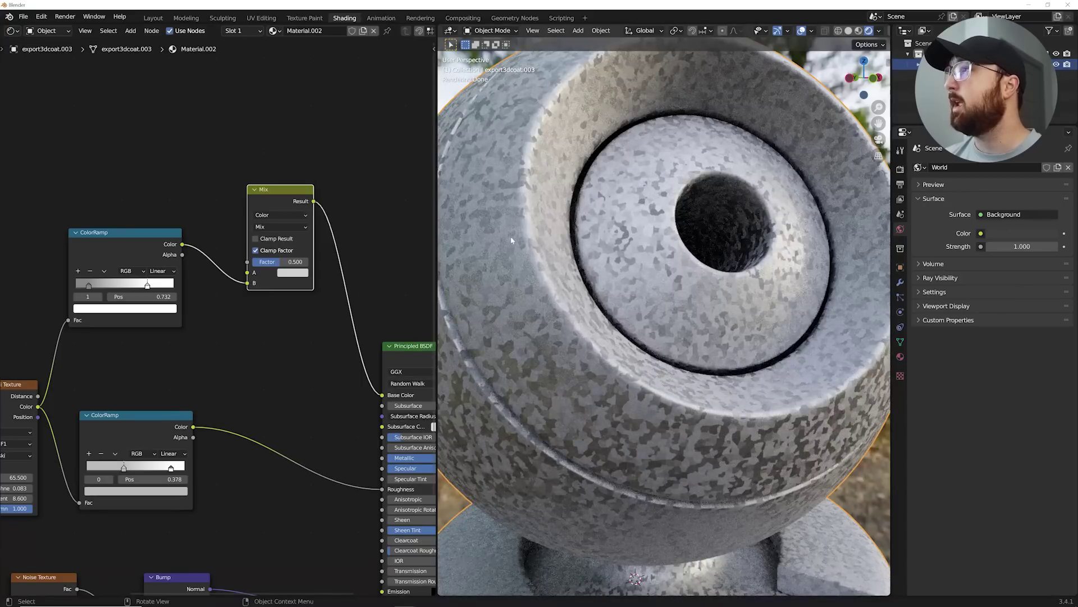
drag(136, 244, 143, 301)
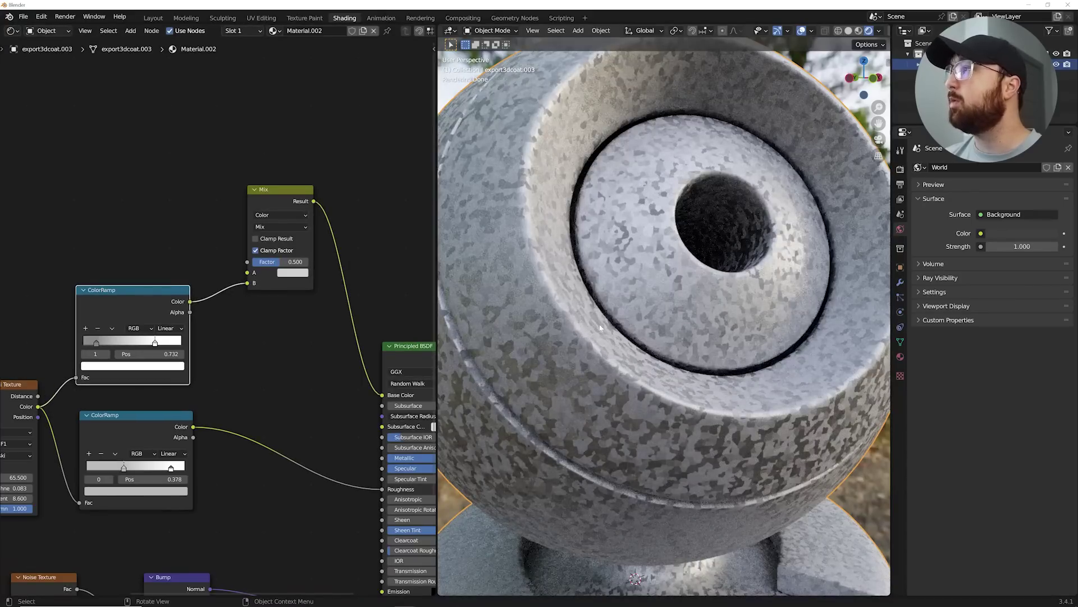
scroll(599, 328, up, 2)
mouse_move(600, 328)
middle_down()
mouse_move(631, 325)
mouse_move(607, 327)
middle_up()
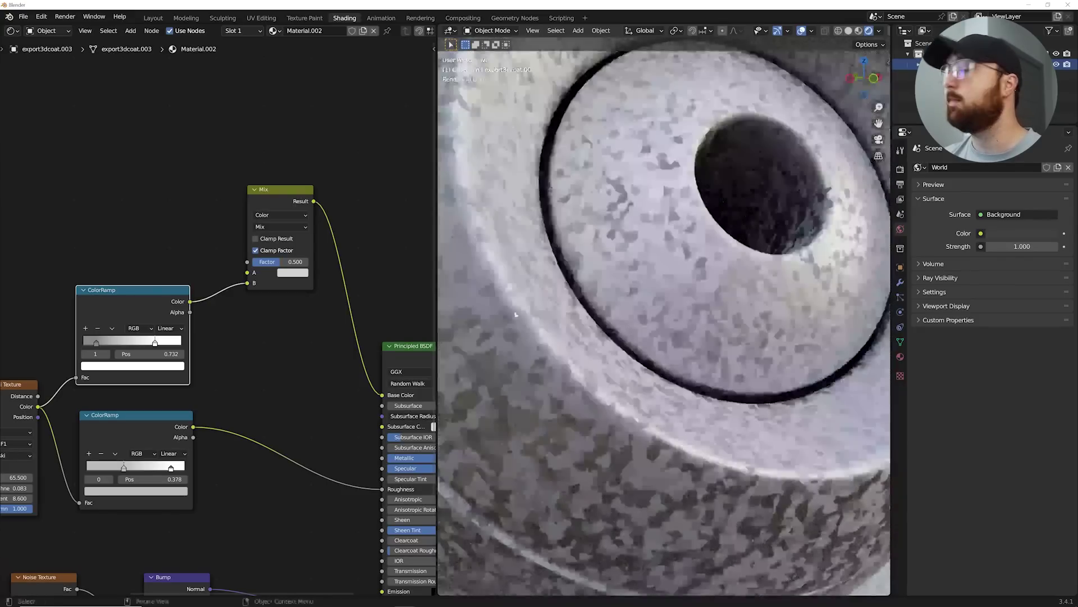
- Add another ColorRamp above the existing ones and connect its Color output to the Mix node's Factor
key(shift+a)
click(205, 139)
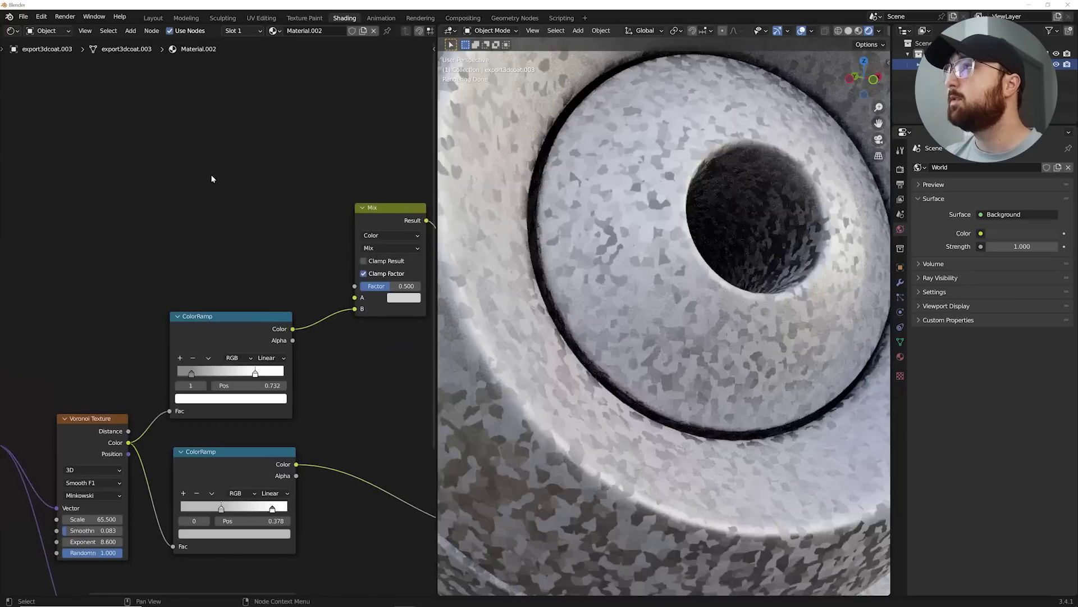
key(shift+a)
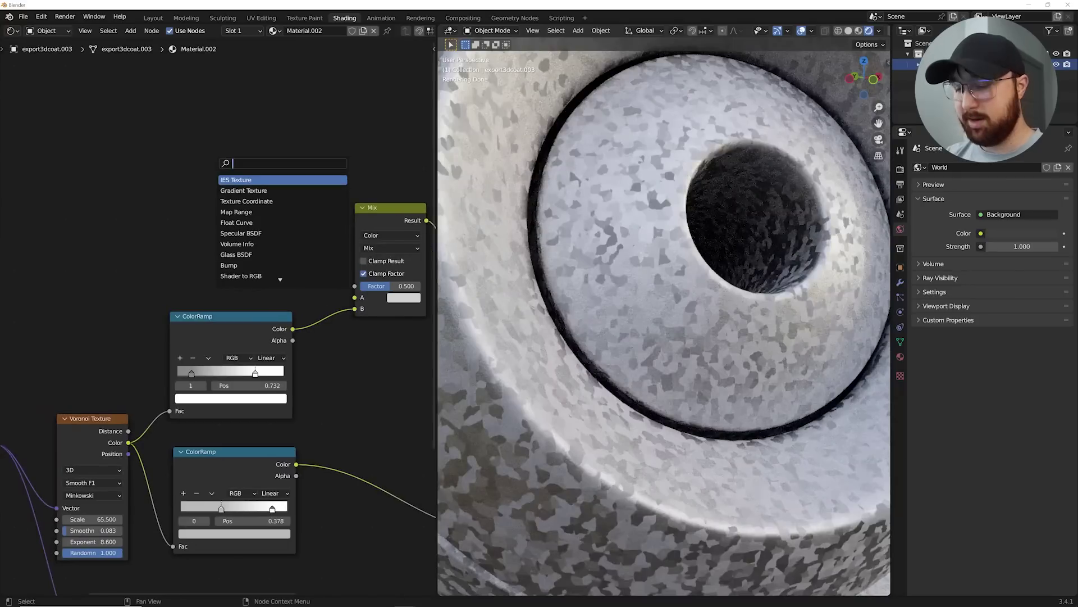
text(co)
key(Return)
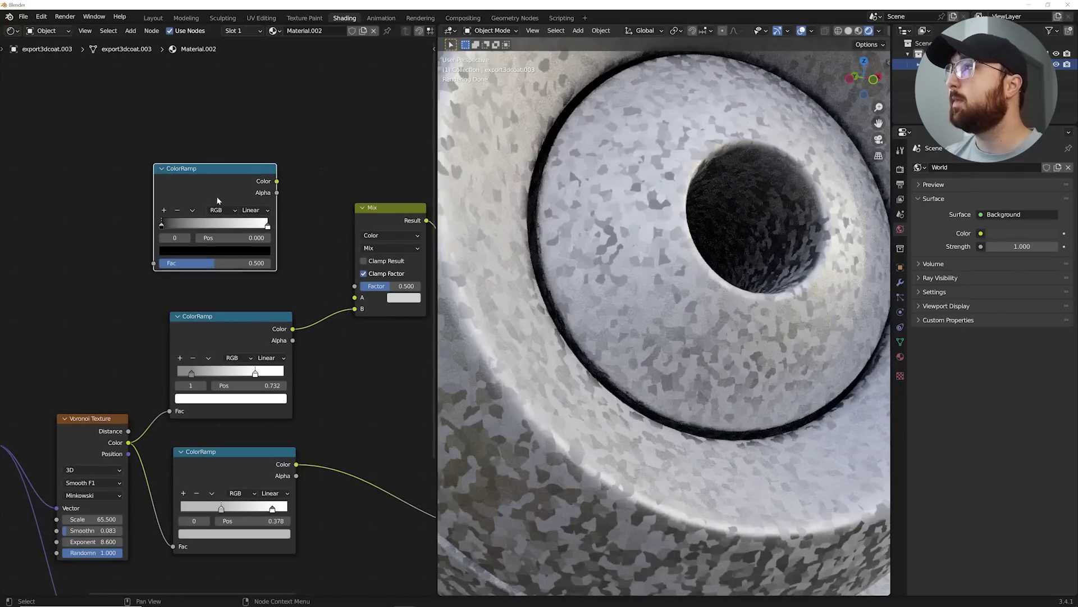
drag(276, 181, 355, 285)
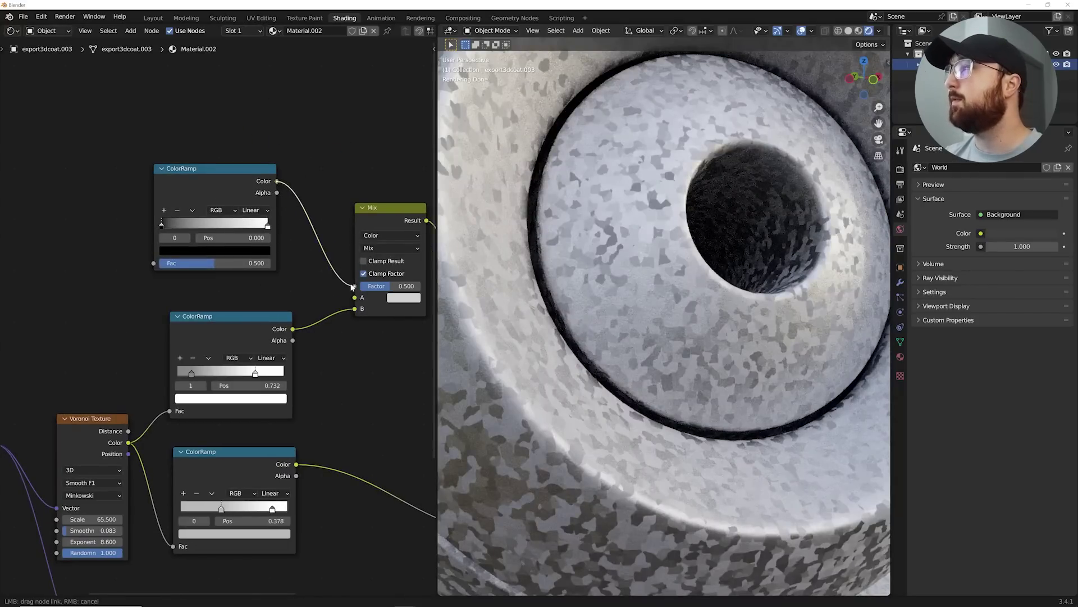
- Add a Noise Texture fed by the Mapping node's Vector and connect its Fac output to the new ColorRamp's Fac
key(shift+a)
click(130, 128)
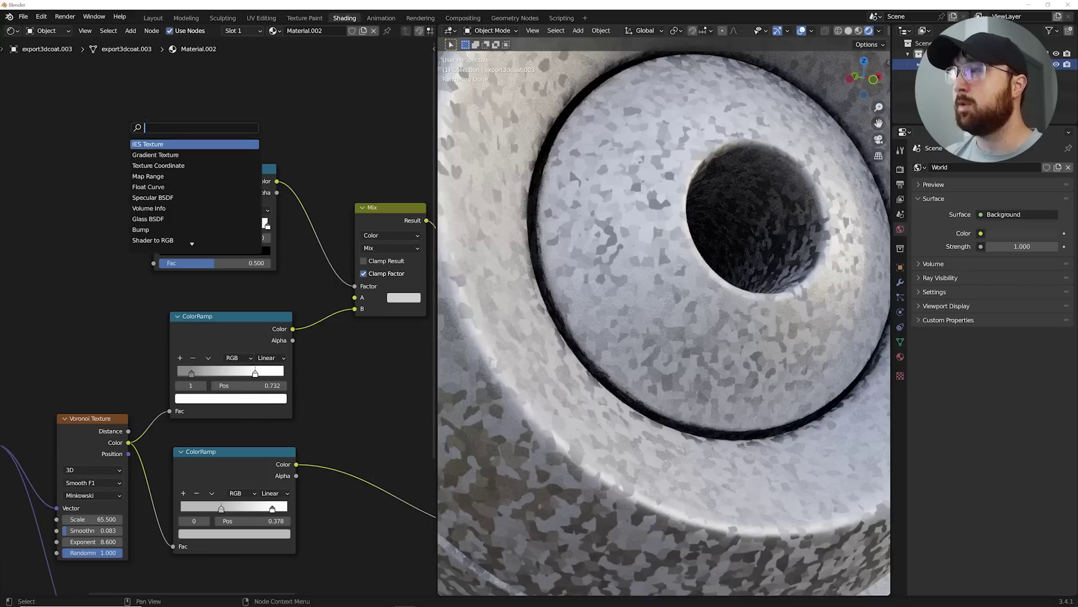
text(no)
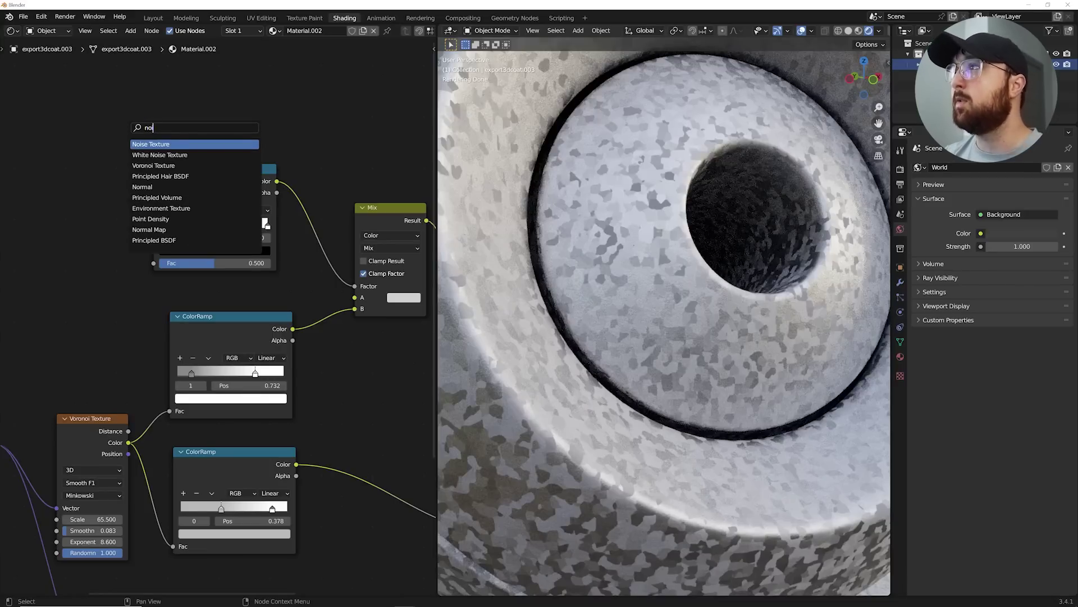
click(144, 144)
click(57, 213)
middle_drag(56, 215, 224, 167)
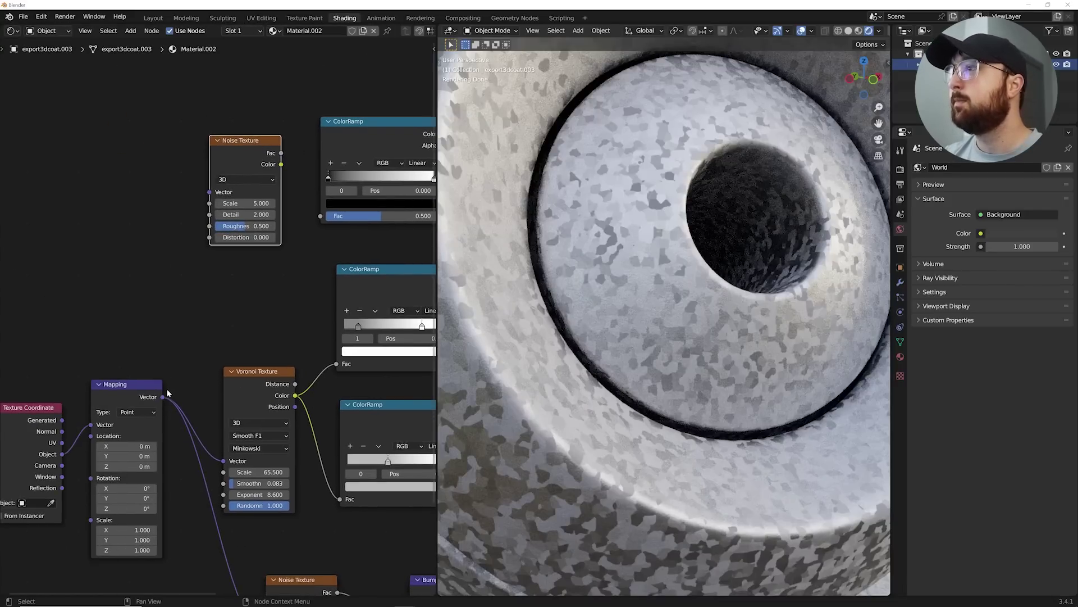
drag(163, 397, 209, 193)
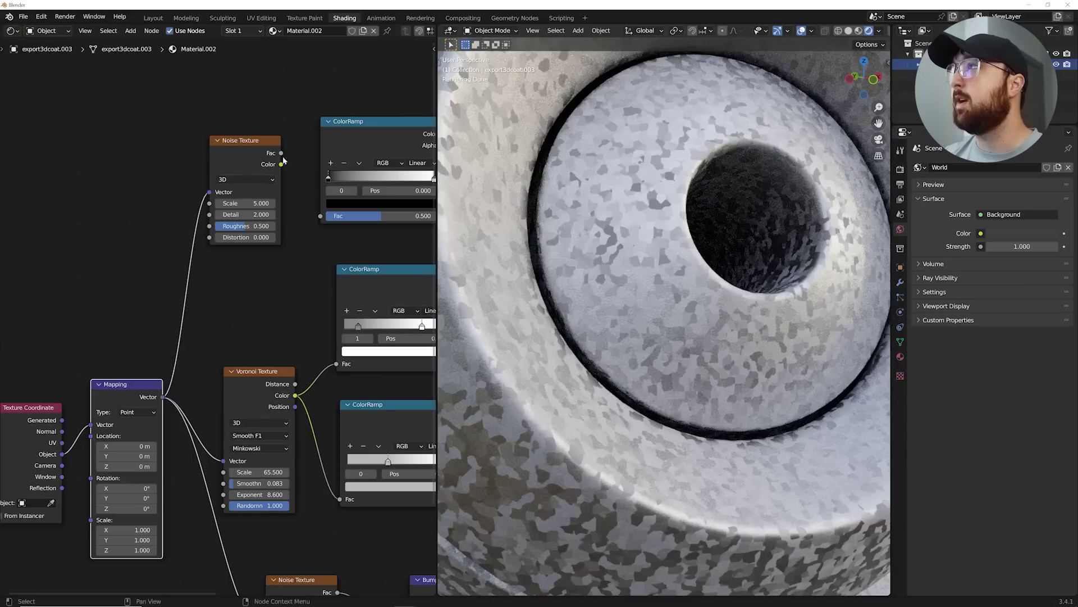
drag(281, 154, 321, 216)
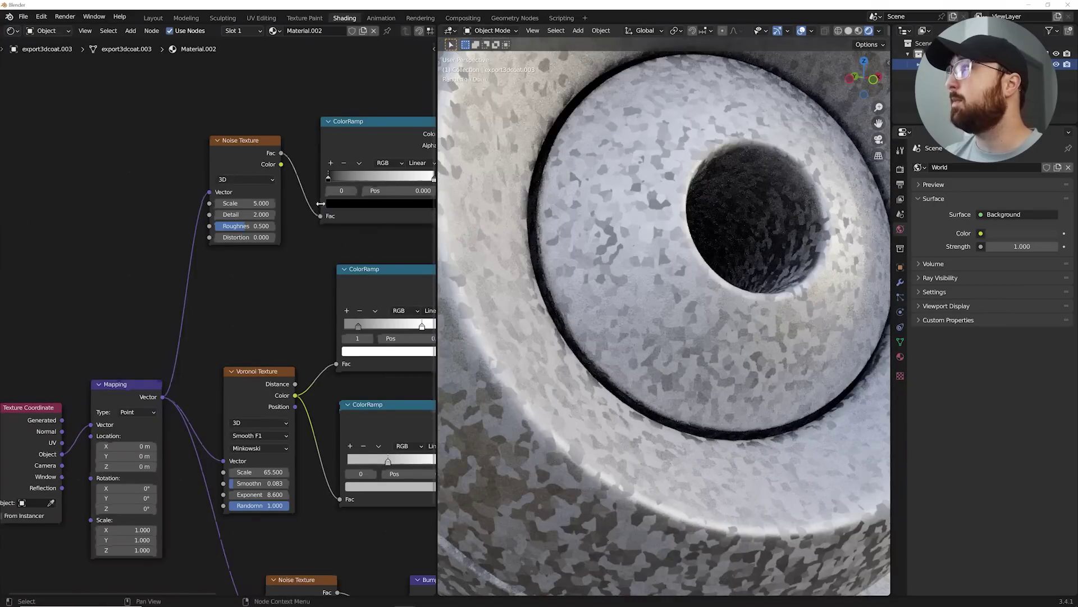
- Narrow the noise mask ColorRamp by moving its stops inward, the white one to 0.675, and preview its output on the shader ball
middle_drag(329, 178, 205, 235)
mouse_move(205, 235)
mouse_down()
mouse_move(309, 236)
mouse_move(273, 240)
mouse_up()
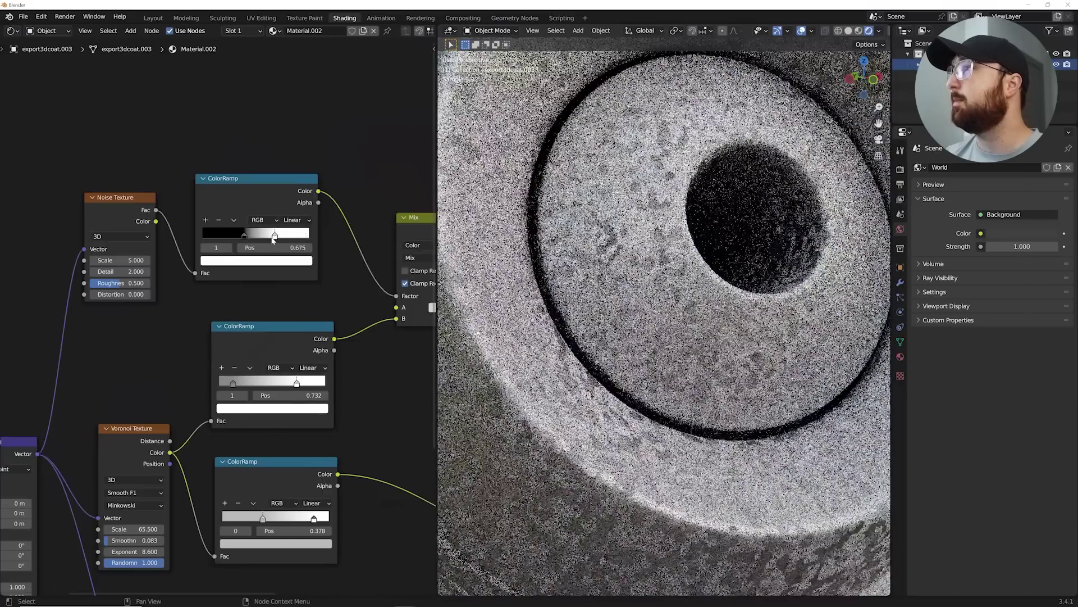
middle_drag(265, 186, 169, 196)
ctrl+shift+click(169, 195)
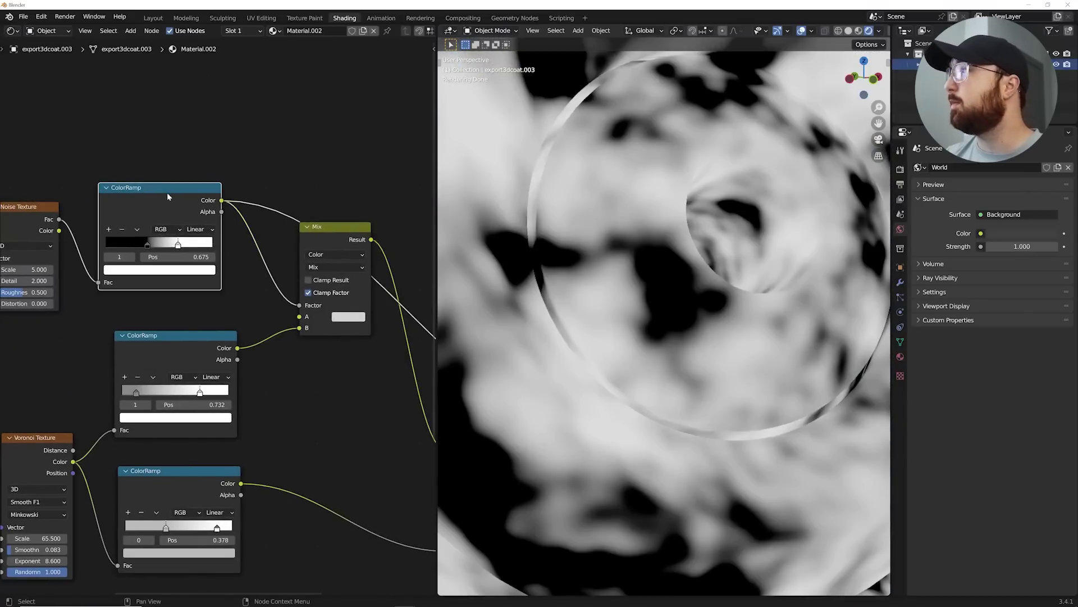
scroll(663, 314, down, 5)
scroll(682, 302, up, 5)
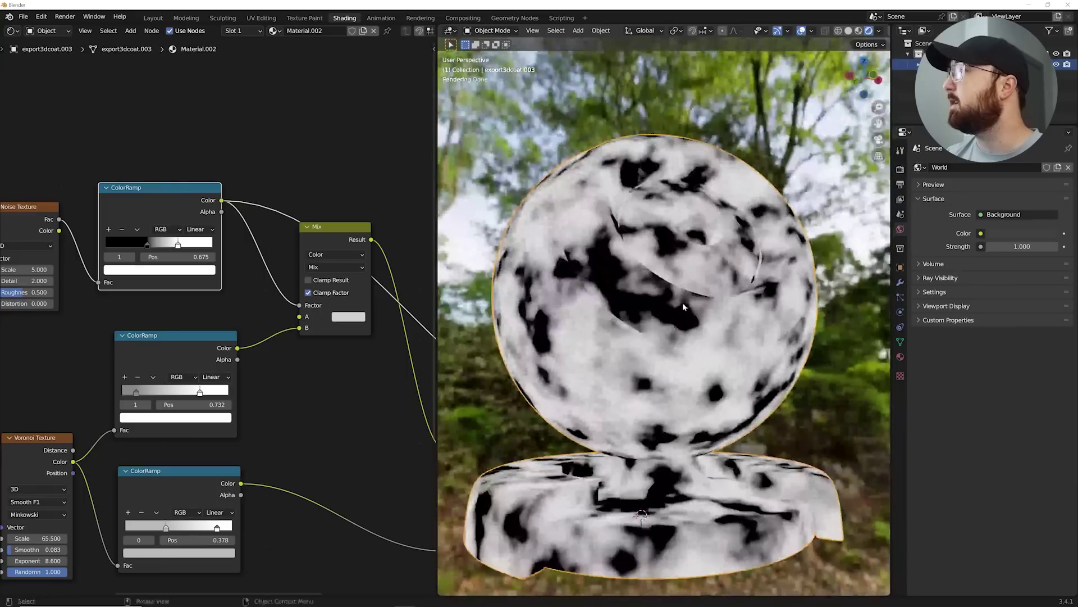
- Set the mask Noise Texture's Detail to 12 and Roughness to 0.842, and move its ColorRamp's black stop to 0.455
middle_drag(224, 140, 311, 152)
click(110, 292)
text(1)
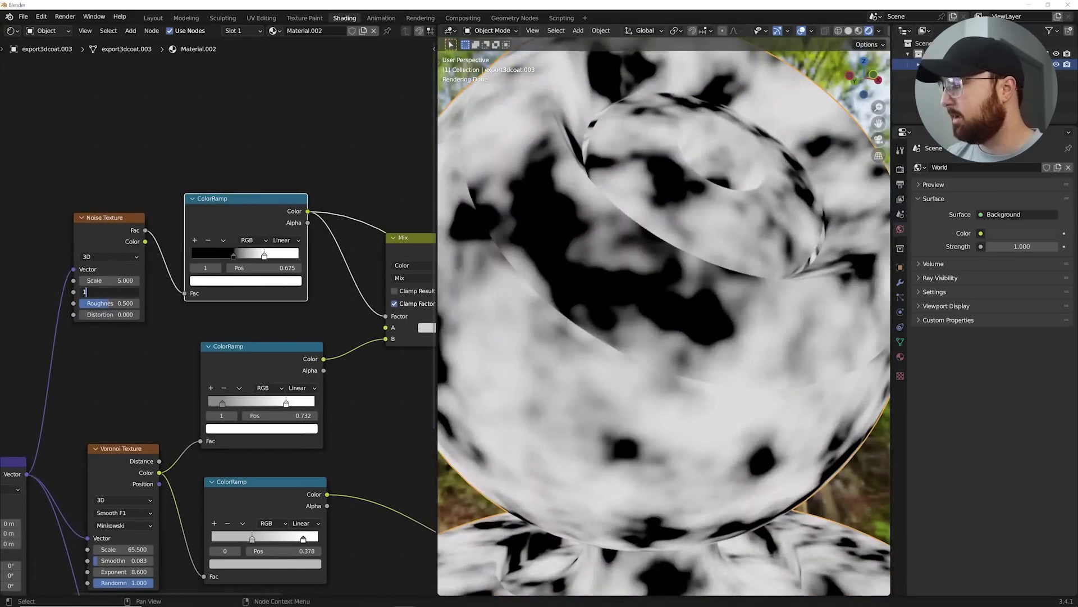
text(2)
key(Return)
drag(110, 303, 128, 303)
drag(234, 255, 241, 256)
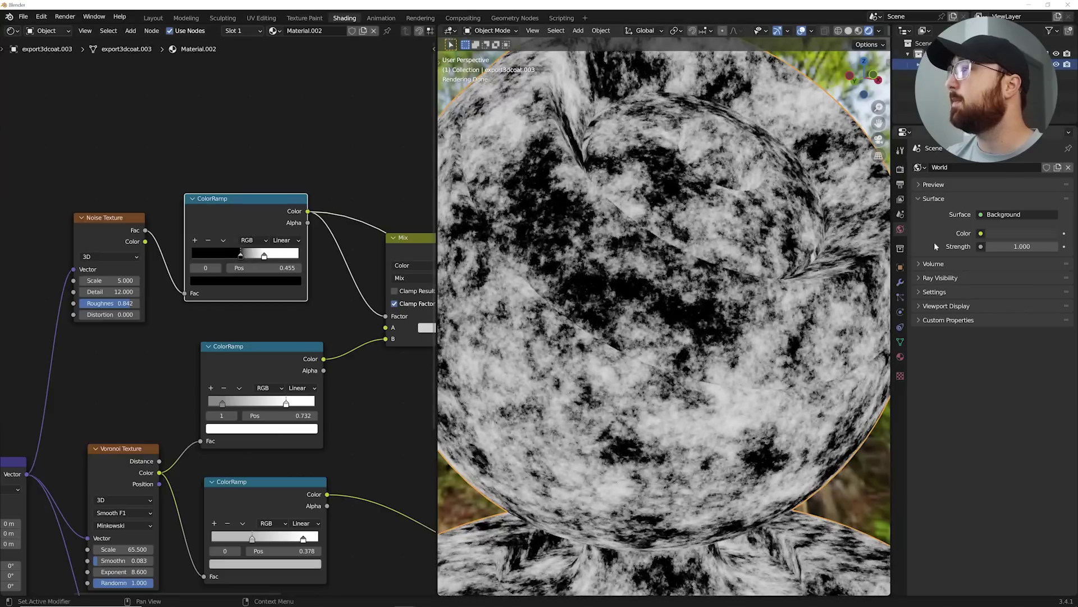
middle_drag(682, 306, 703, 318)
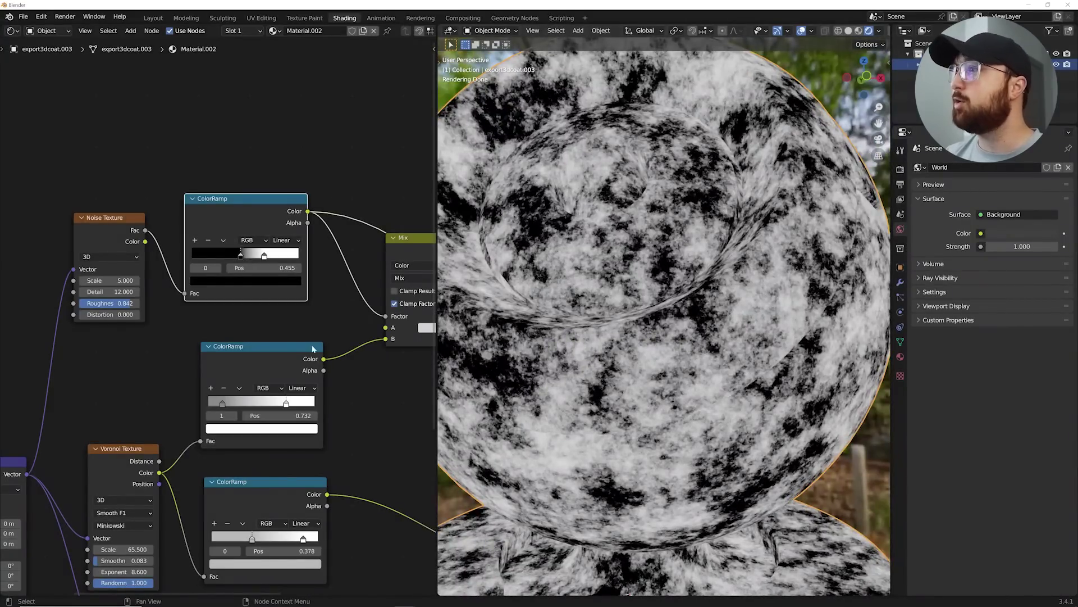
- Switch the preview back to the Principled BSDF and nudge the Voronoi Texture node slightly
middle_drag(315, 290, 182, 277)
middle_drag(358, 301, 282, 274)
ctrl+shift+click(378, 383)
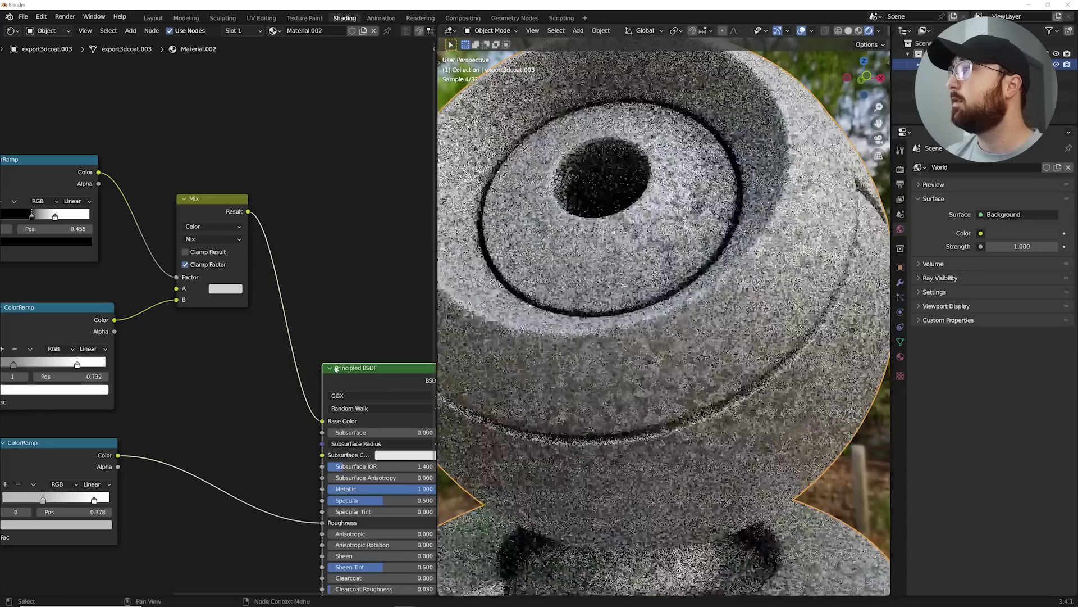
middle_drag(209, 357, 285, 340)
middle_drag(150, 331, 262, 288)
drag(108, 351, 113, 344)
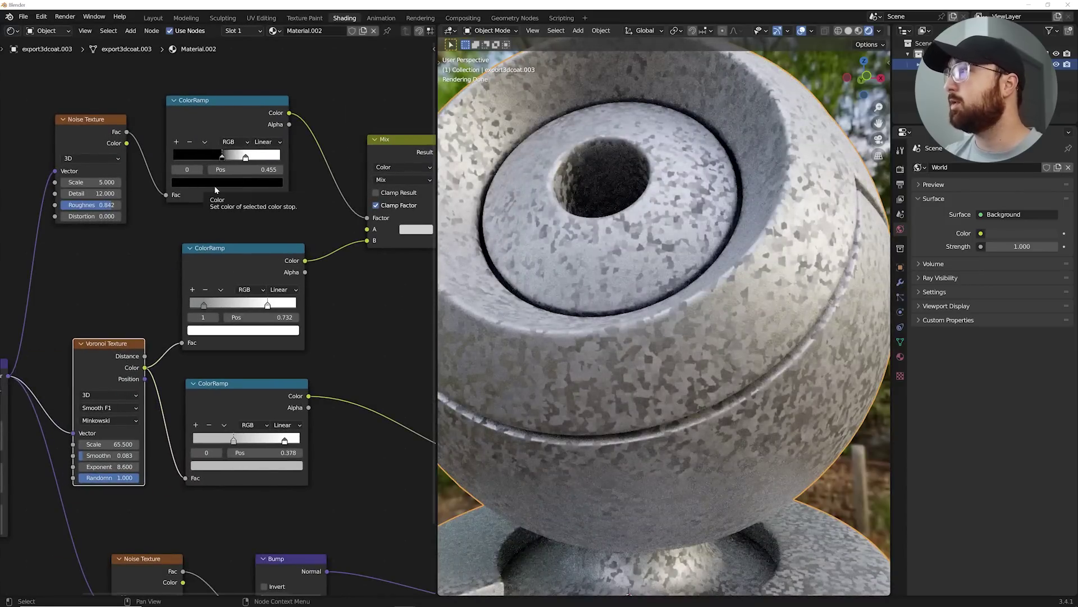
- Check the galvanised sheet reference photo and compare its flake pattern with the material up close on the shader ball
middle_drag(250, 215, 112, 223)
scroll(279, 258, up, 6)
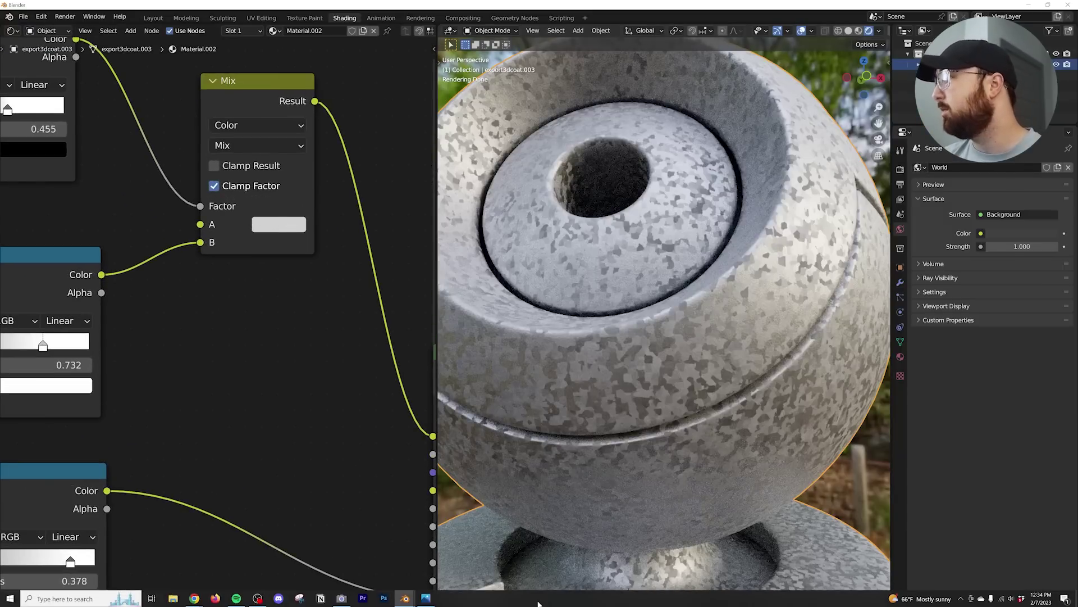
click(425, 601)
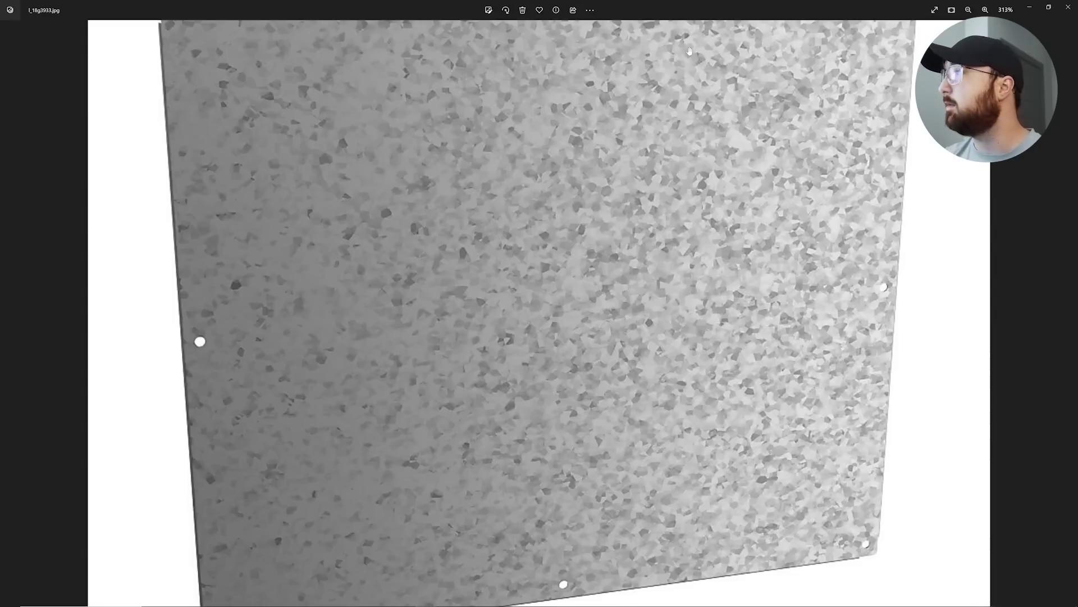
click(1031, 8)
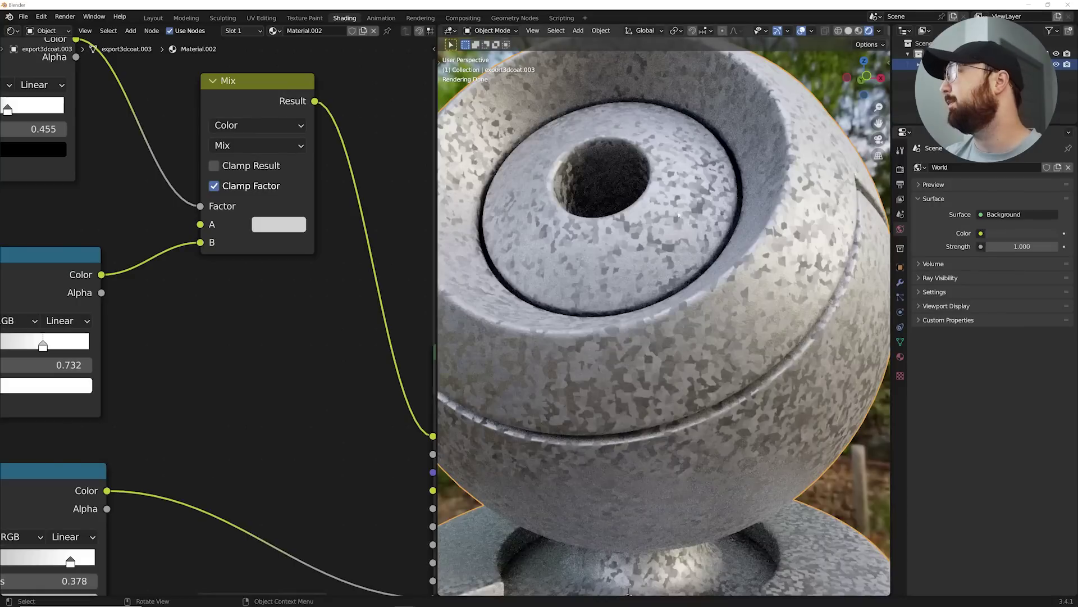
scroll(699, 276, up, 6)
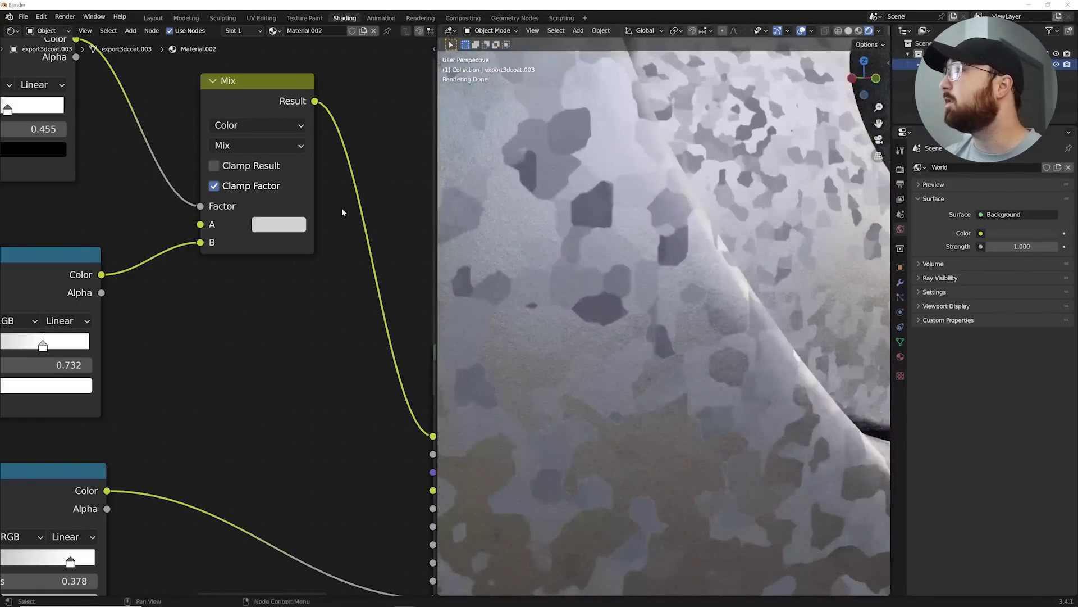
- Move the mask ColorRamp's black stop to 0.416 and darken the Mix node's A color to a mid grey
middle_drag(141, 165, 360, 277)
drag(224, 224, 189, 225)
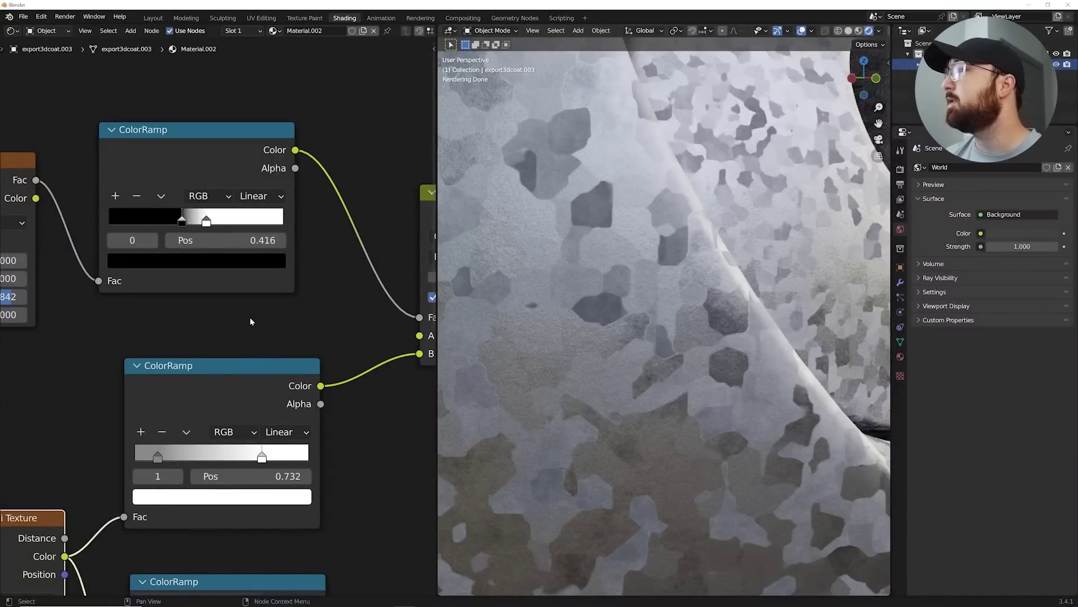
middle_drag(307, 288, 234, 273)
click(416, 321)
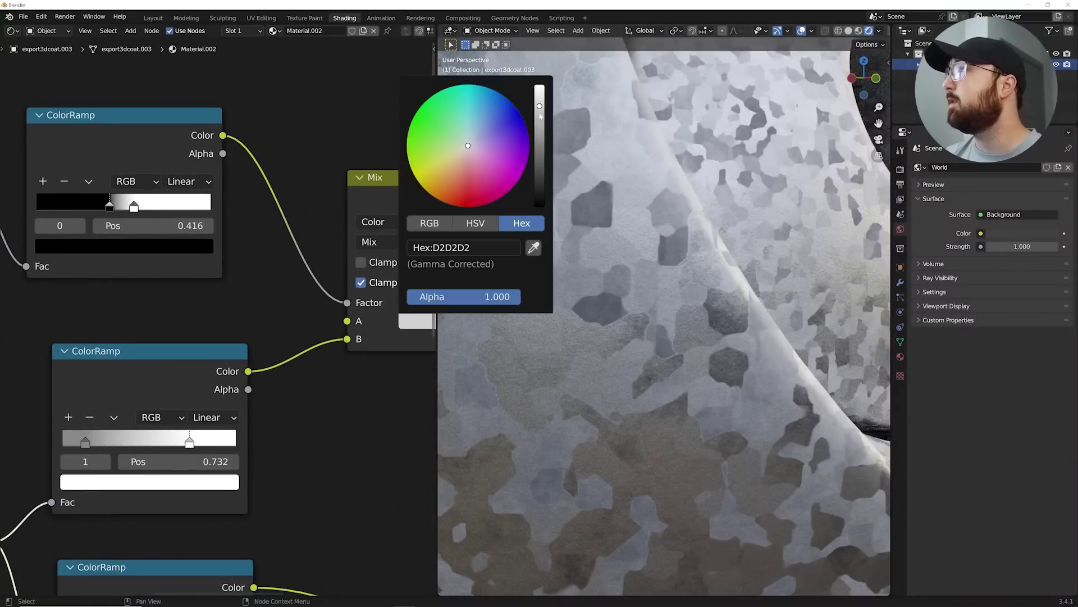
drag(540, 115, 540, 126)
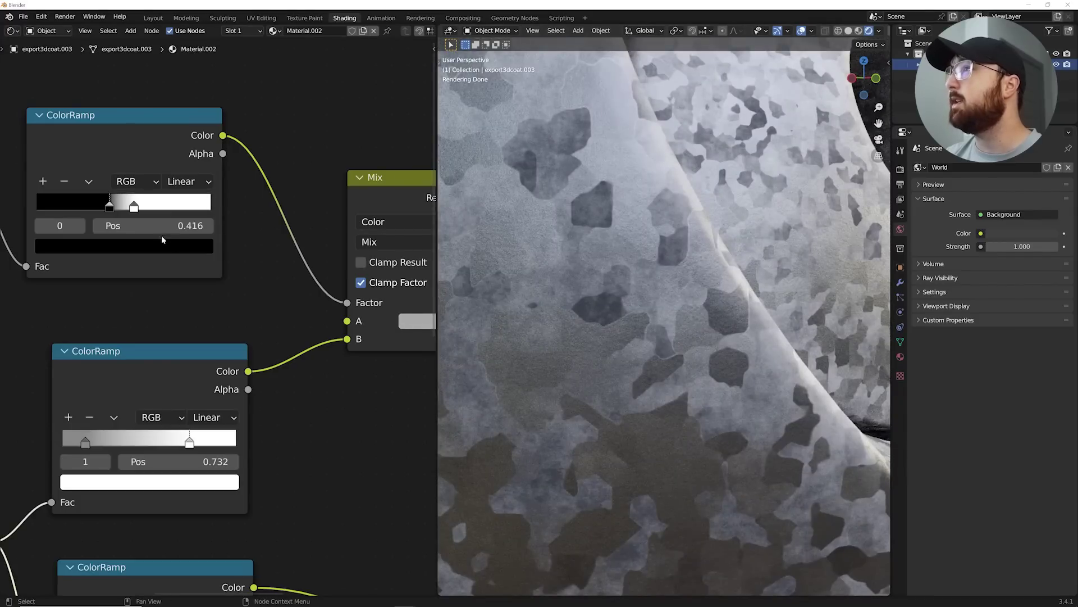
- Move the mask ColorRamp's white stop to 0.608 and review the material on the whole shader ball
drag(110, 207, 146, 207)
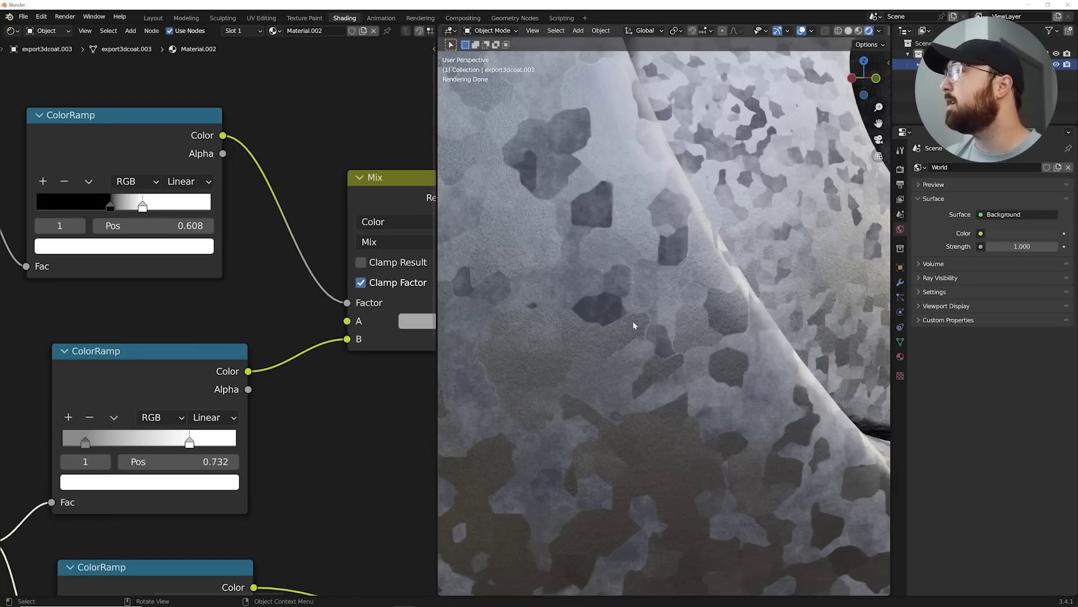
scroll(685, 363, down, 10)
scroll(686, 362, up, 4)
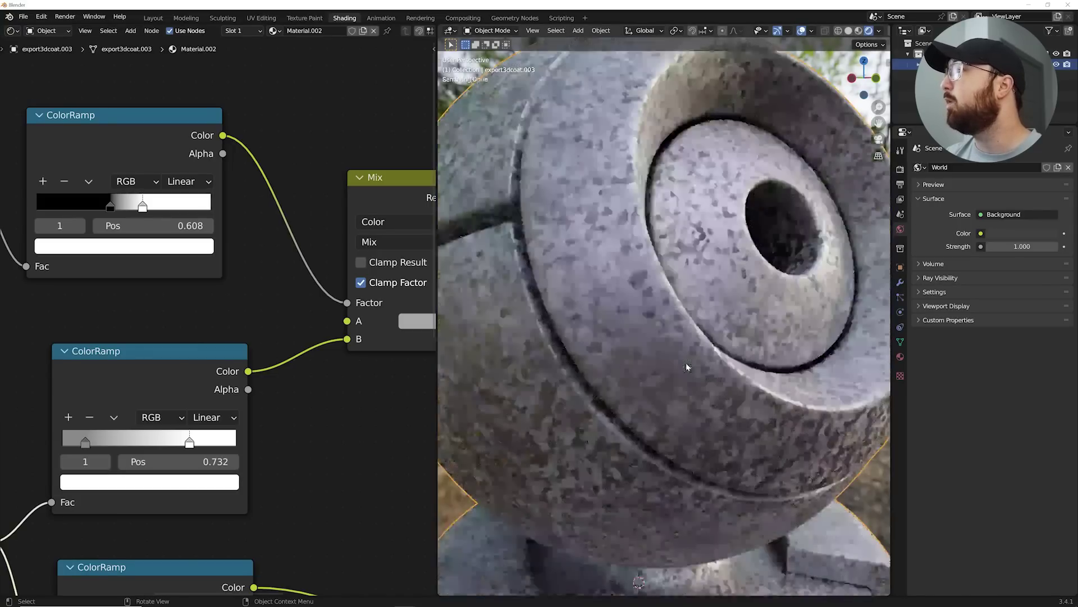
middle_drag(548, 315, 769, 443)
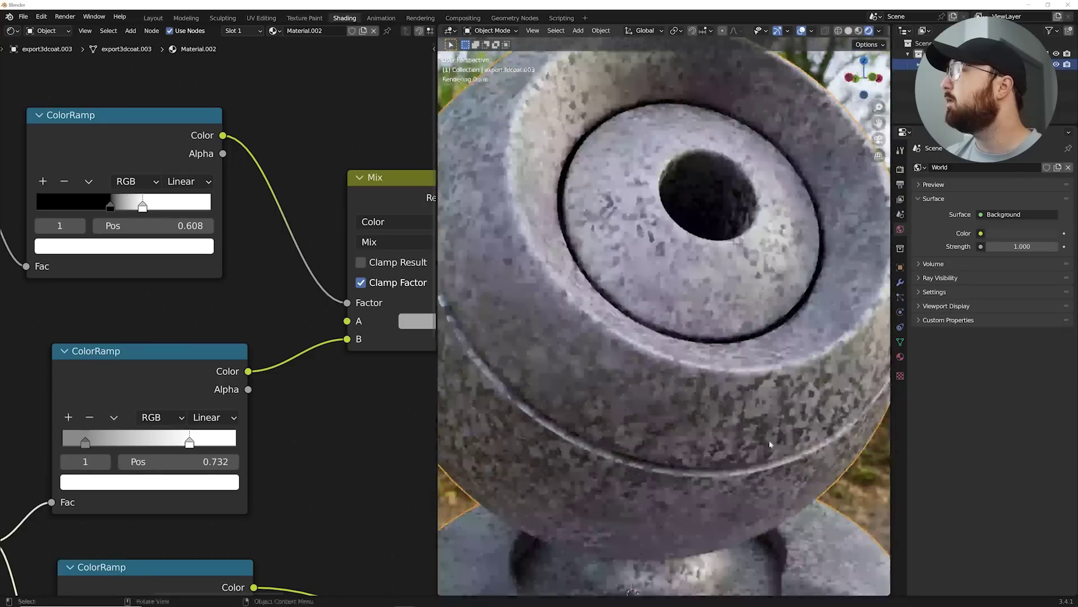
scroll(659, 359, down, 5)
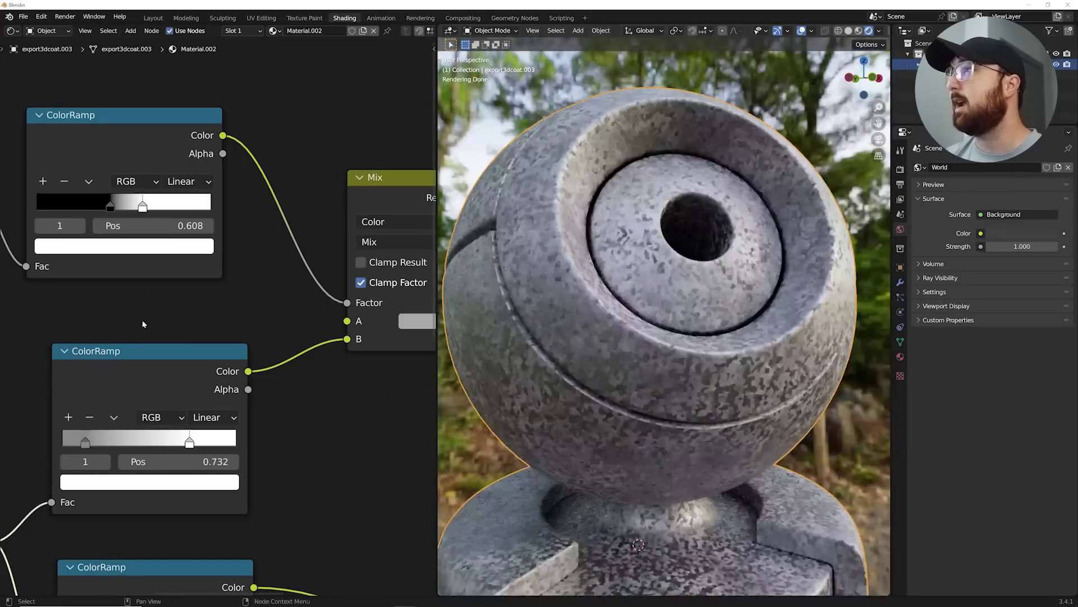
scroll(217, 358, down, 2)
middle_drag(217, 356, 163, 357)
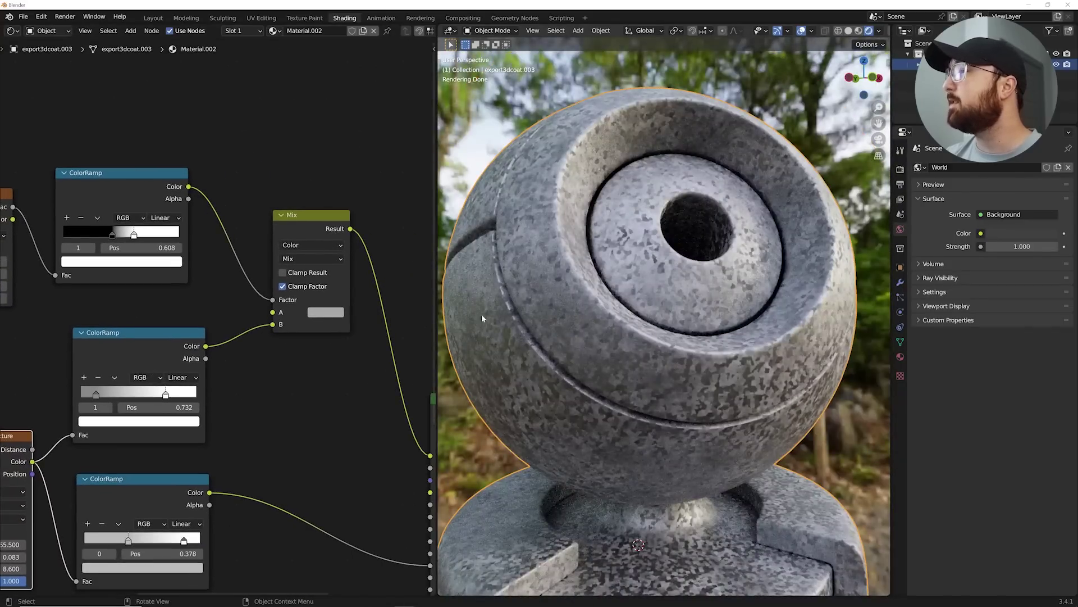
- Change the mask ColorRamp's black stop to a dark grey to soften the mask
scroll(393, 292, up, 4)
middle_drag(548, 282, 614, 285)
scroll(613, 284, up, 6)
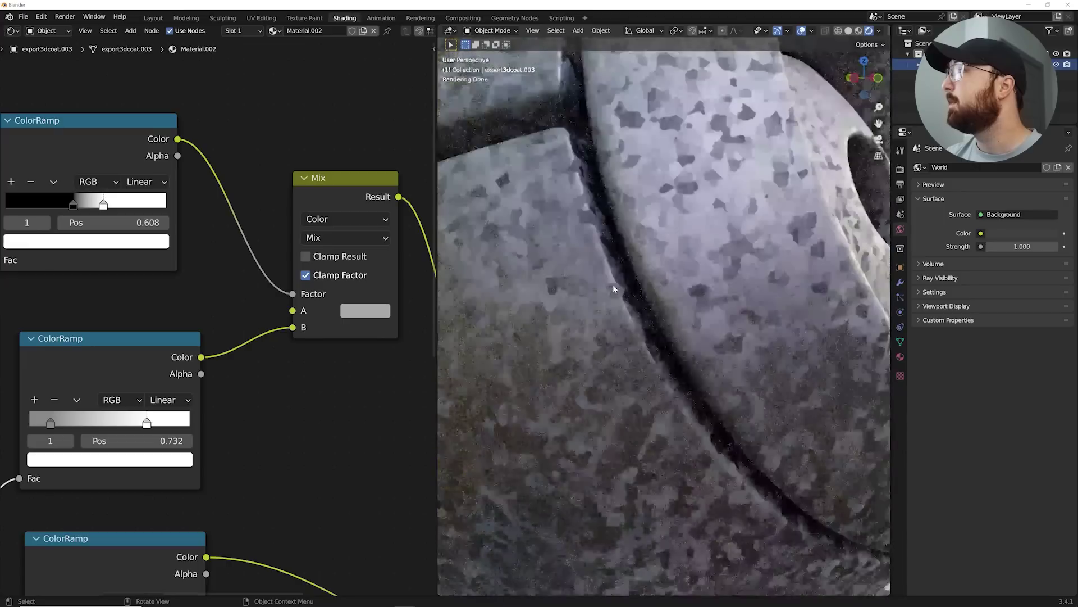
click(73, 205)
click(116, 242)
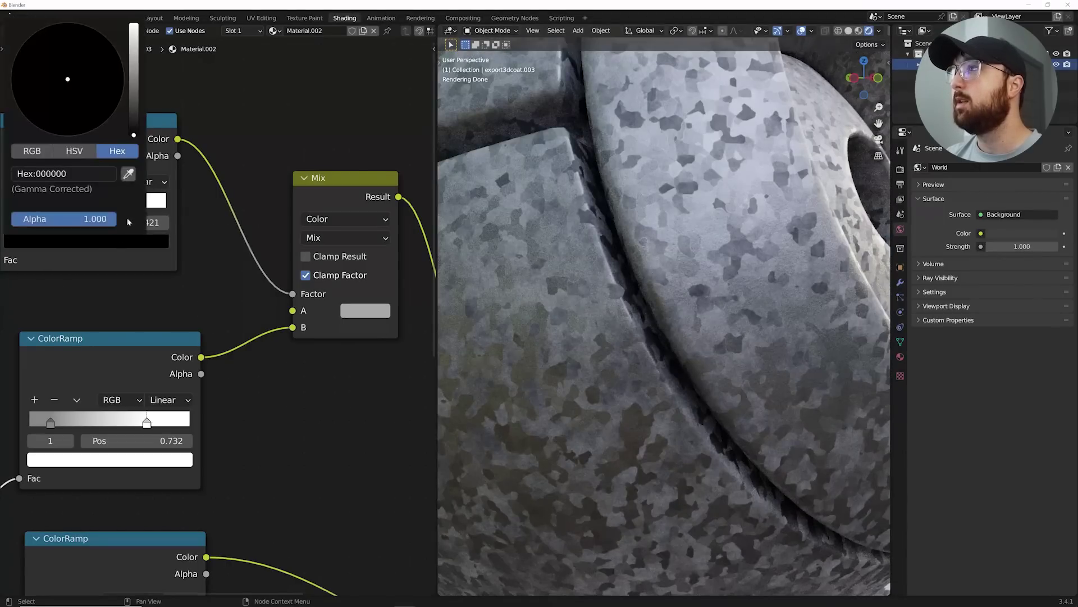
drag(134, 129, 133, 90)
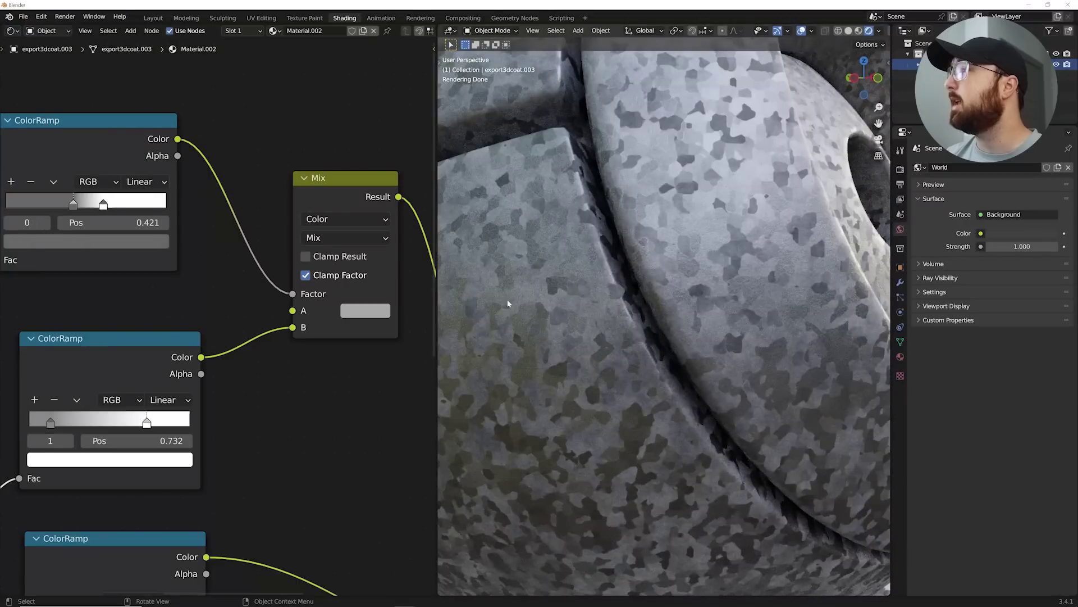
- Lighten the Mix node's A color slightly and check it on the shader ball
scroll(565, 369, down, 6)
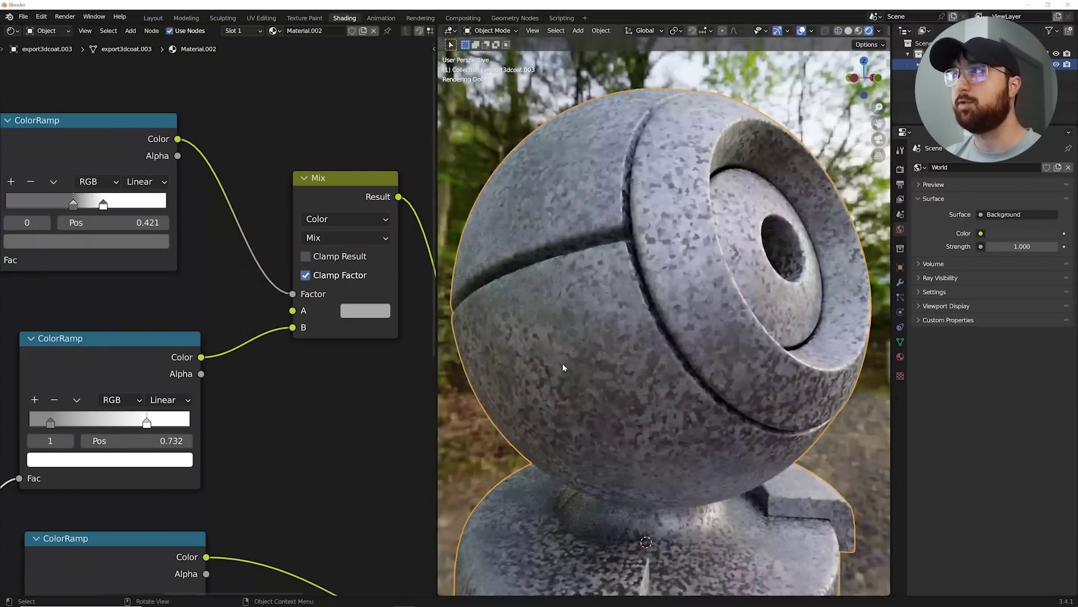
scroll(598, 356, down, 3)
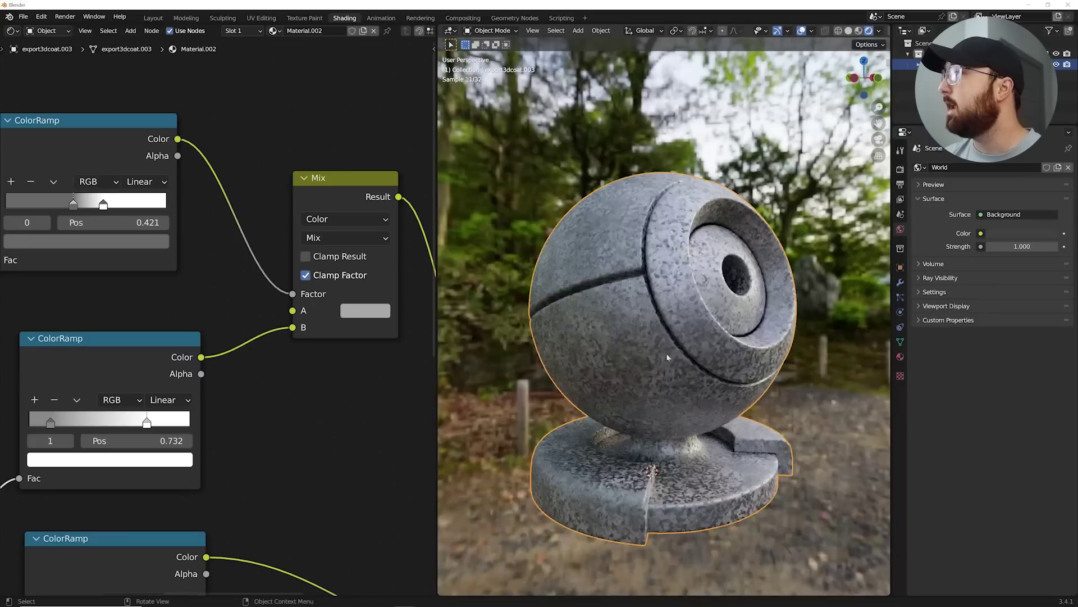
click(365, 312)
drag(475, 132, 475, 125)
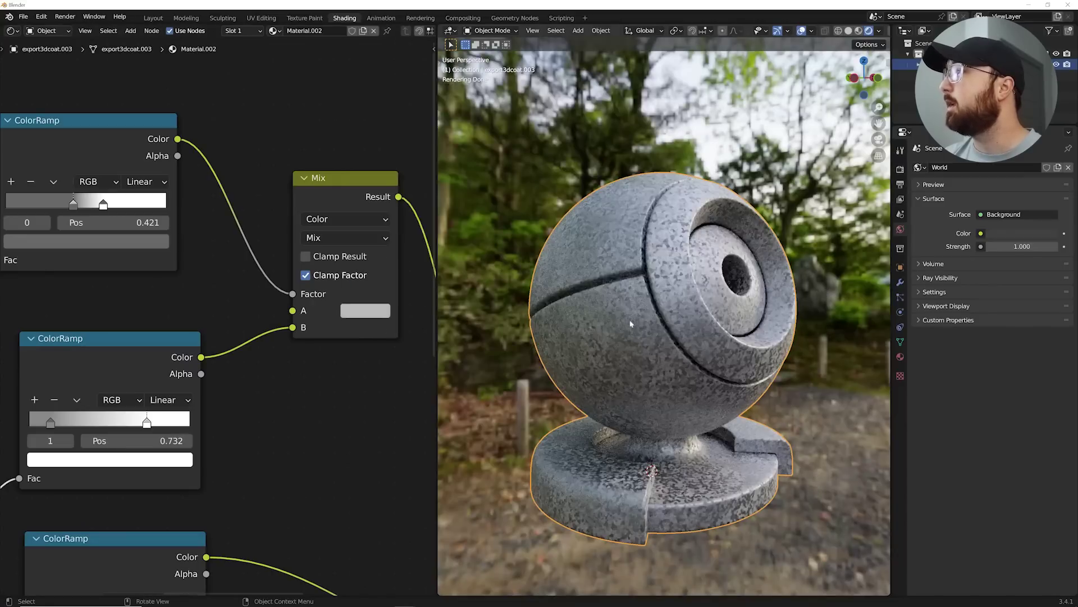
scroll(670, 348, up, 4)
scroll(215, 346, down, 2)
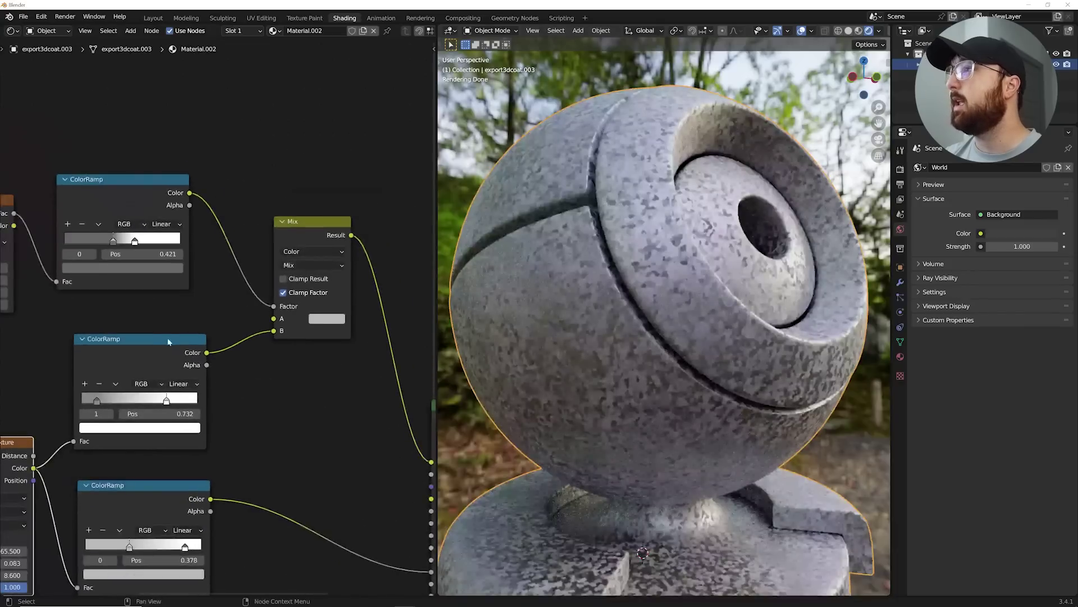
- Shift the Voronoi Texture node slightly and move the roughness ColorRamp closer to the Principled BSDF
scroll(215, 346, down, 2)
drag(41, 412, 26, 394)
middle_drag(222, 428, 204, 401)
drag(133, 419, 255, 425)
scroll(349, 480, up, 4)
middle_drag(351, 482, 260, 347)
scroll(251, 357, down, 2)
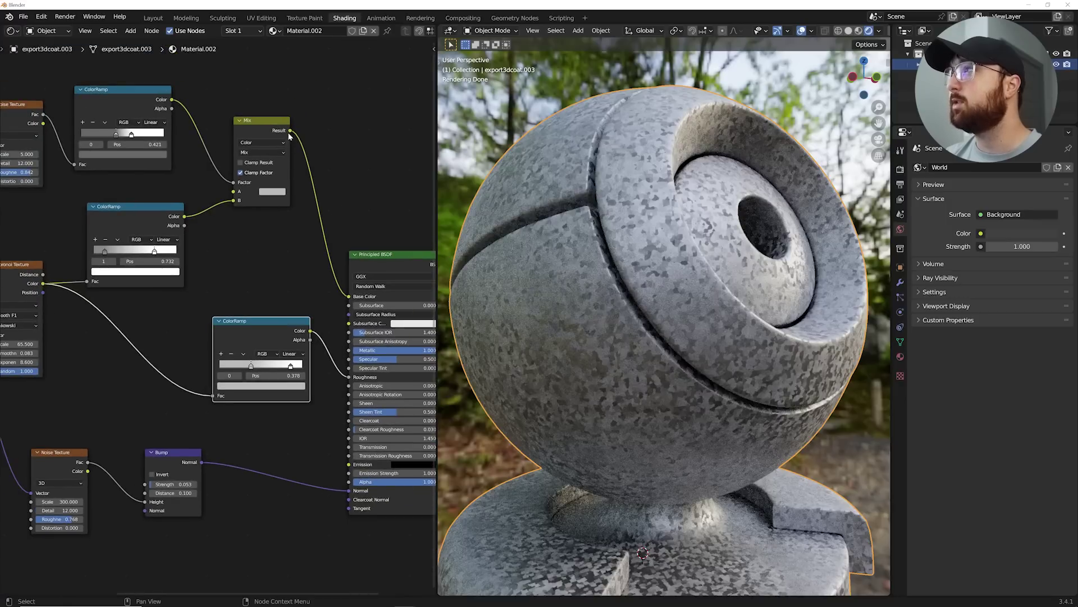
- Connect the Mix node's Result to the roughness ColorRamp's Fac and inspect the surface
drag(290, 131, 215, 396)
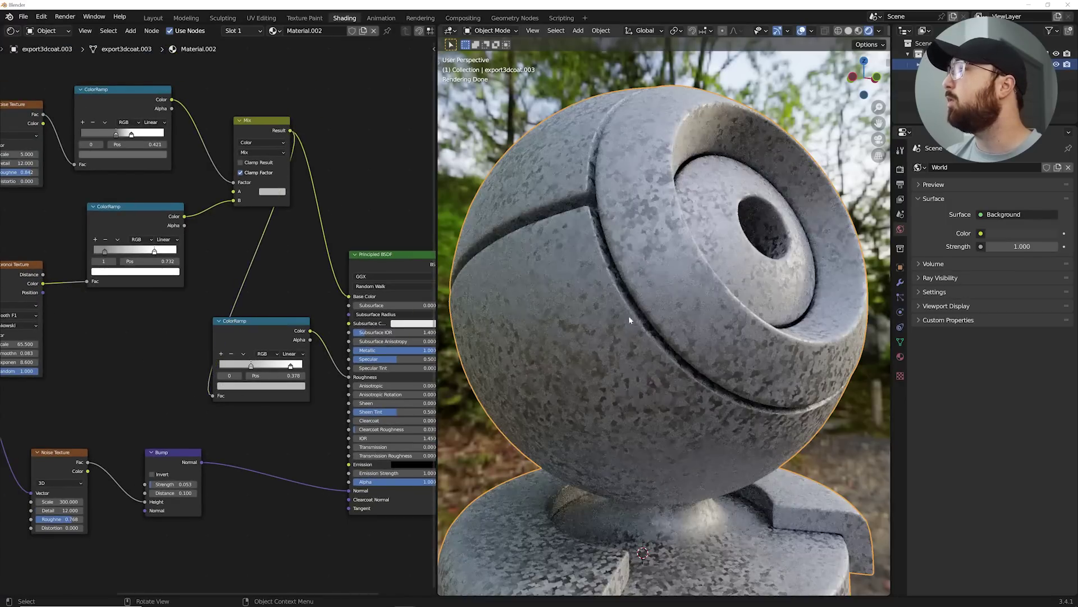
scroll(623, 305, up, 10)
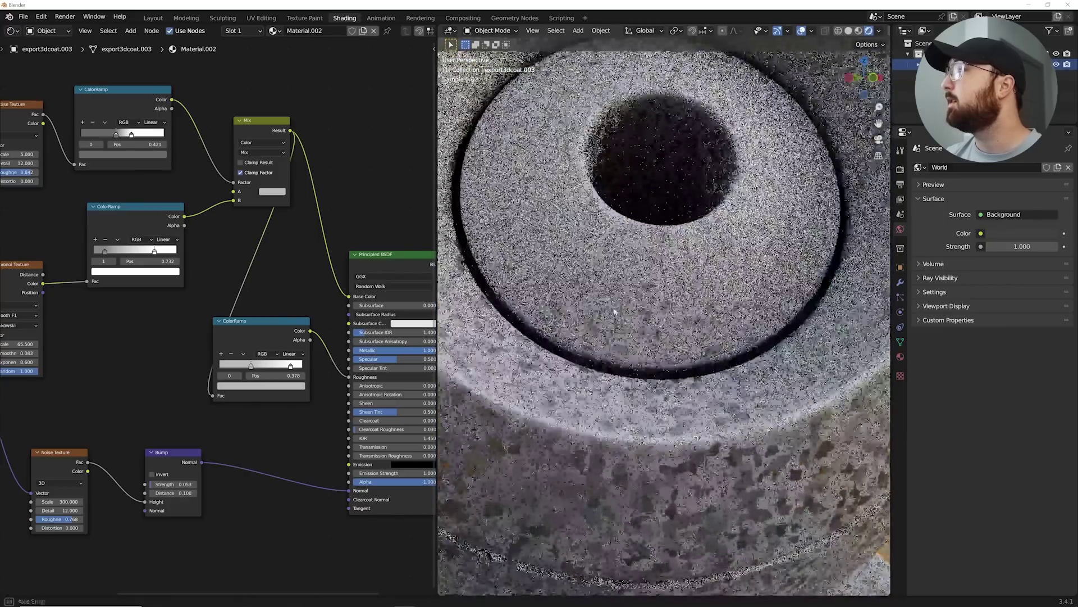
scroll(632, 305, down, 10)
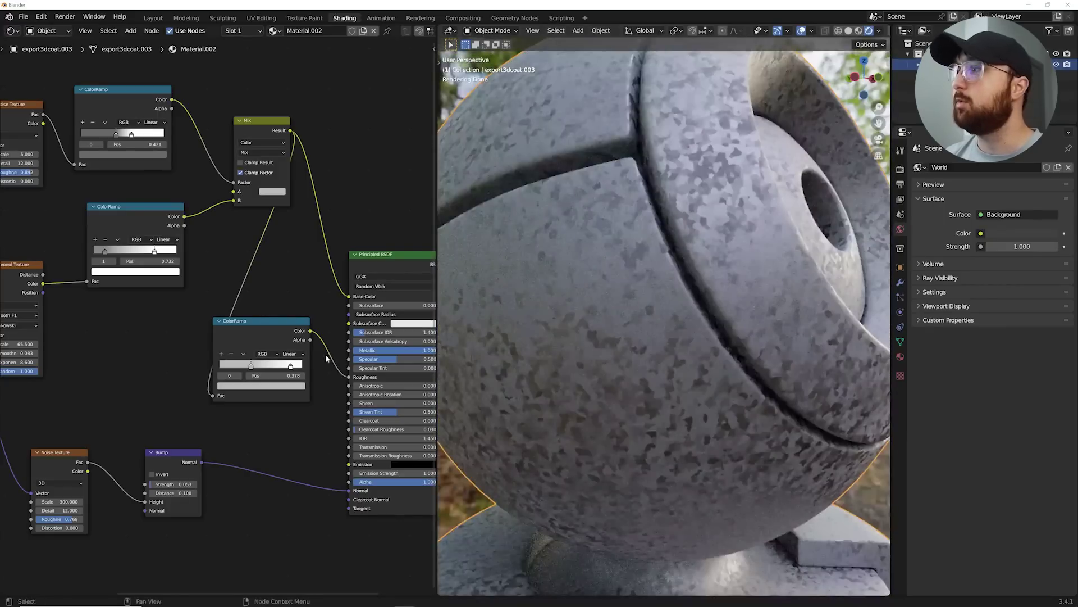
- Move the roughness ColorRamp's white stop to 0.672 and check the reflections on the shader ball
scroll(300, 381, up, 2)
scroll(299, 381, up, 1)
scroll(578, 368, up, 4)
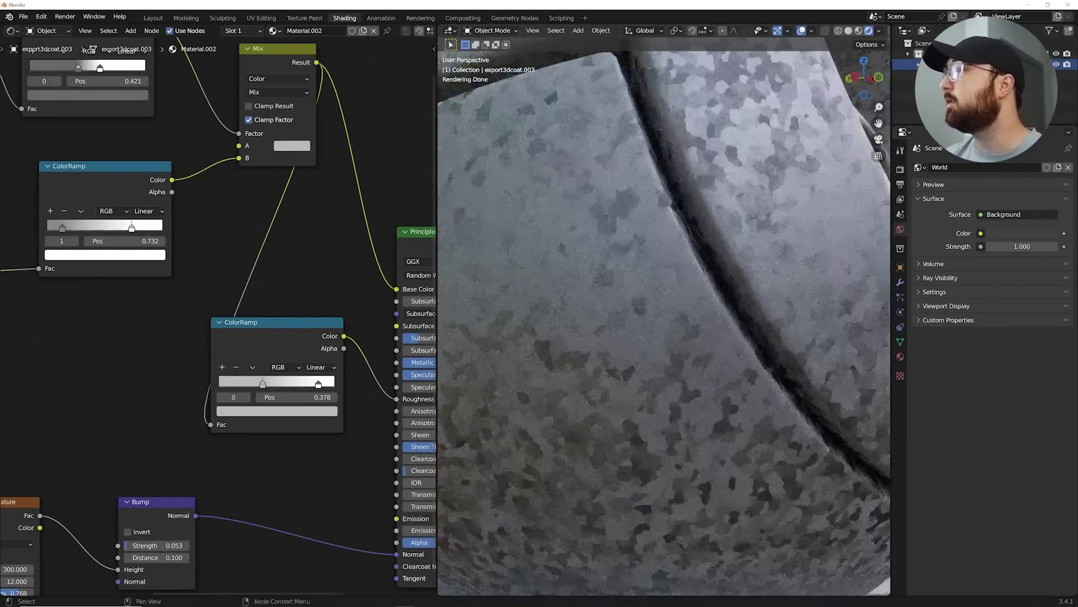
drag(319, 384, 297, 384)
scroll(673, 350, down, 5)
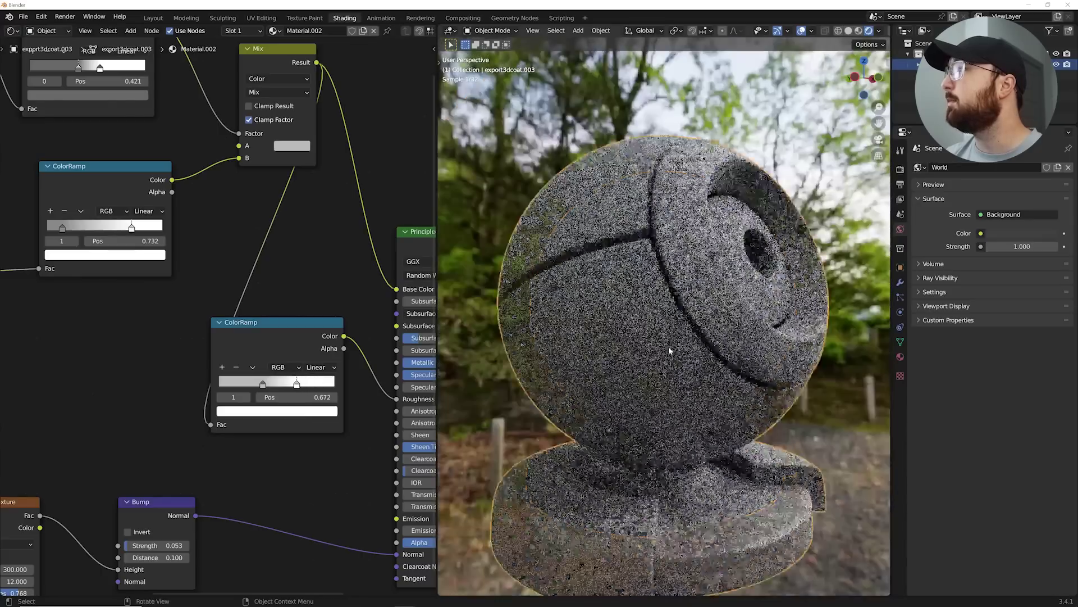
scroll(674, 351, up, 5)
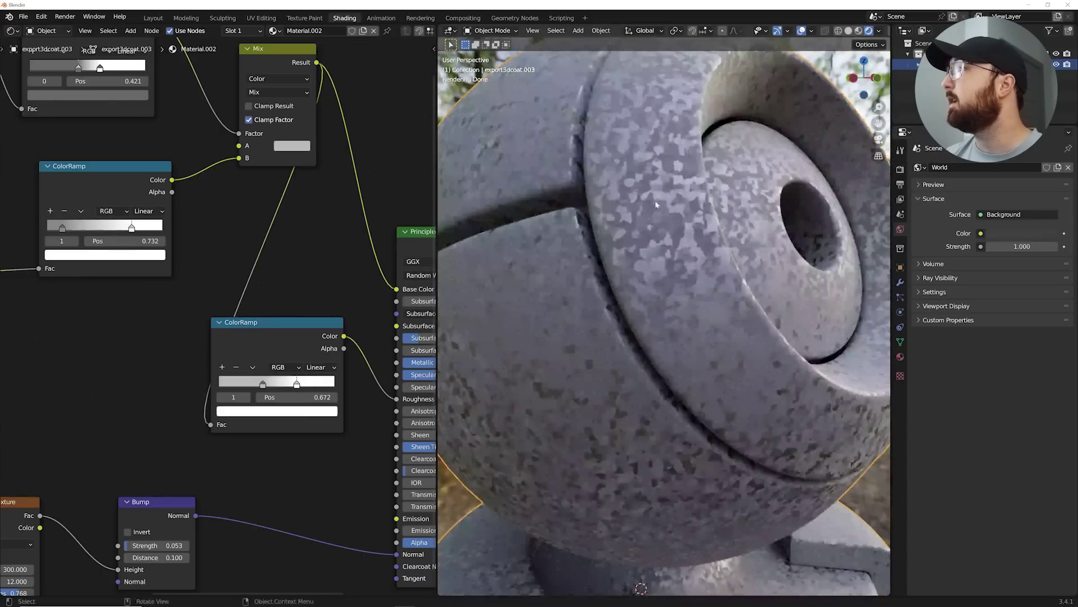
middle_drag(655, 205, 637, 217)
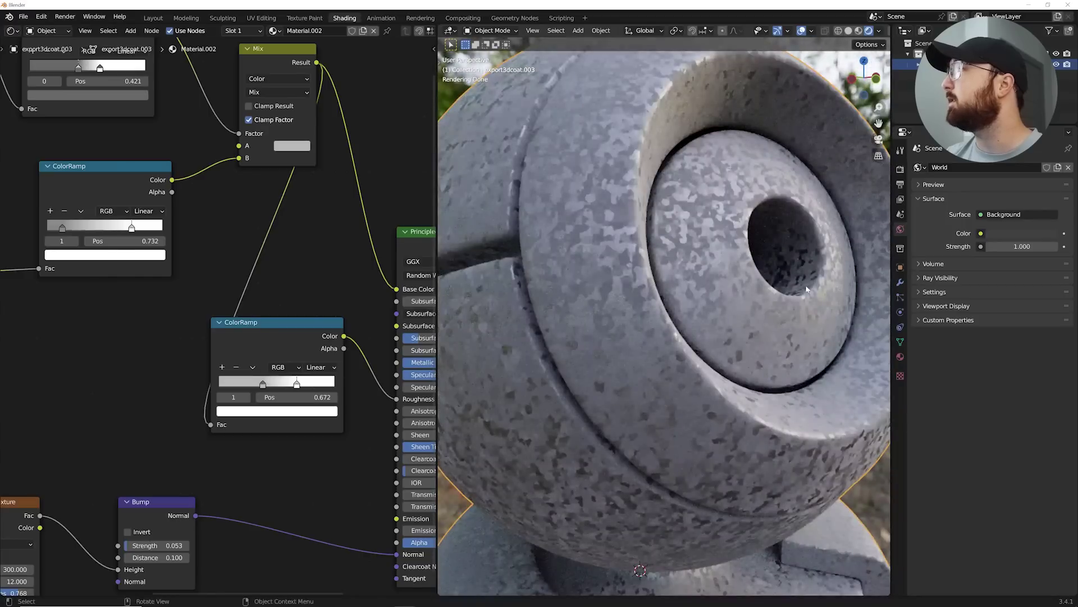
- Fine-tune the roughness ColorRamp's darker stop, trying C7C7C7 on the shader ball and settling on a slightly darker grey
click(263, 384)
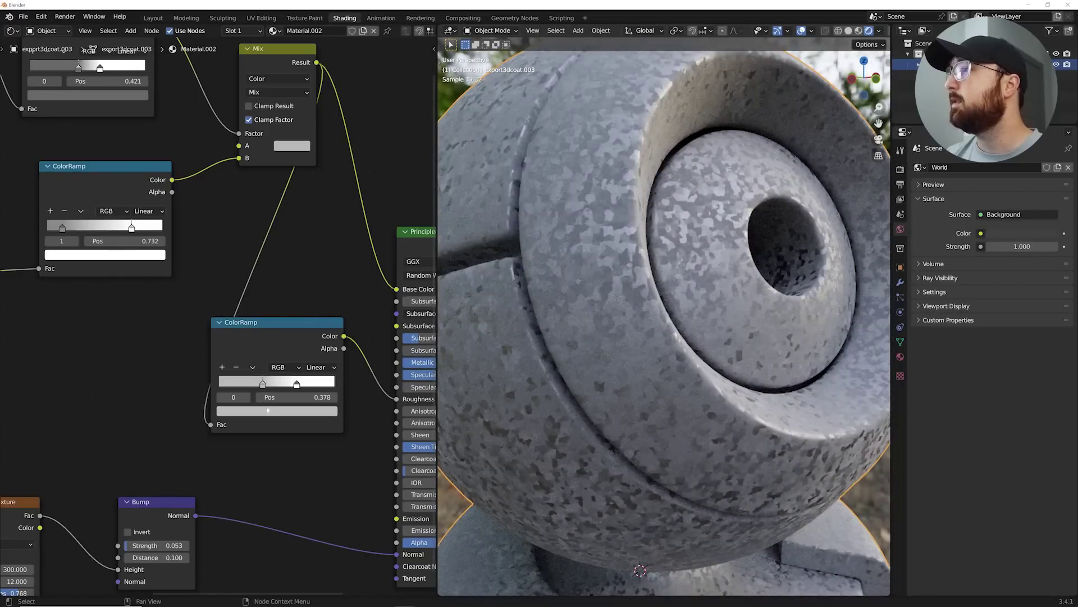
click(277, 410)
drag(313, 275, 312, 269)
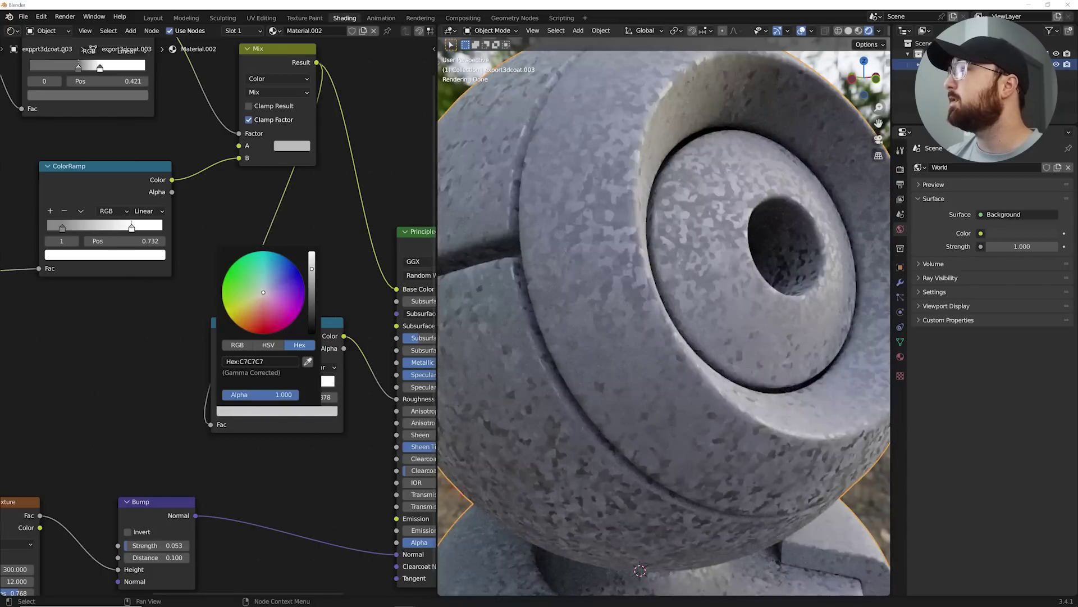
scroll(682, 303, down, 2)
middle_drag(753, 287, 651, 320)
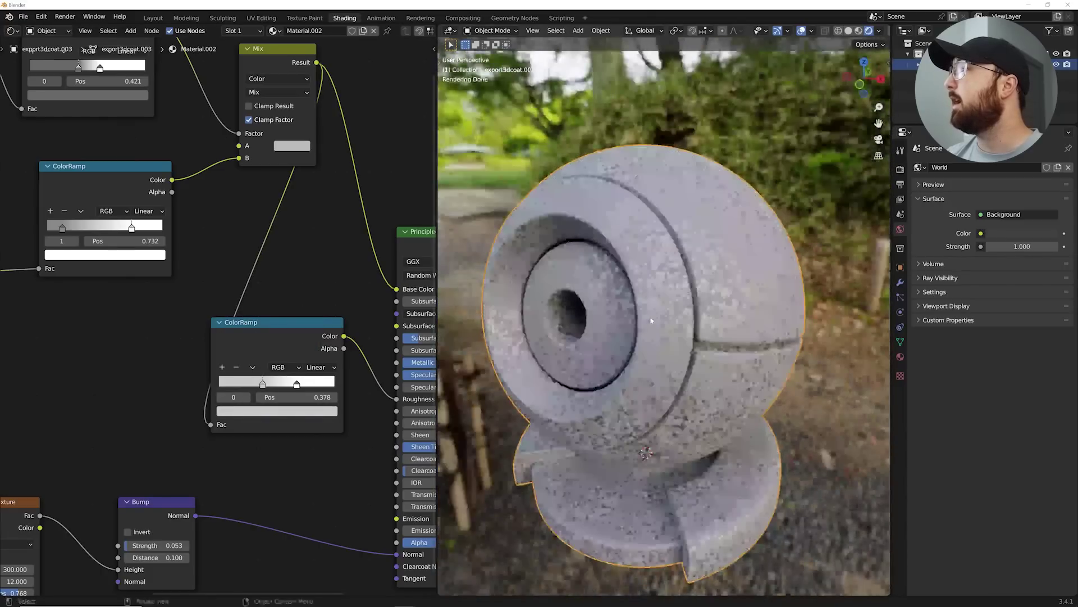
middle_drag(554, 316, 633, 315)
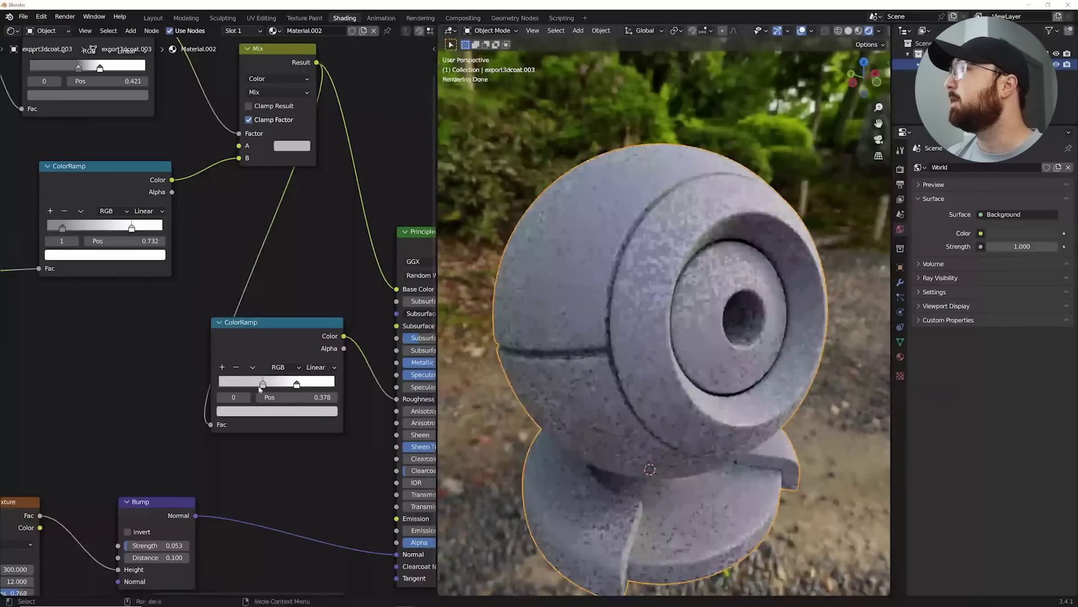
click(277, 410)
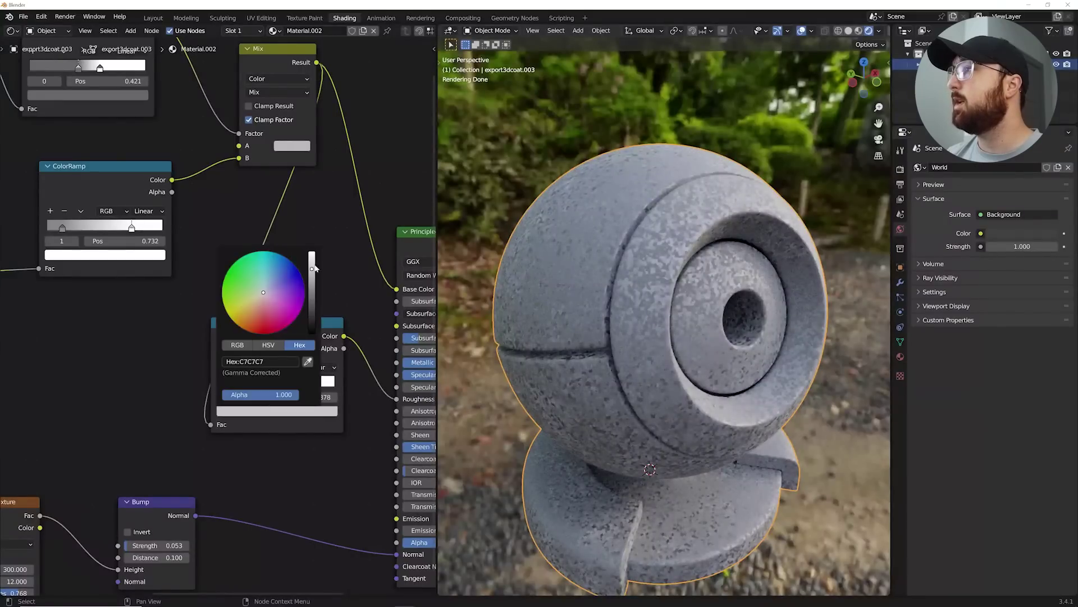
click(313, 272)
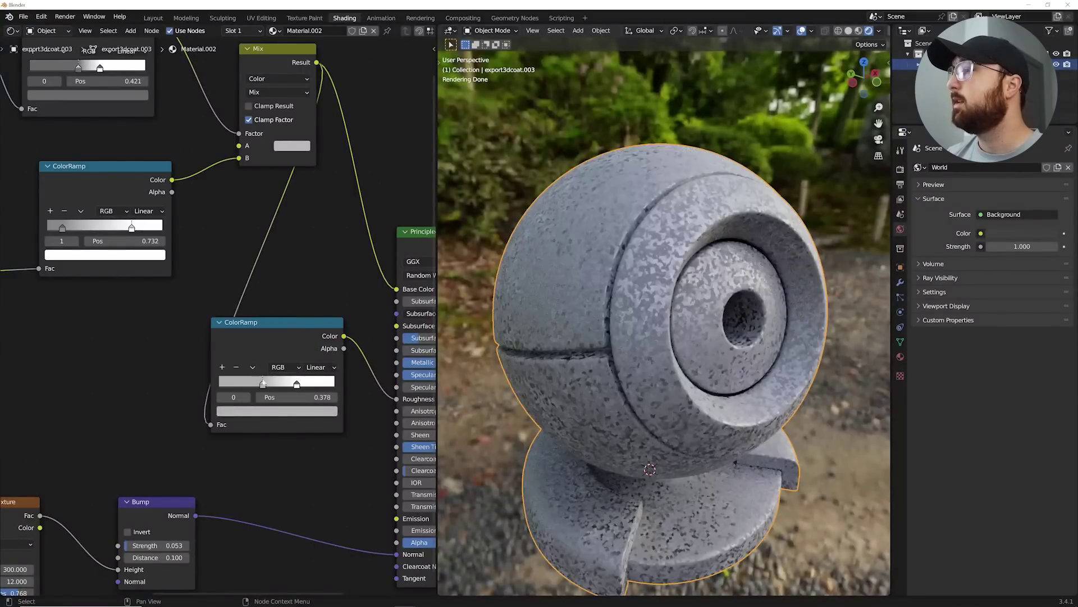
- Darken the roughness ColorRamp's white stop at 0.672 to a very light grey and check the reflections on the shader ball
click(296, 384)
click(277, 410)
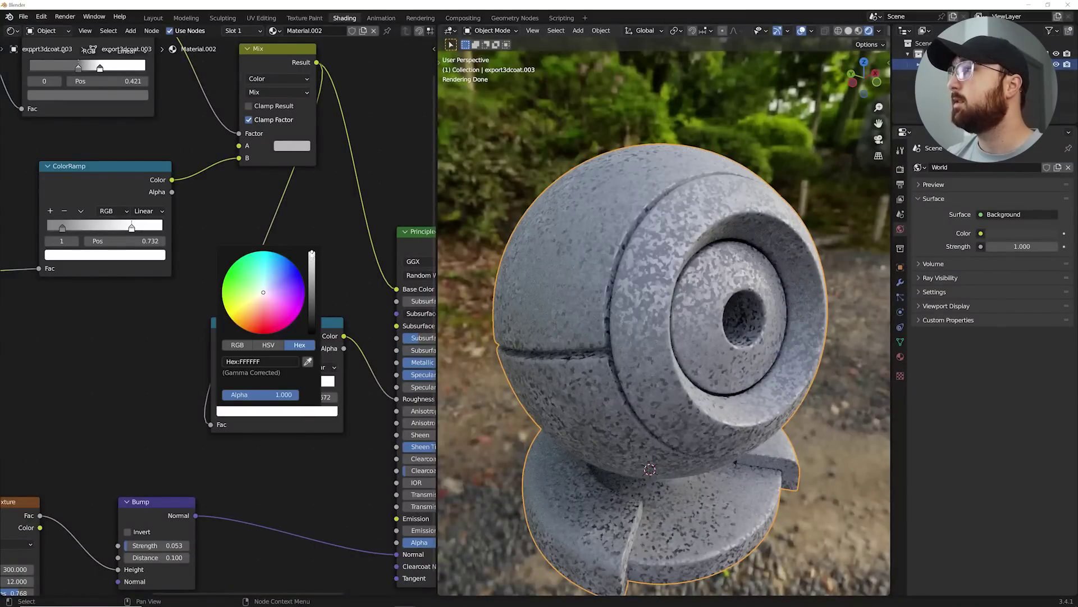
drag(311, 252, 313, 262)
middle_drag(762, 309, 667, 301)
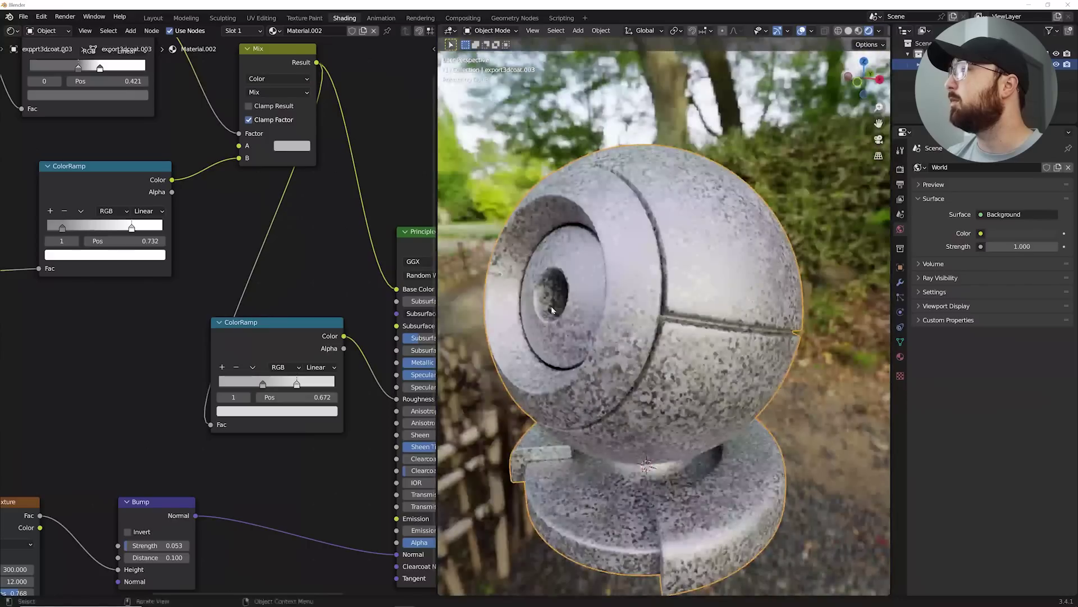
middle_drag(552, 310, 646, 306)
- Darken the dark stop of the noise mask ColorRamp to black
middle_drag(294, 138, 243, 227)
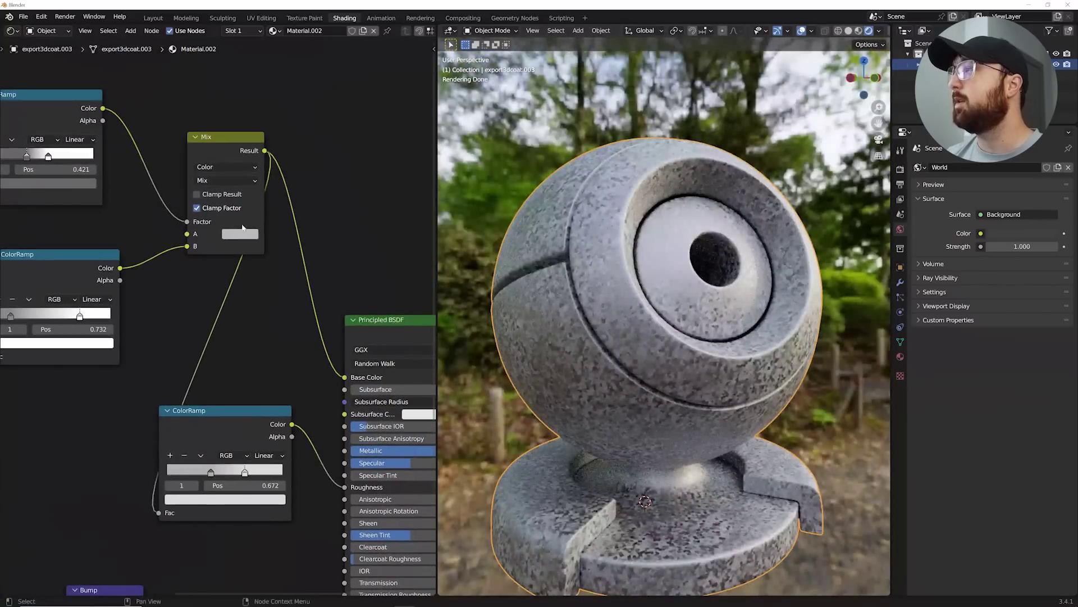
middle_drag(668, 303, 561, 309)
middle_drag(72, 236, 217, 267)
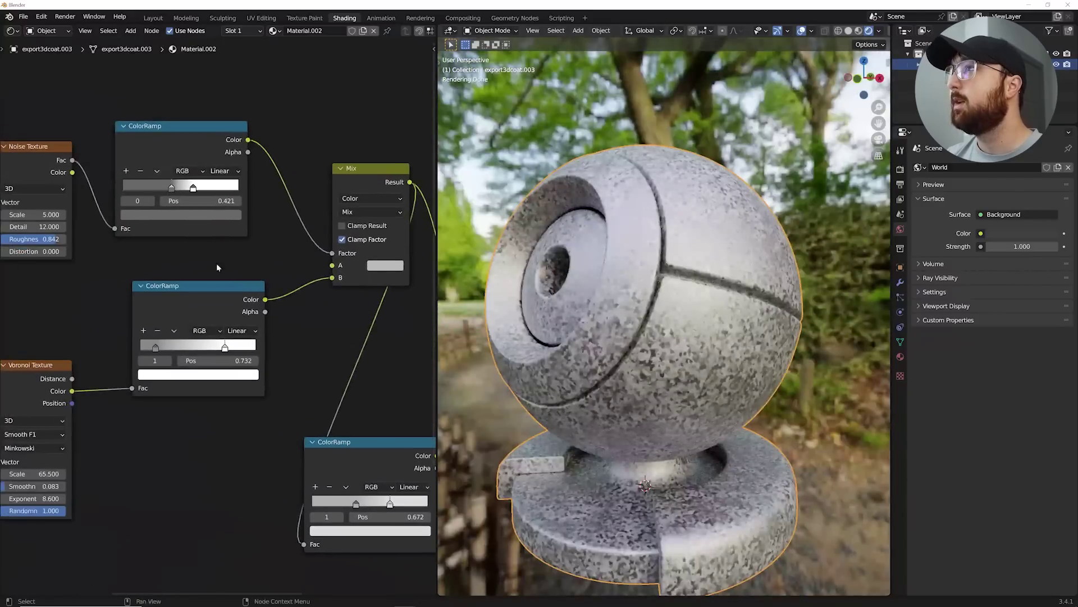
click(181, 215)
drag(213, 110, 216, 136)
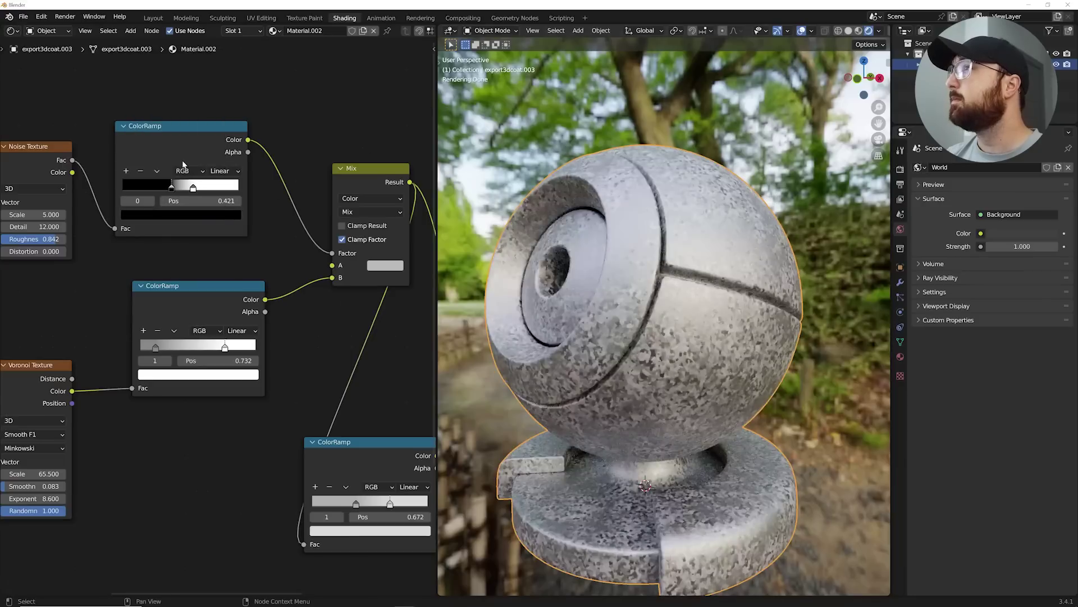
- Move the noise mask ColorRamp's dark stop to 0.447 and its white stop to 0.763, and inspect the mottling
drag(171, 188, 214, 194)
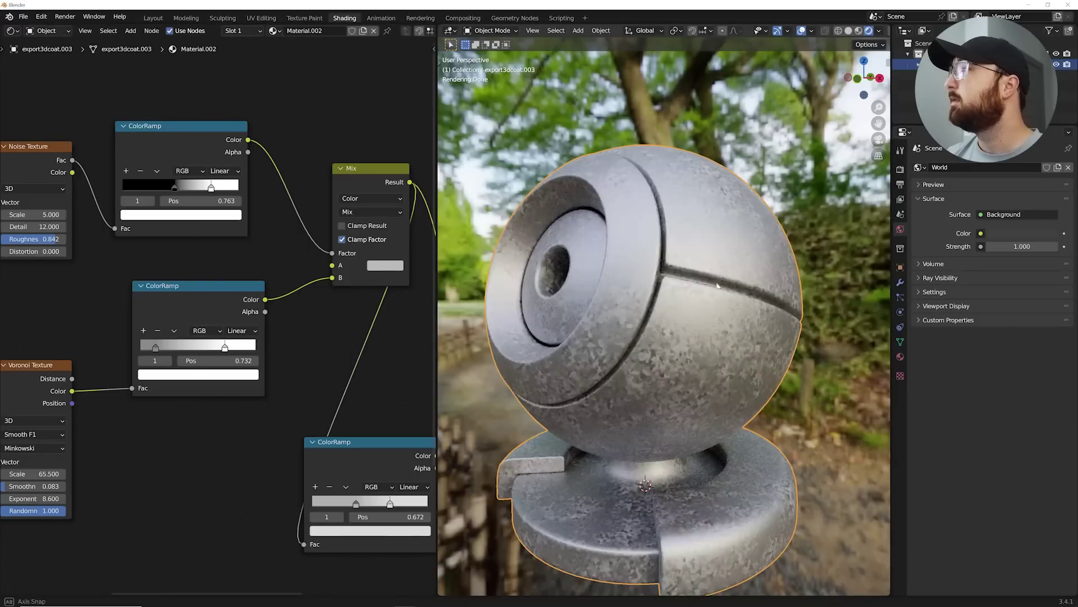
middle_drag(766, 298, 699, 334)
scroll(698, 333, up, 3)
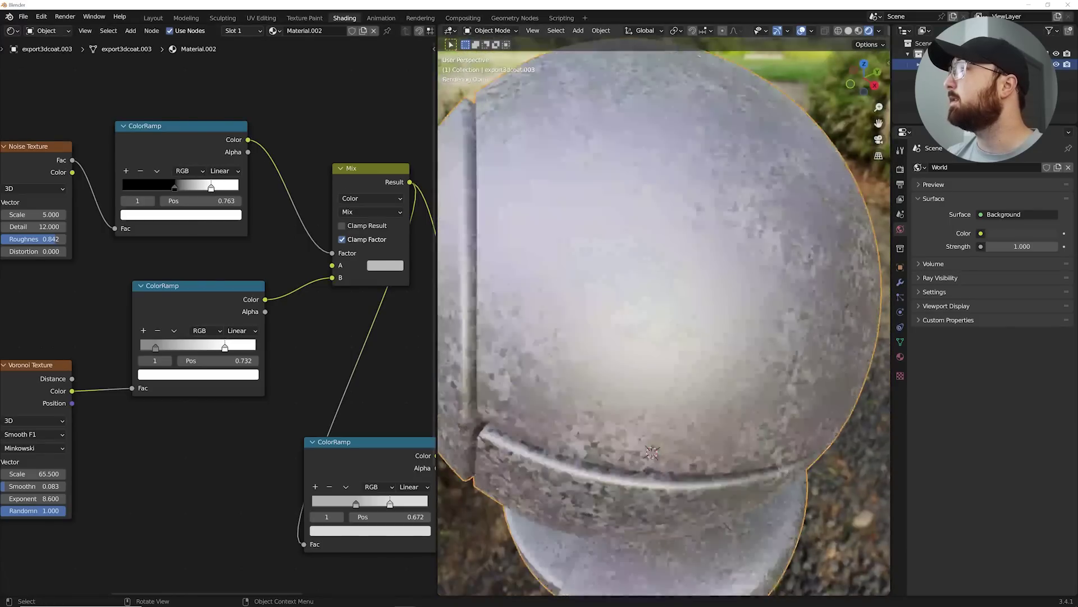
- Lighten the noise mask ColorRamp's dark stop to grey 585858 and check the pattern around the shader ball
click(173, 187)
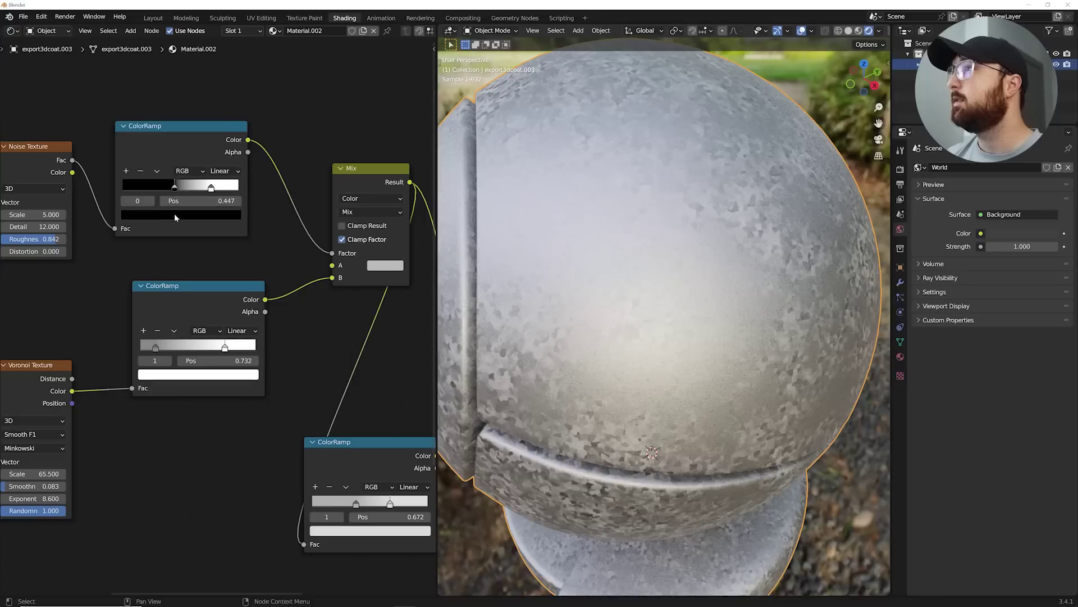
click(174, 214)
drag(216, 136, 215, 97)
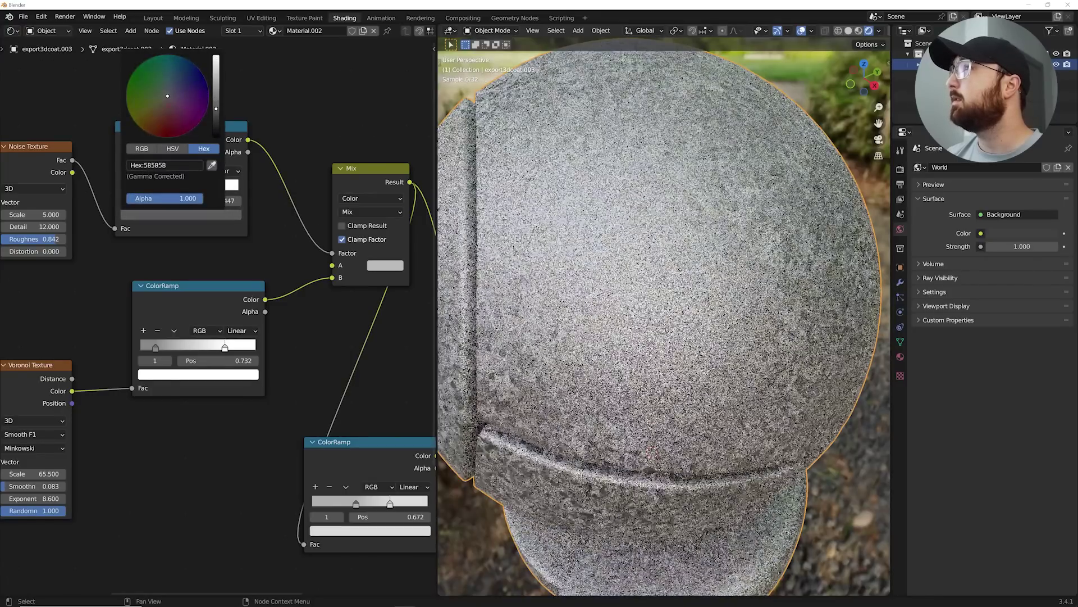
middle_drag(605, 296, 711, 288)
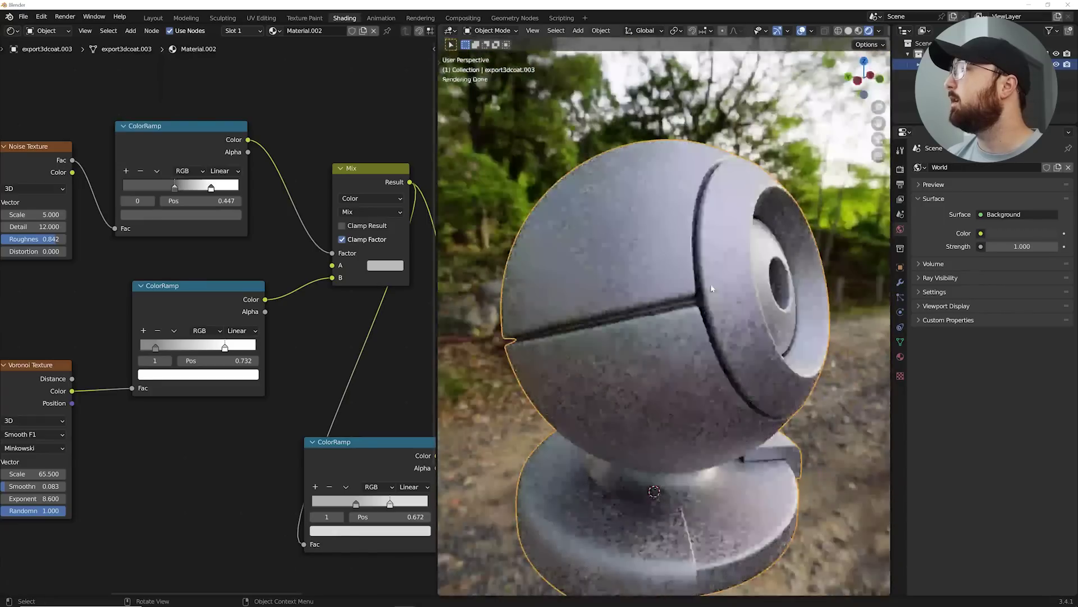
middle_drag(763, 322, 673, 323)
- Examine the galvanised speckling and reflections on the shader ball from several angles and distances, and review the complete node tree
scroll(723, 326, up, 3)
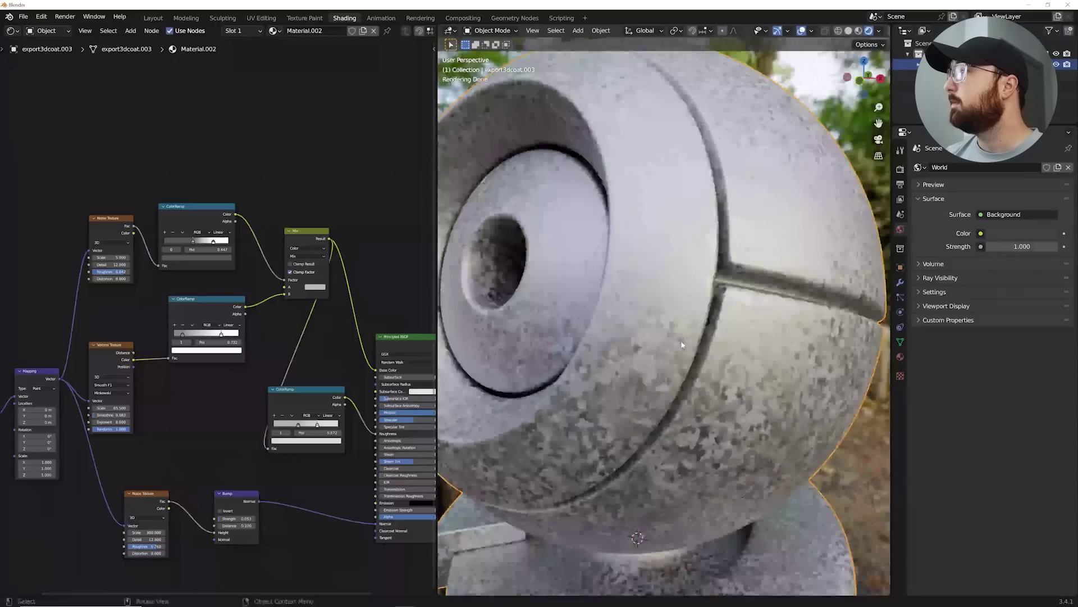
scroll(607, 314, down, 5)
scroll(674, 354, up, 5)
middle_drag(607, 315, 700, 315)
scroll(676, 353, up, 2)
middle_drag(632, 326, 691, 314)
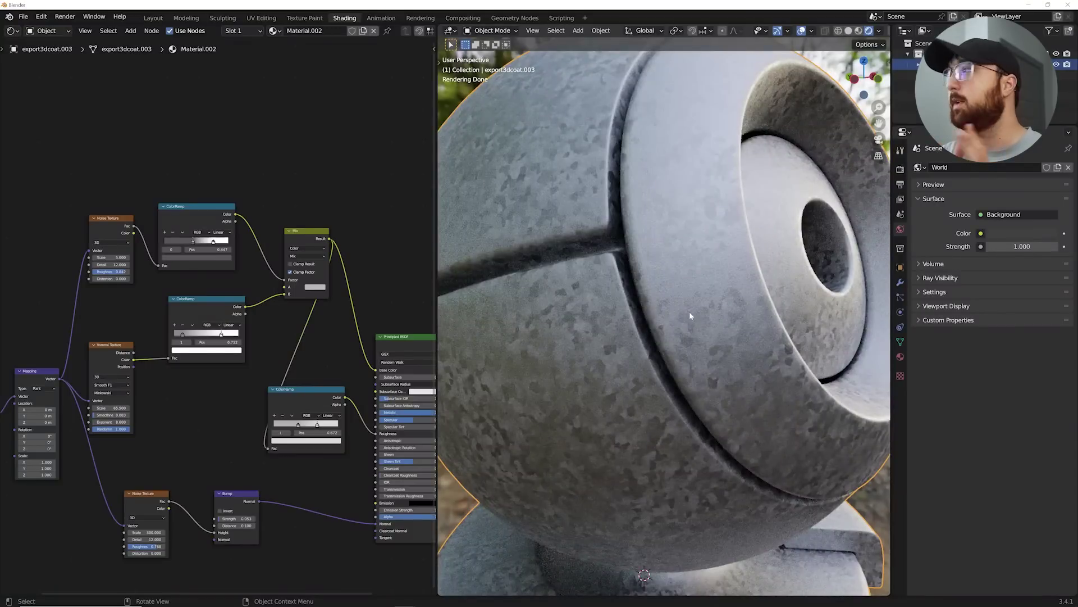
scroll(650, 291, down, 3)
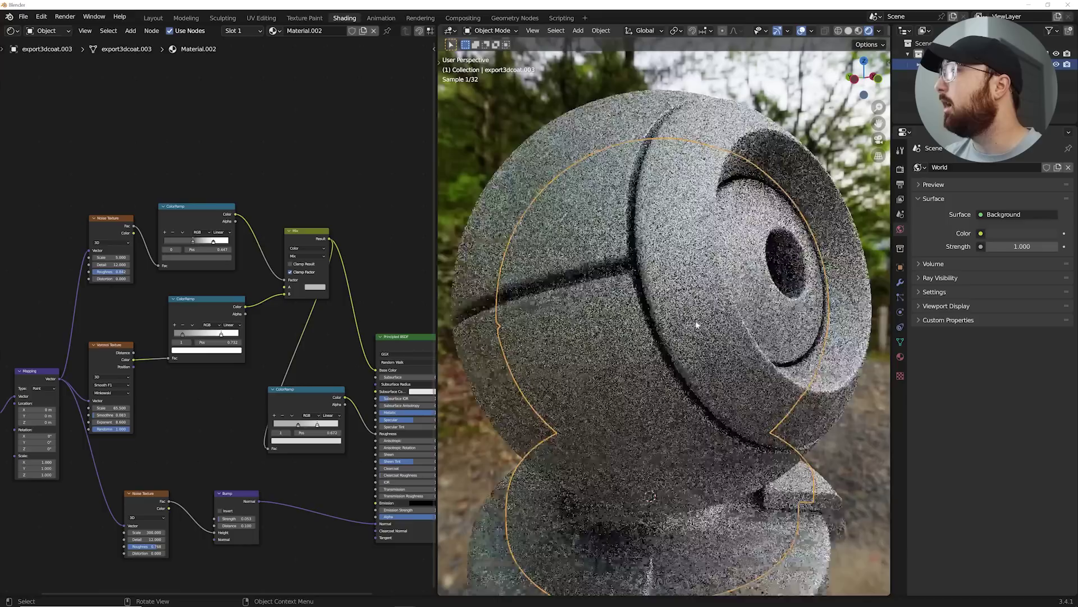
middle_drag(696, 324, 630, 317)
scroll(279, 365, down, 2)
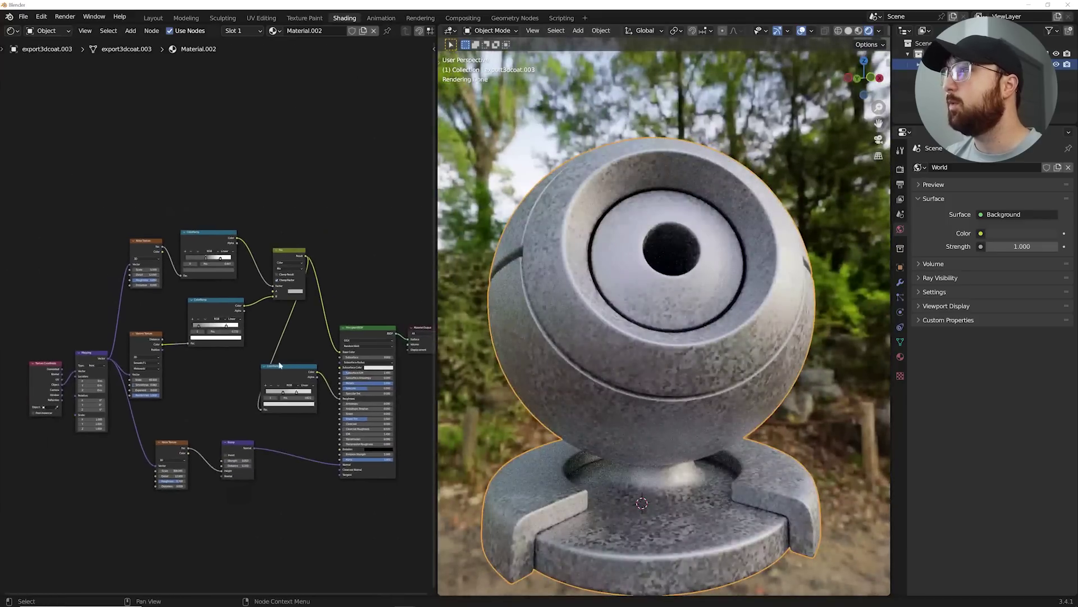
middle_drag(607, 337, 637, 332)
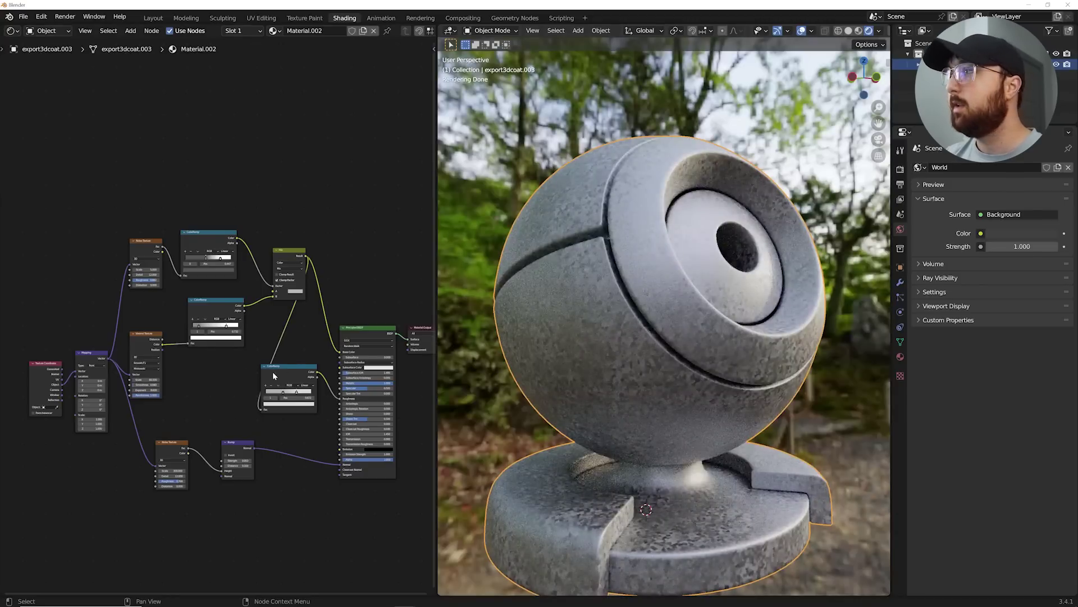
middle_drag(272, 372, 263, 372)
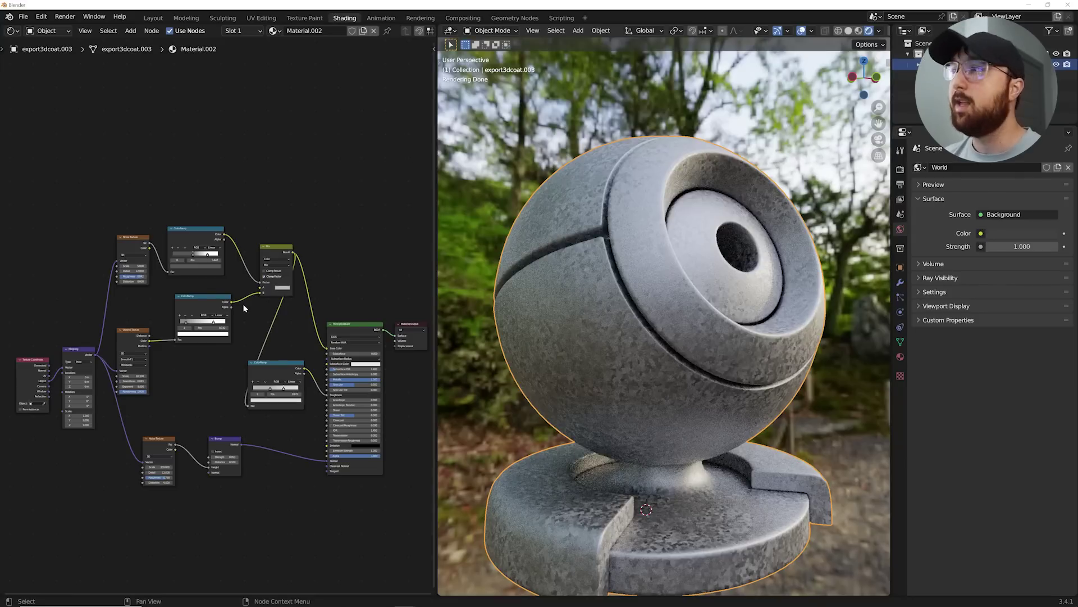
scroll(225, 315, up, 2)
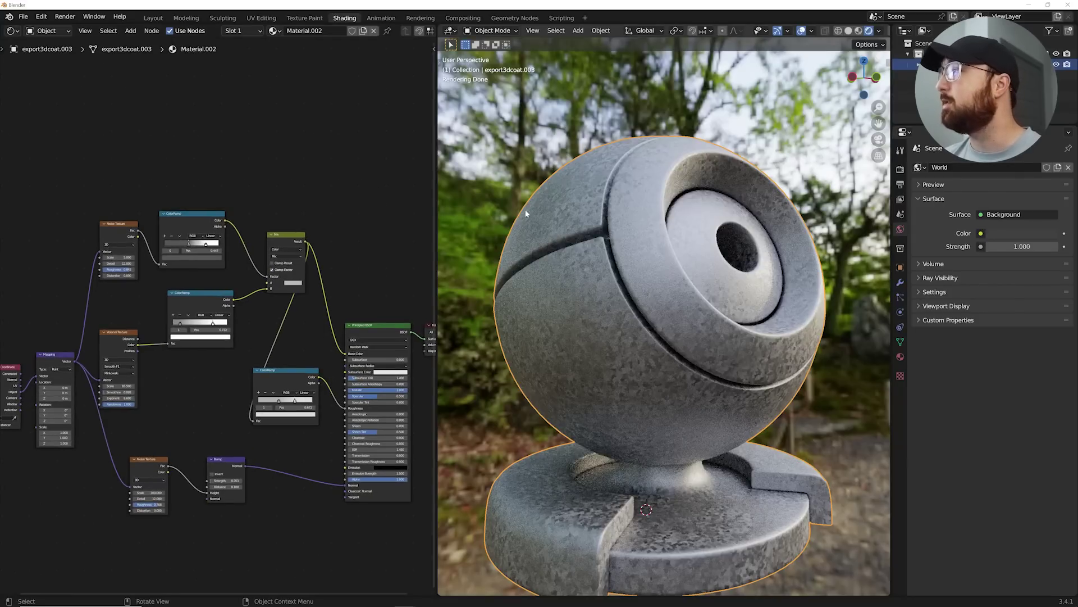
middle_drag(730, 314, 665, 312)
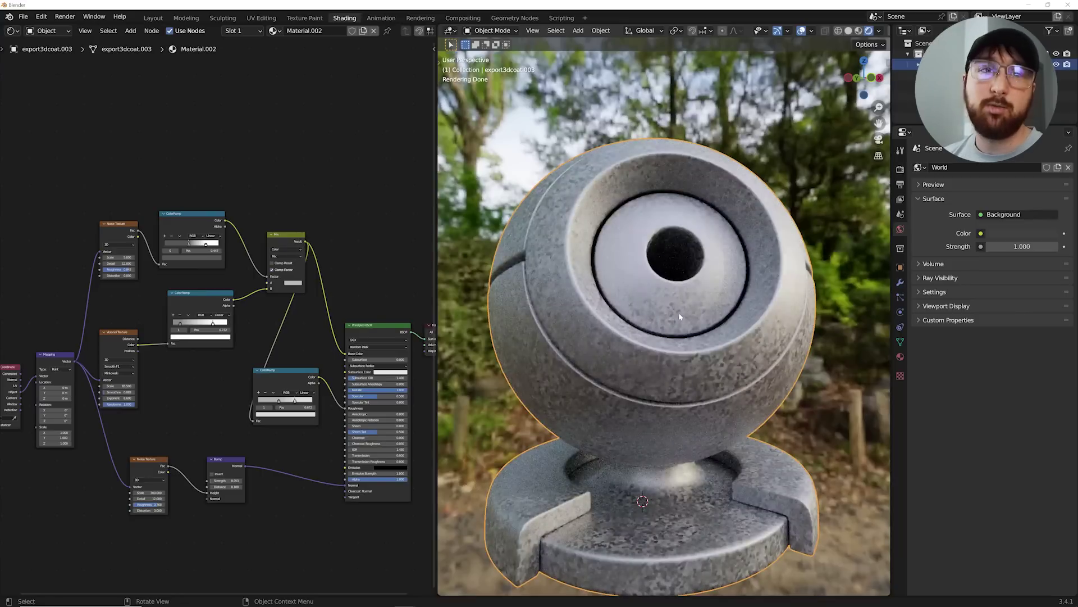